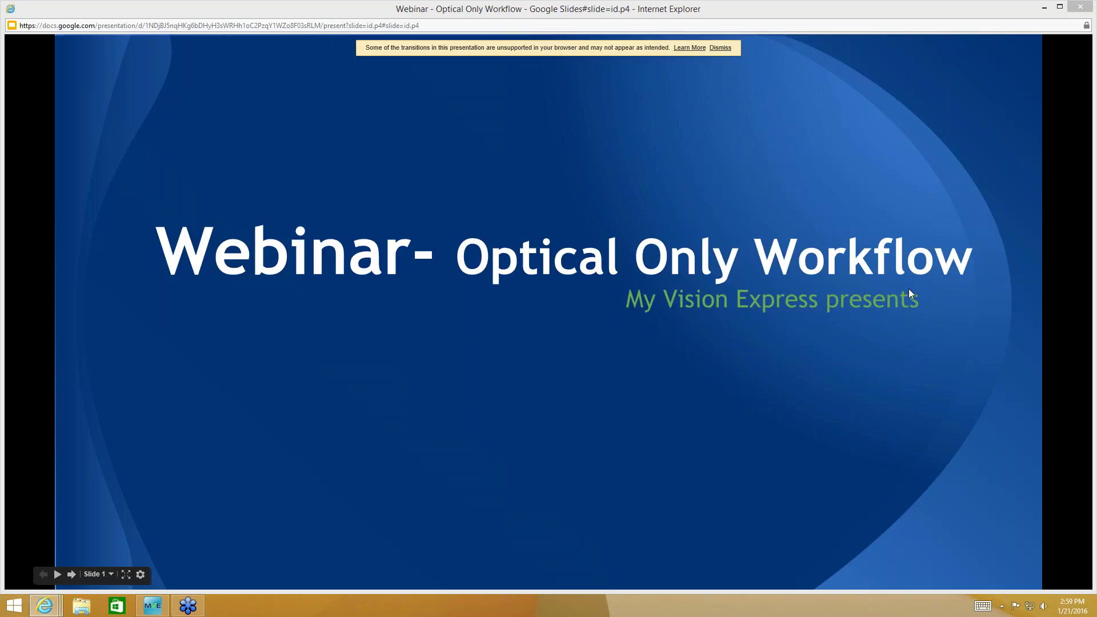
Step: Advance the webinar from slide 1 to slide 2, Optical Workflow
click(892, 365)
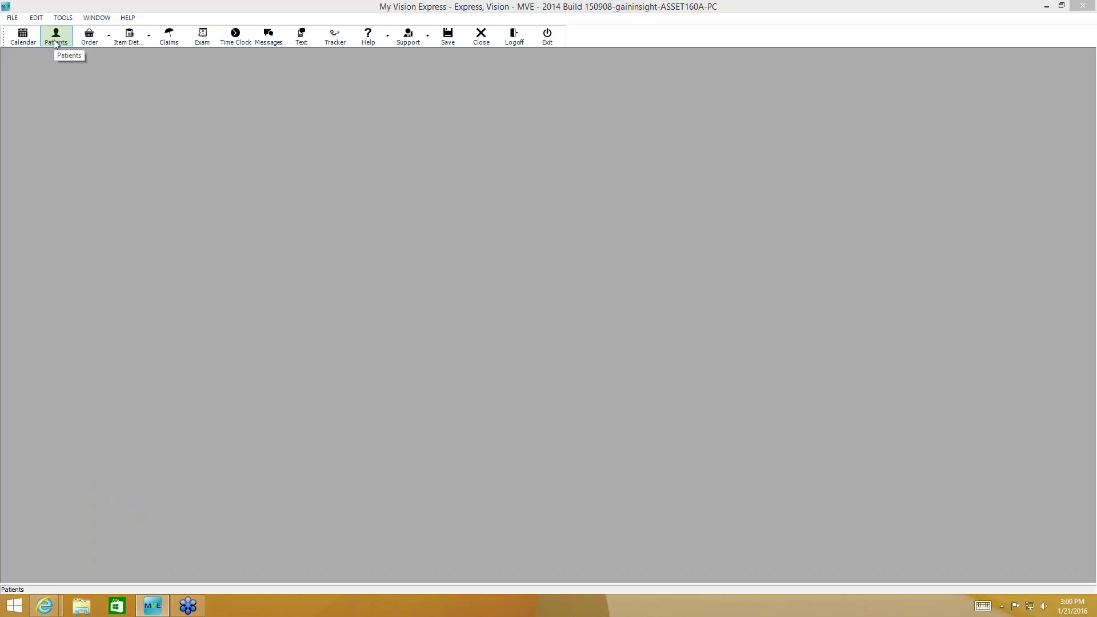
Step: Search Patients for patient number 4, open the record, and show its Vision Rx list
click(56, 40)
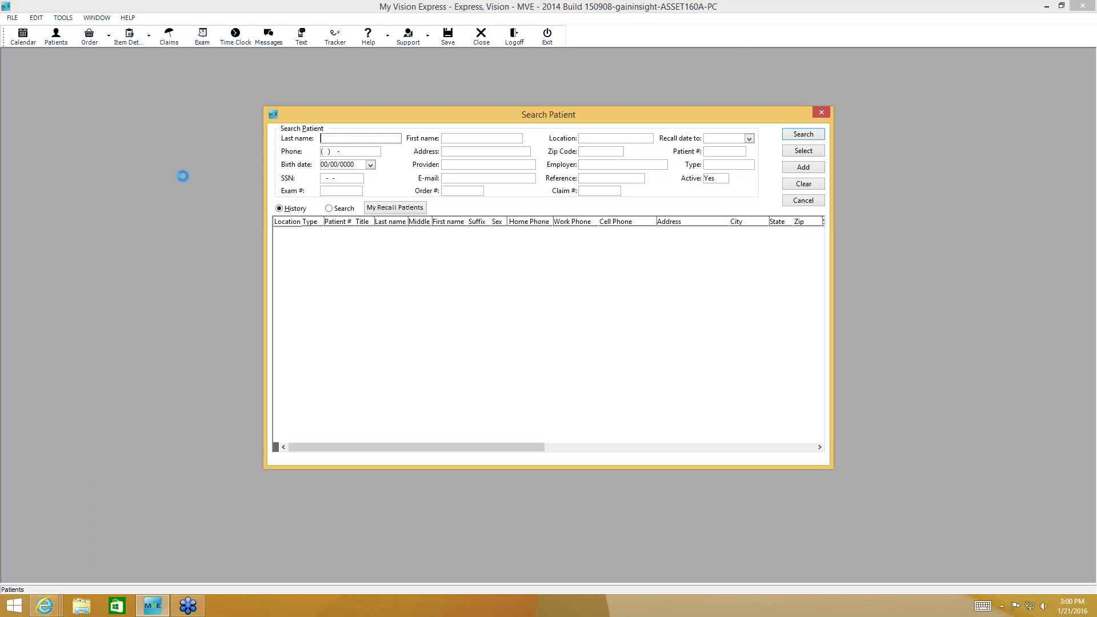
click(716, 153)
text(4)
key(Return)
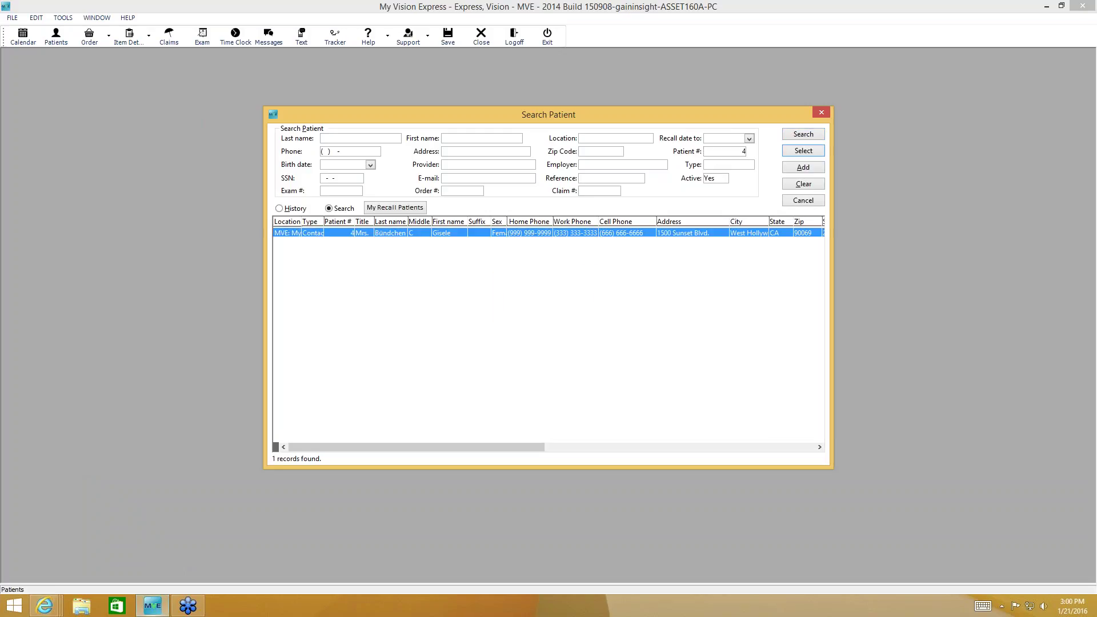
double_click(455, 233)
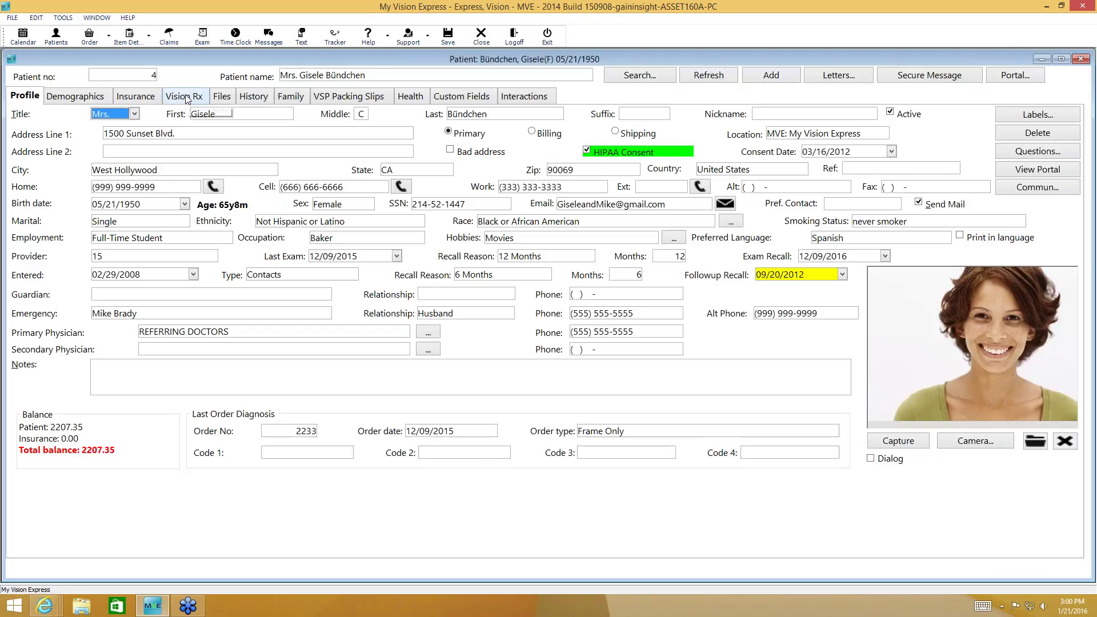
click(184, 97)
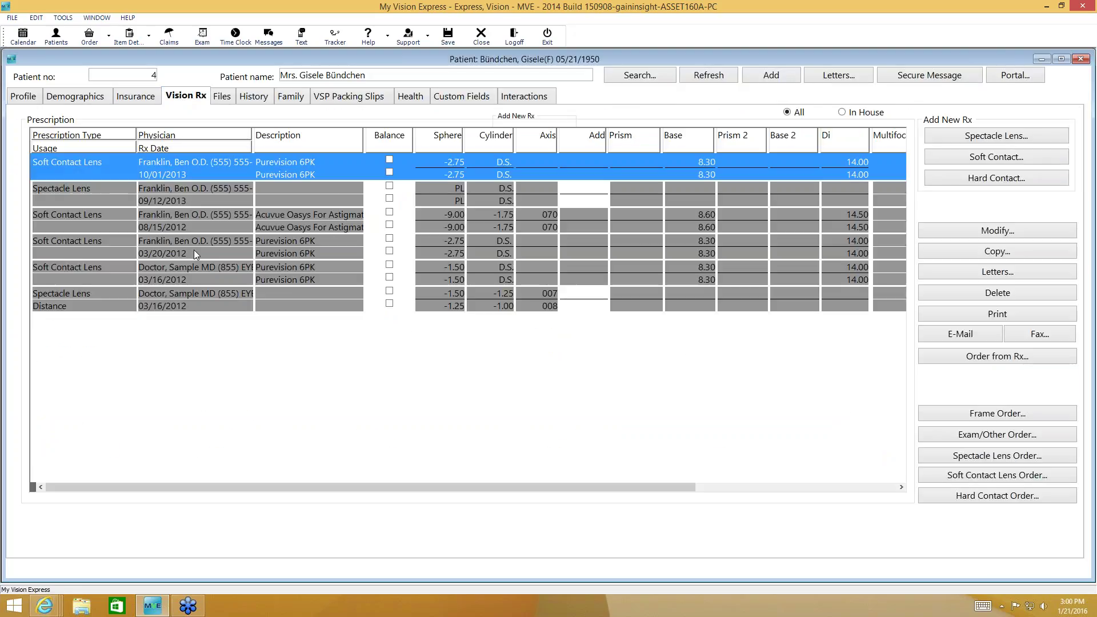
Step: Open the 10/01/2013 soft contact lens prescription to review its details
drag(185, 184, 182, 295)
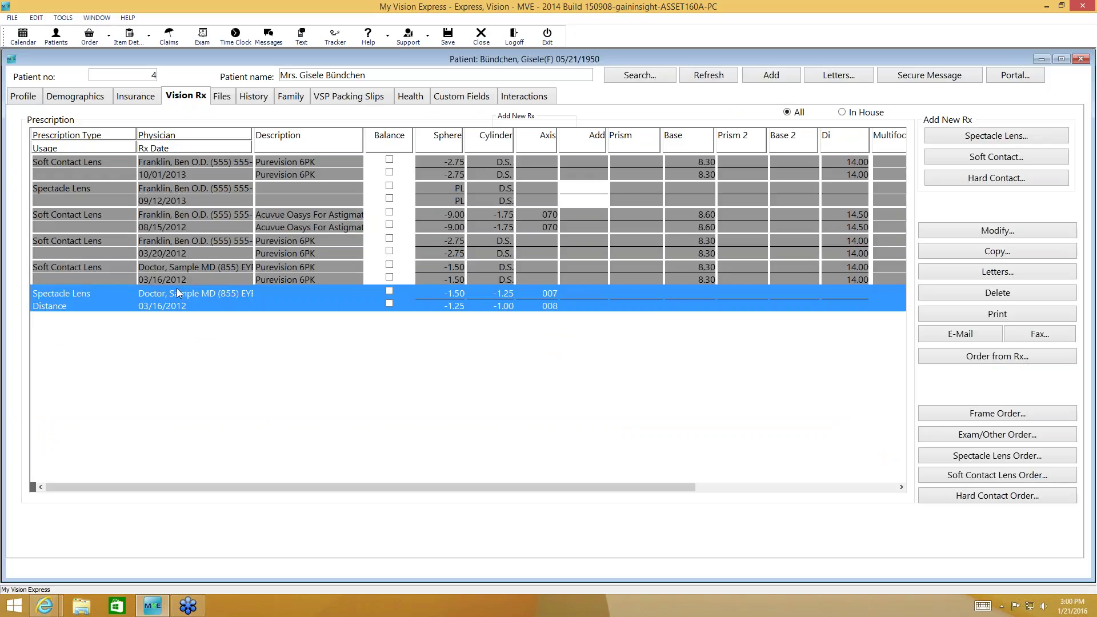
click(172, 166)
drag(175, 198, 190, 293)
click(183, 174)
double_click(183, 175)
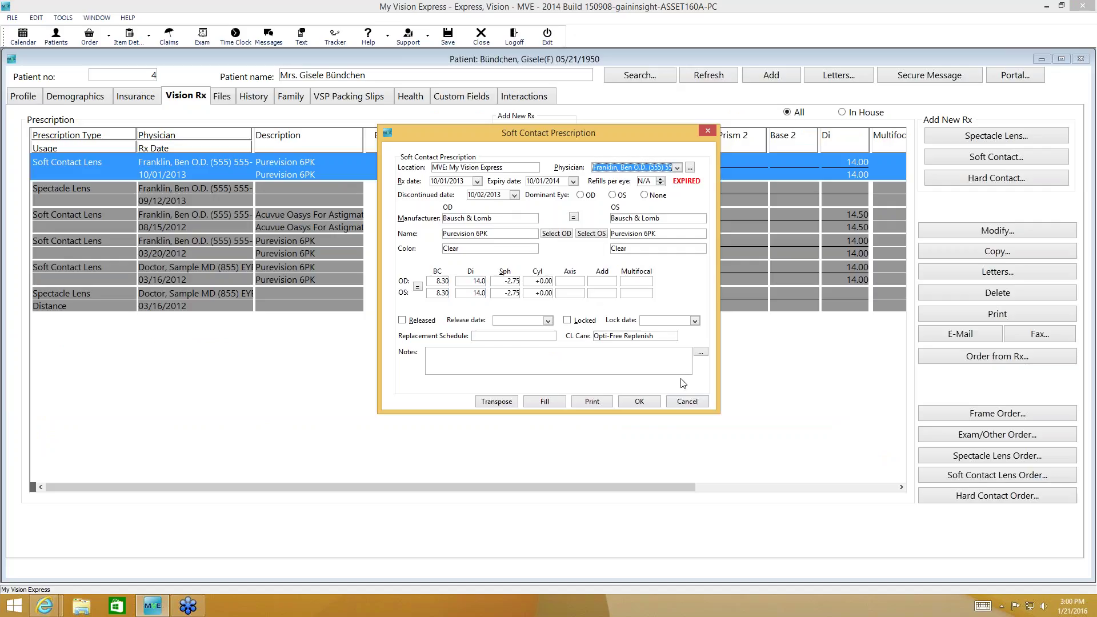
Step: Close the 10/01/2013 Rx unchanged and start a new spectacle lens prescription dated 01/21/2016
click(687, 401)
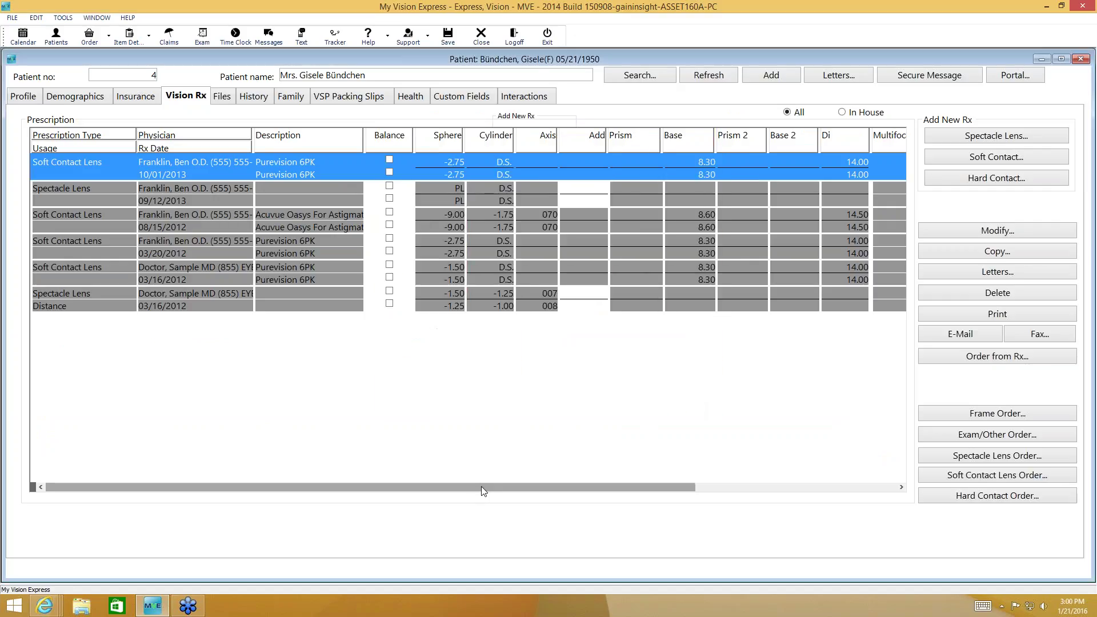
drag(482, 486, 698, 472)
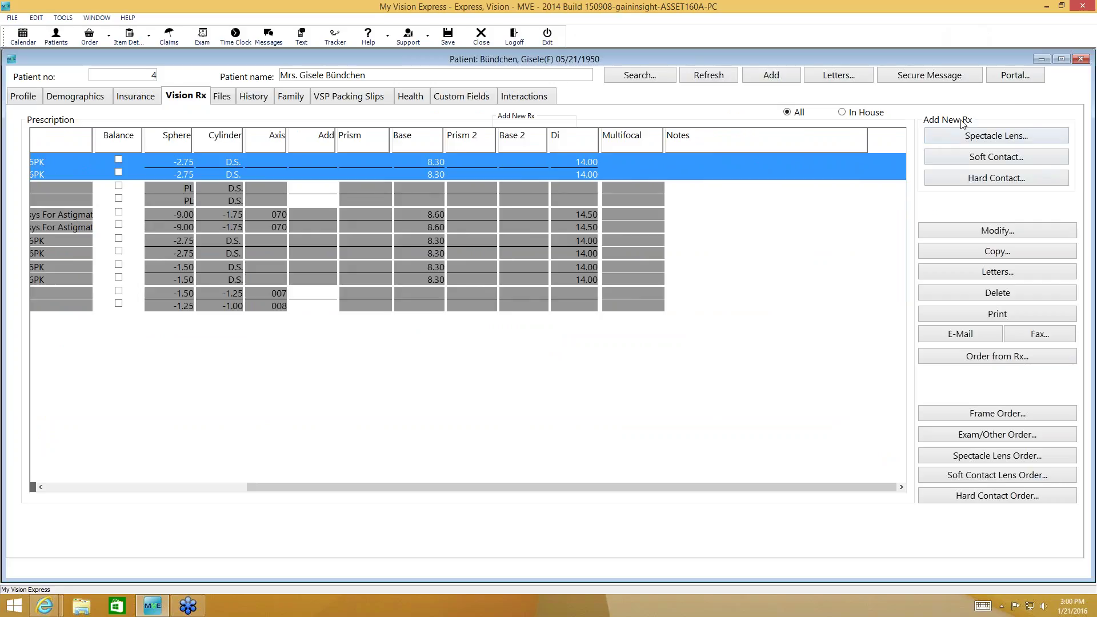
click(933, 137)
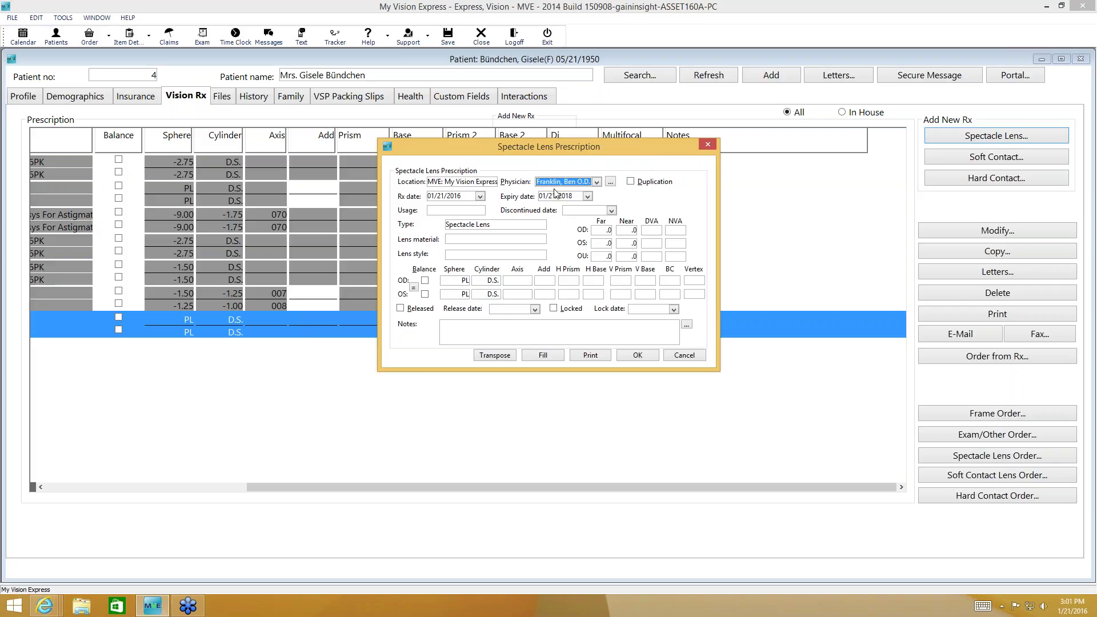
click(597, 183)
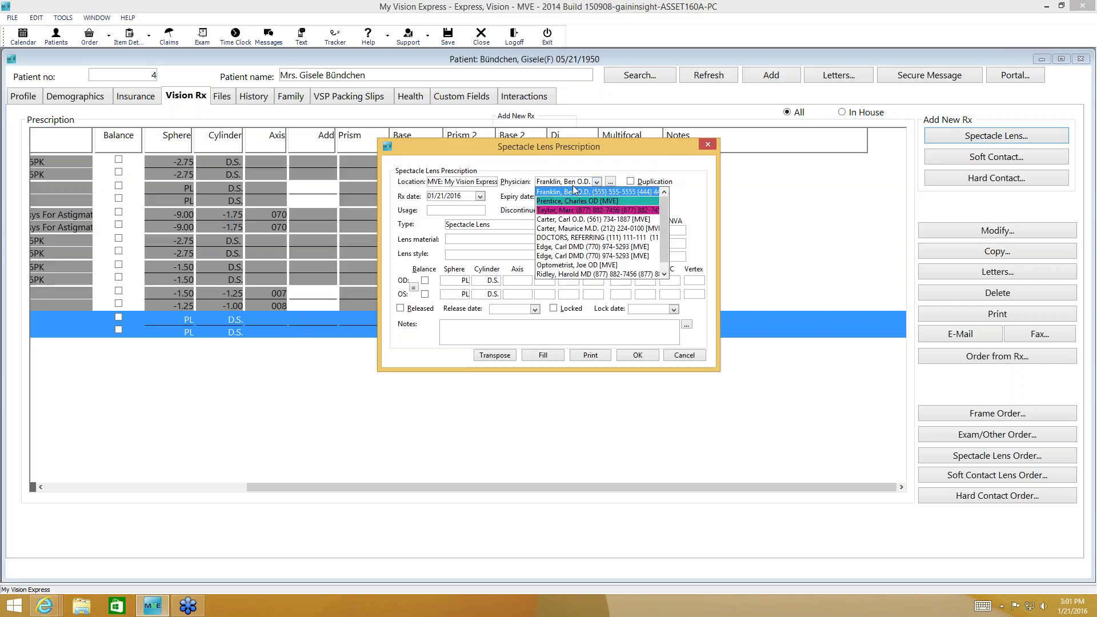
click(554, 210)
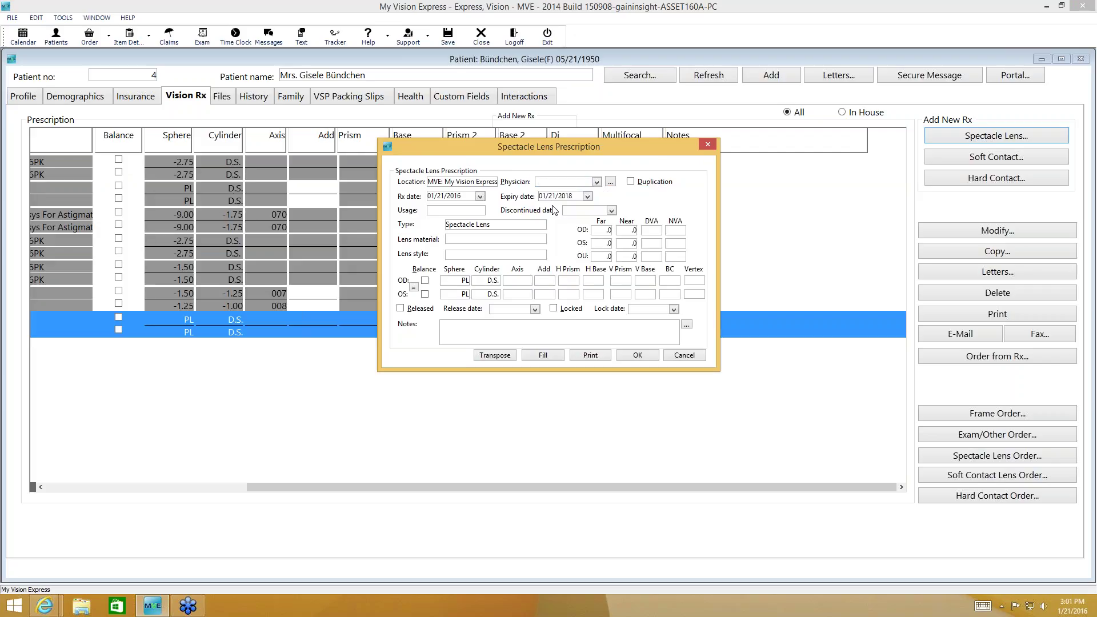
click(596, 182)
click(586, 194)
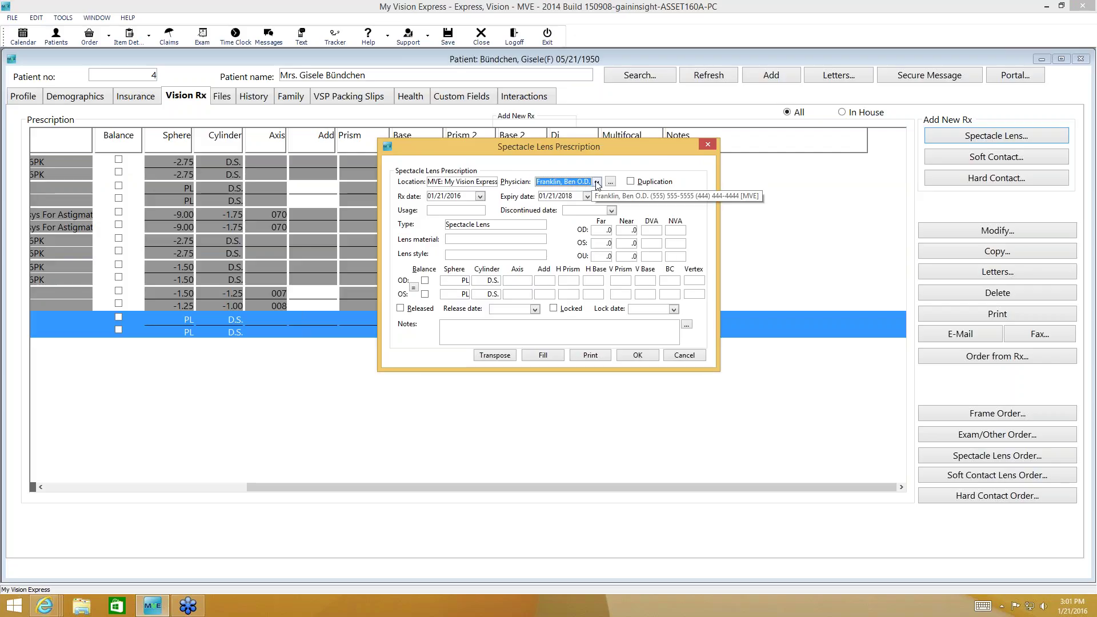
click(582, 183)
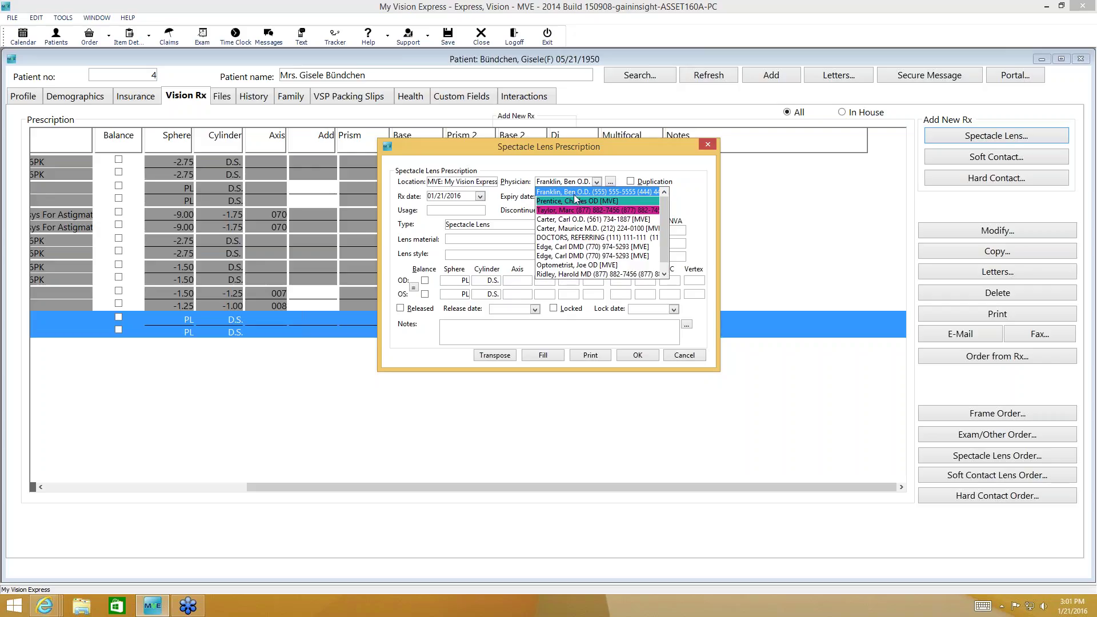
click(572, 169)
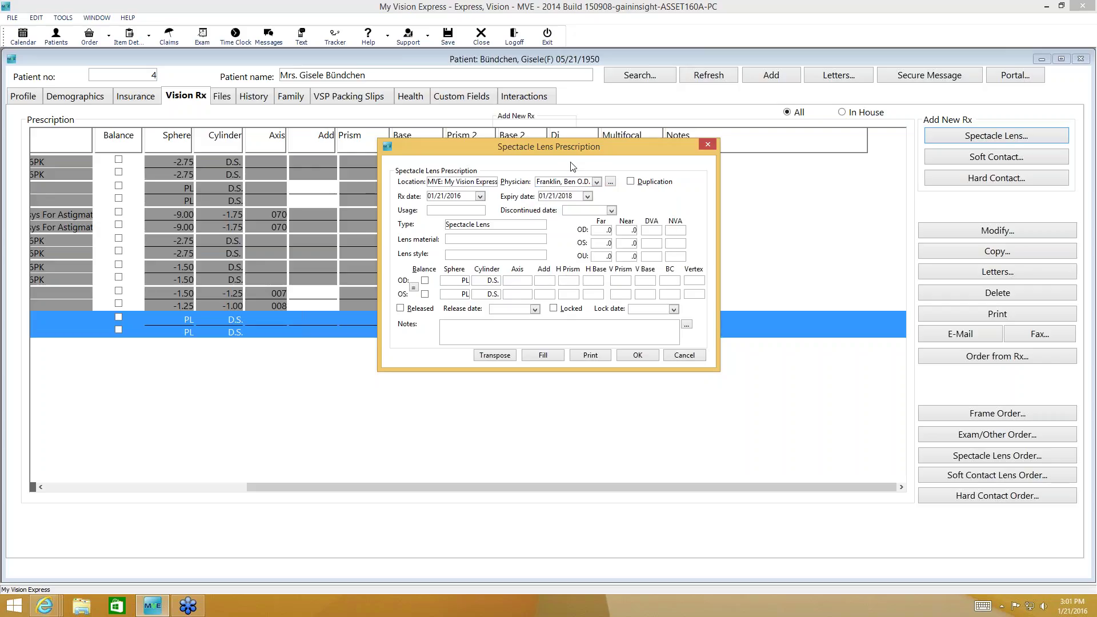
click(596, 182)
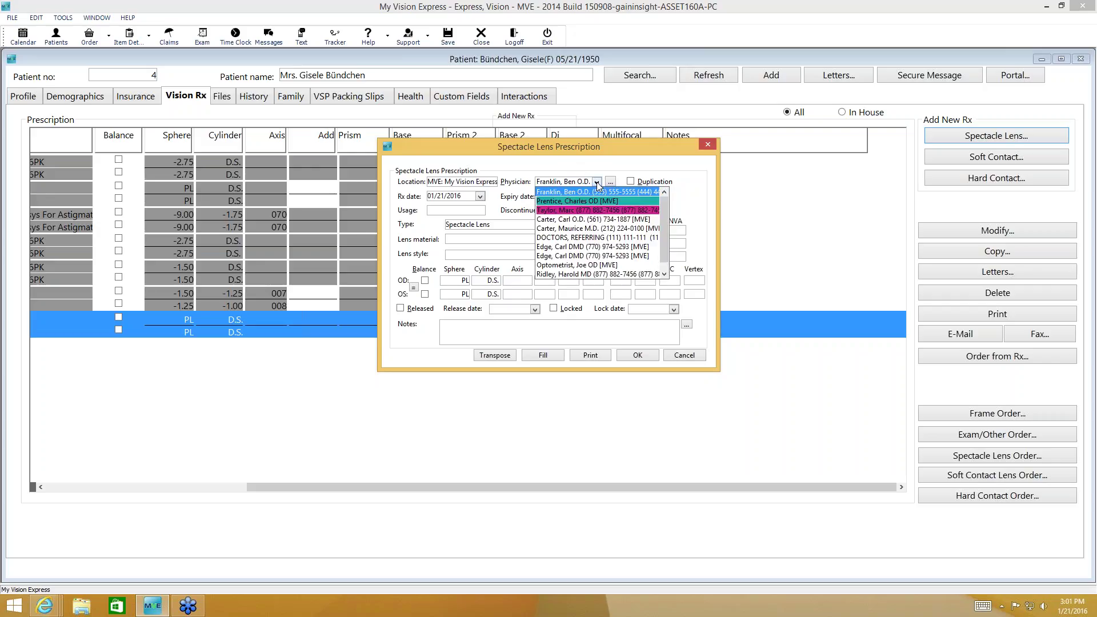
click(605, 166)
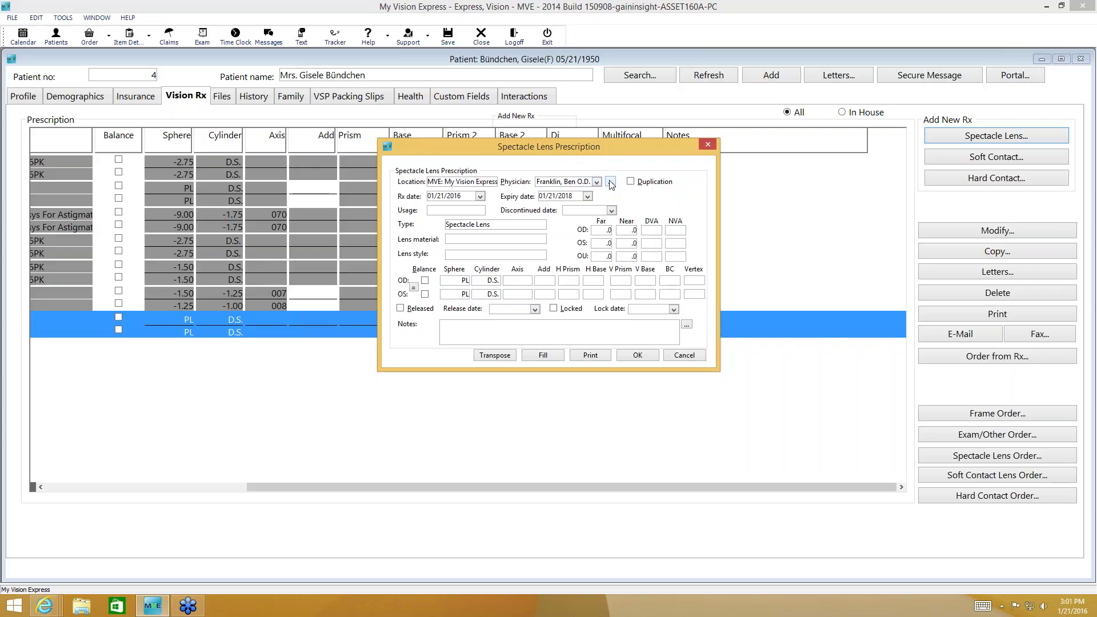
click(610, 182)
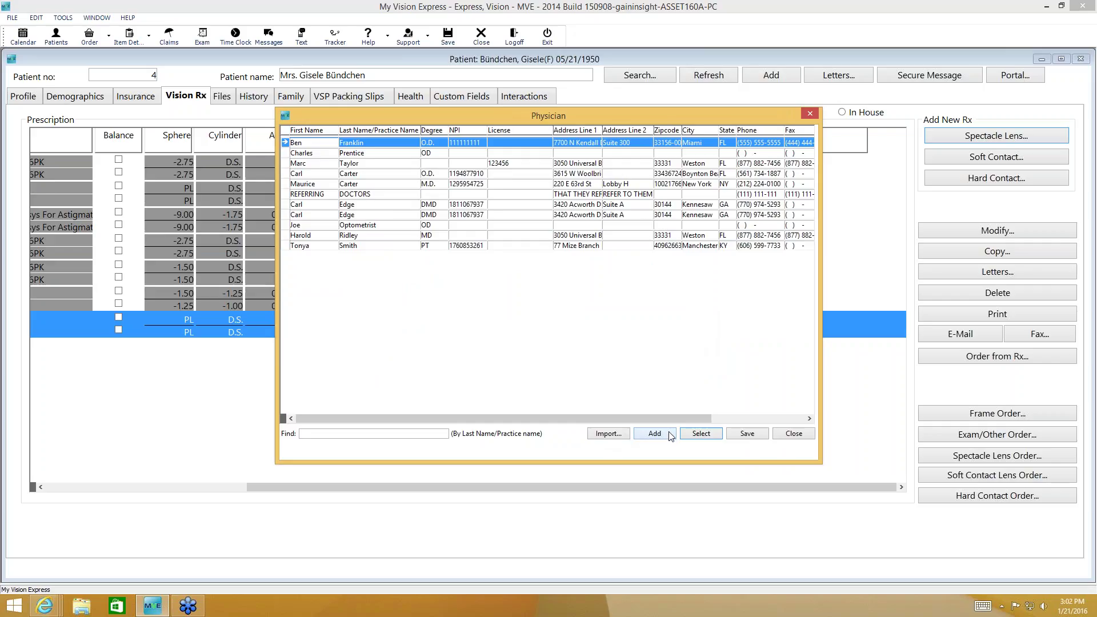
click(803, 434)
click(596, 182)
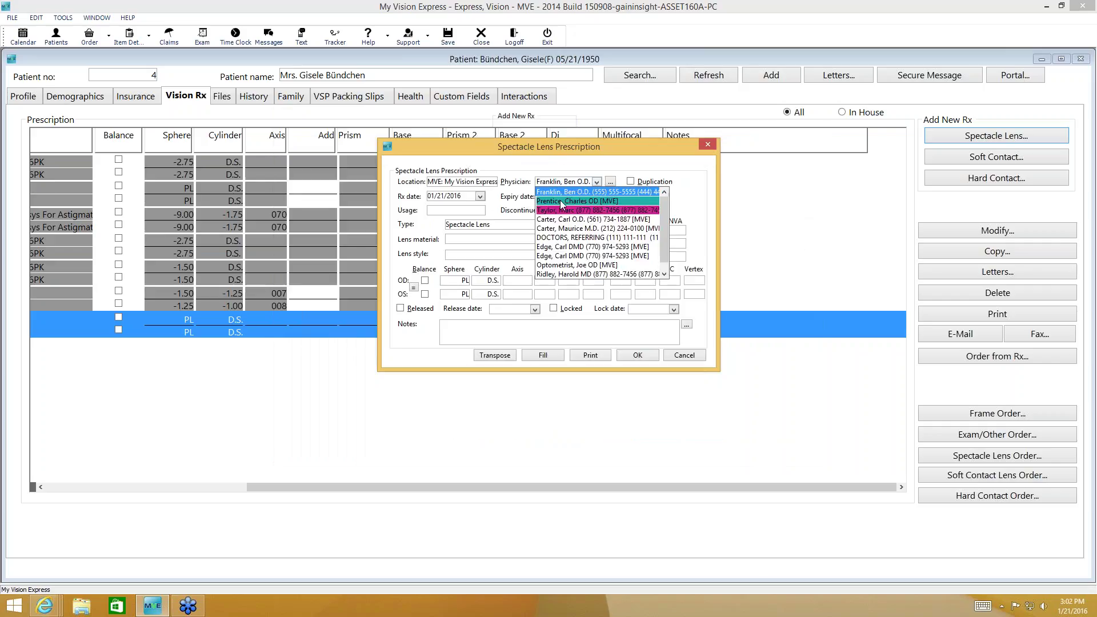
click(562, 201)
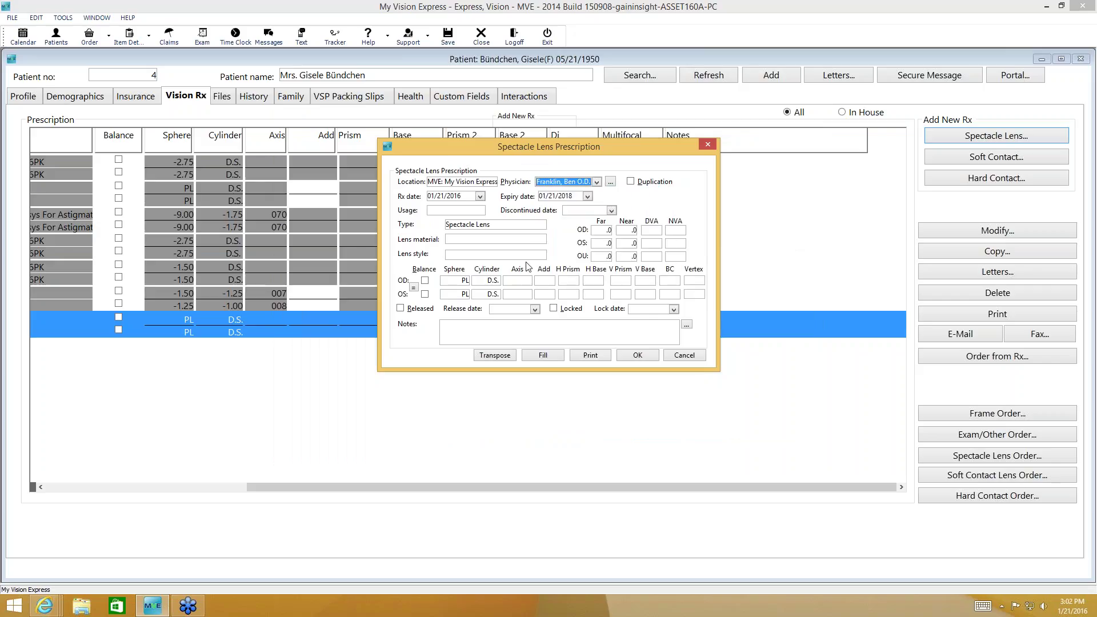
Step: Set the Rx date to 01/19/2016 and expiry to 01/19/2017, then show the Usage options
click(454, 196)
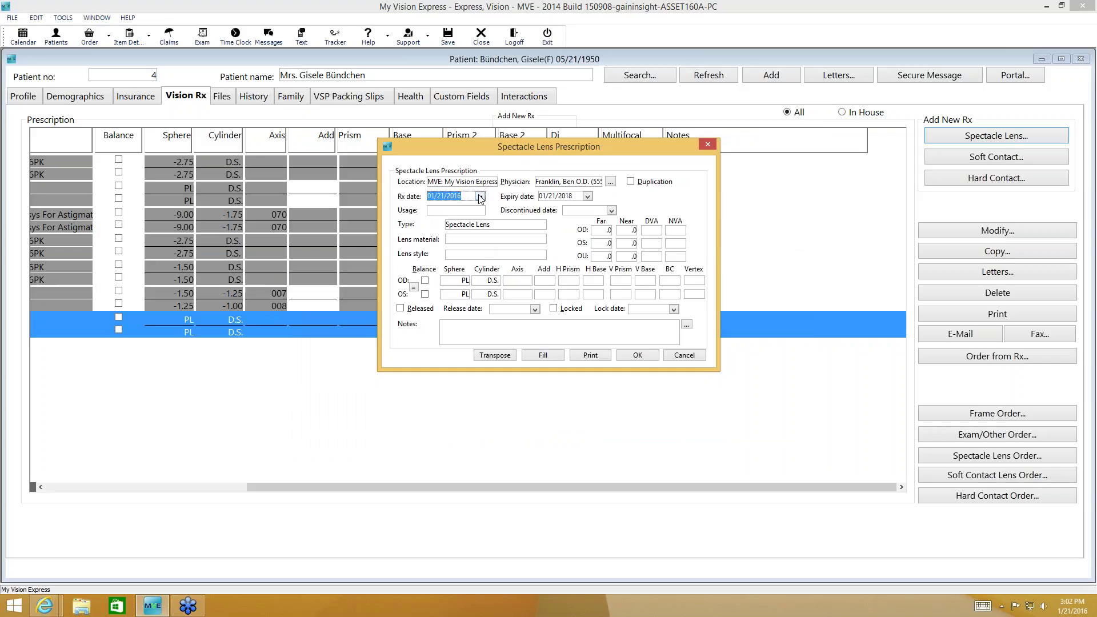
click(480, 197)
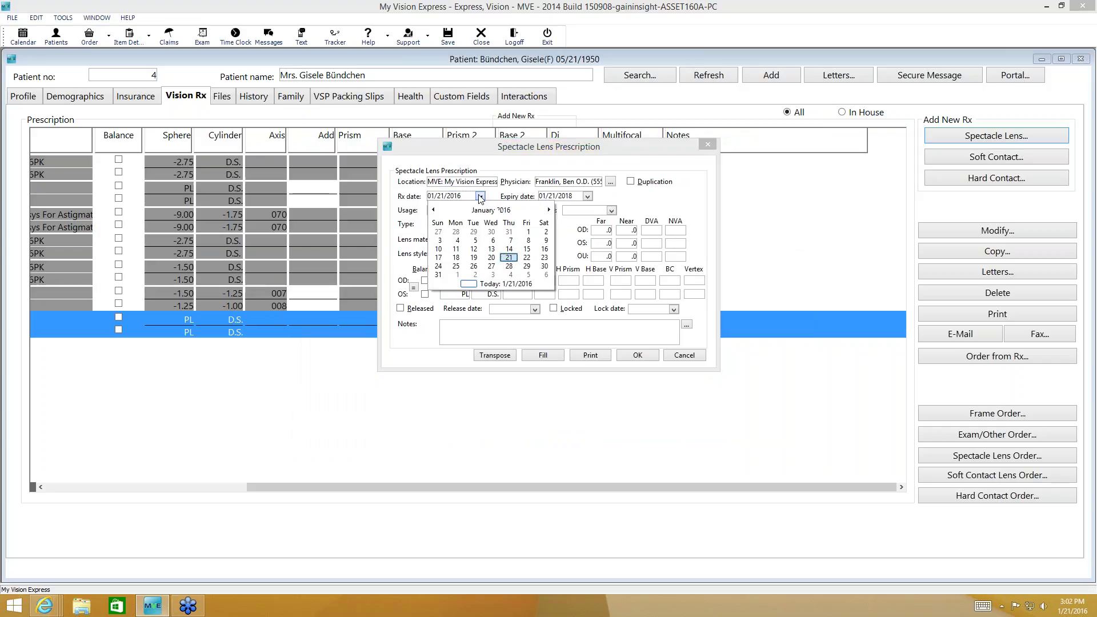
click(474, 259)
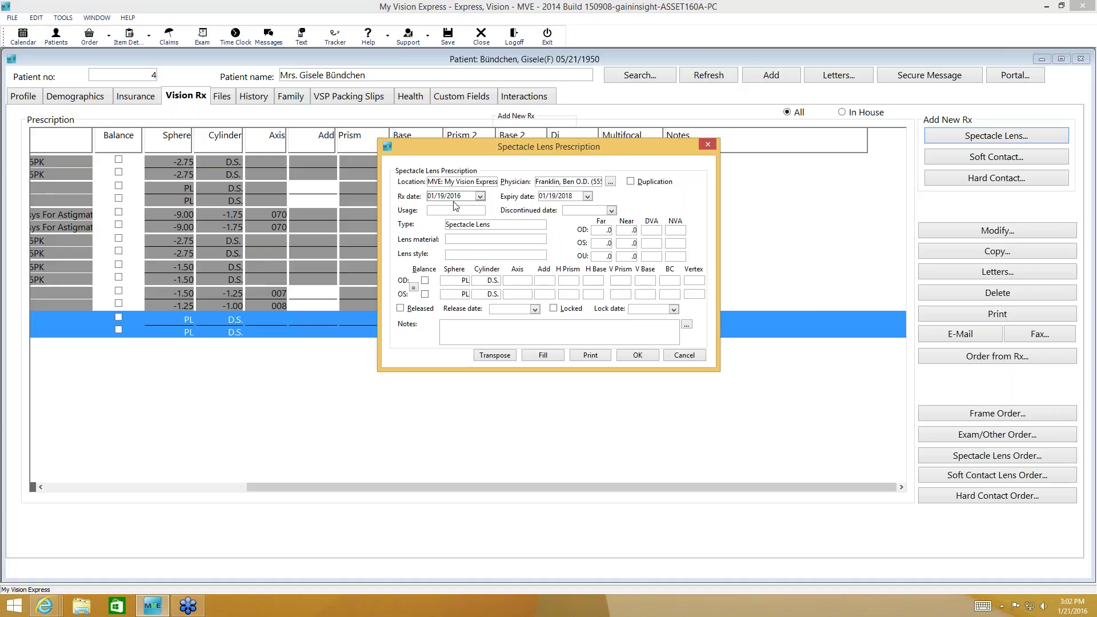
click(571, 200)
click(573, 201)
click(480, 211)
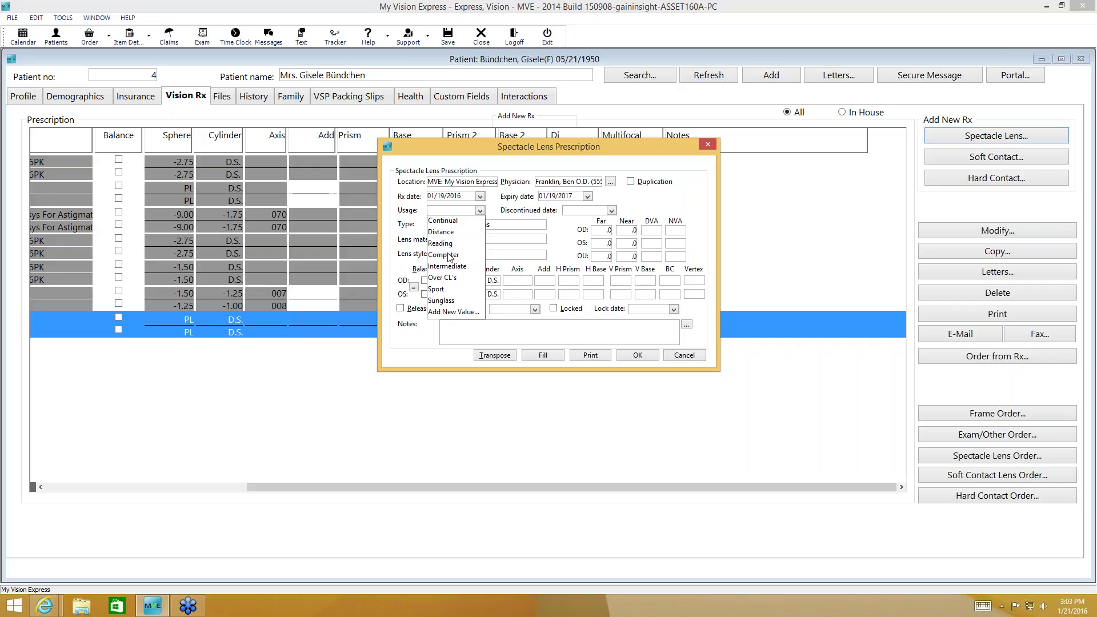
Step: Add 'Progressive' as a new Rx Usage category and apply it as the usage
click(465, 311)
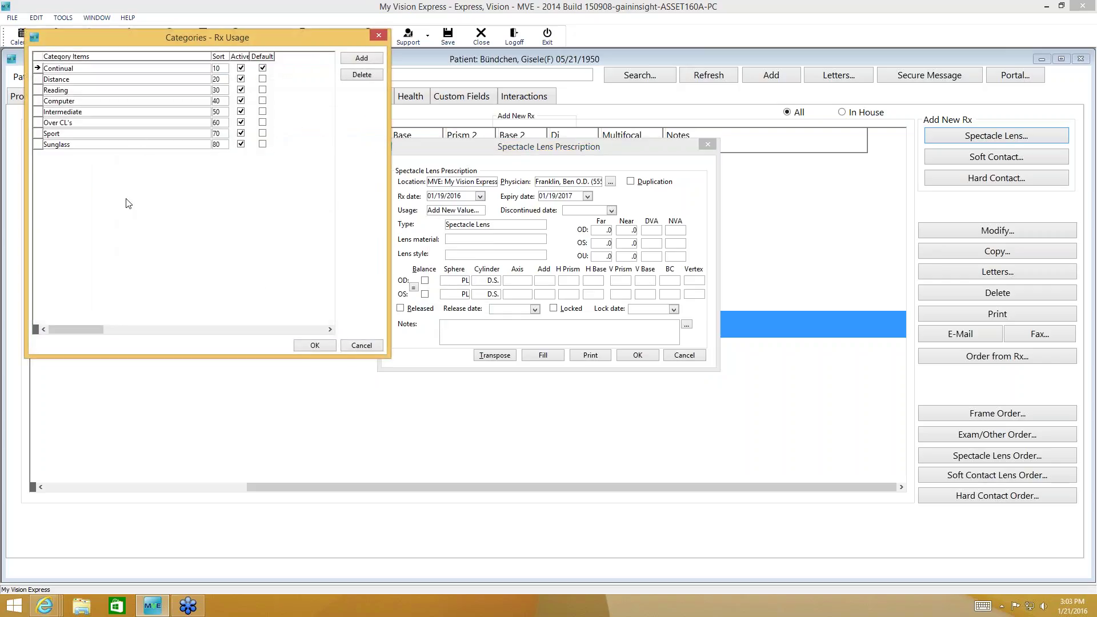
click(362, 60)
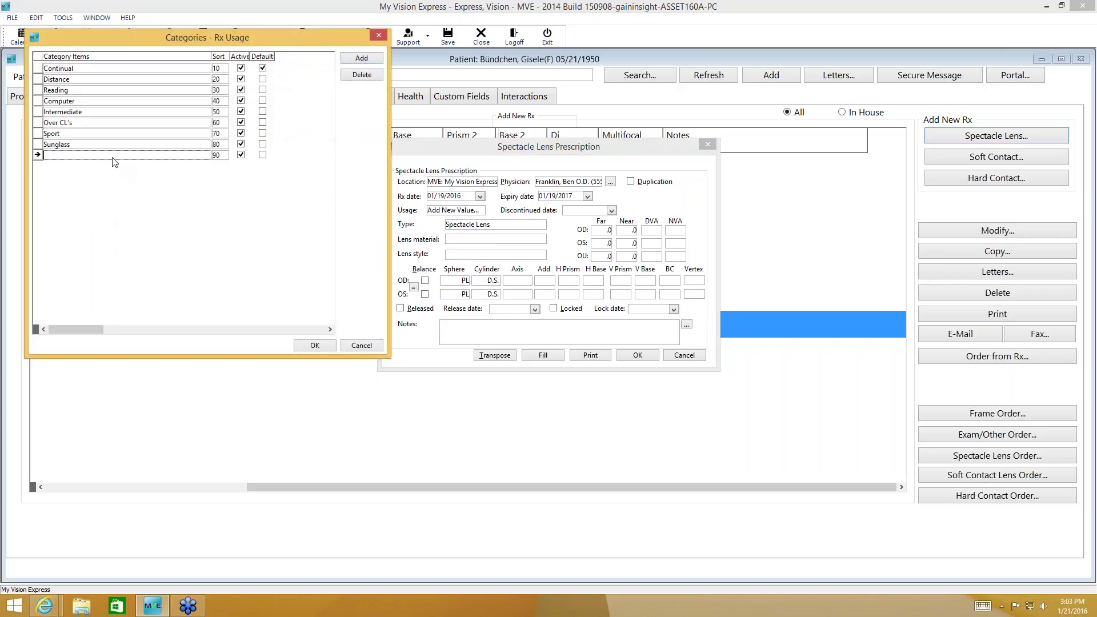
text(P)
click(311, 344)
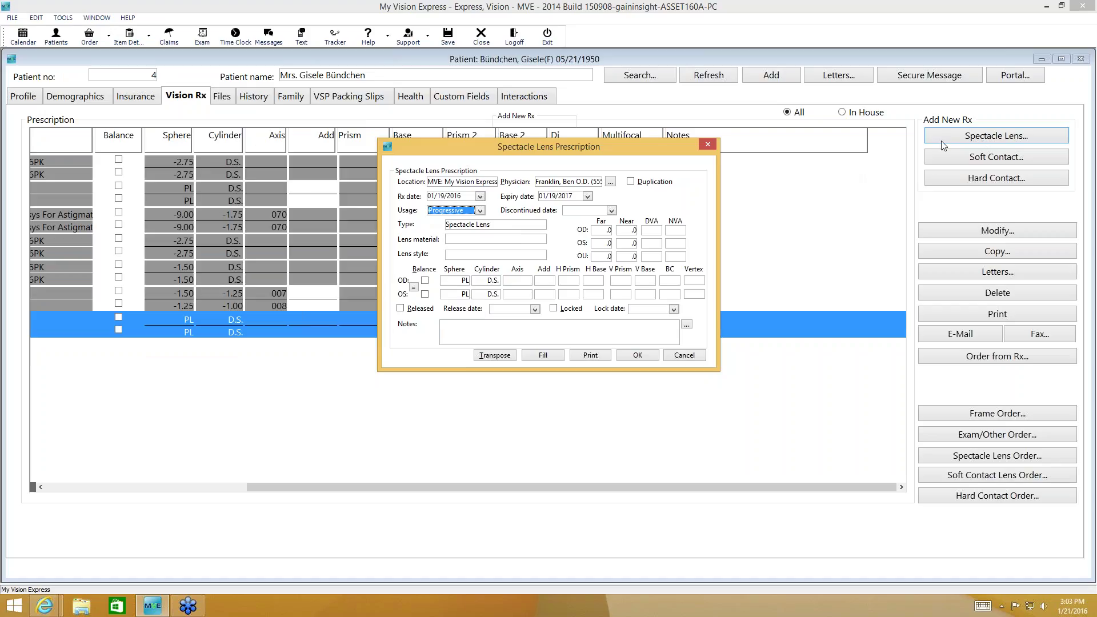
Step: Choose Navigator as the spectacle prescription's lens style
click(544, 242)
click(567, 244)
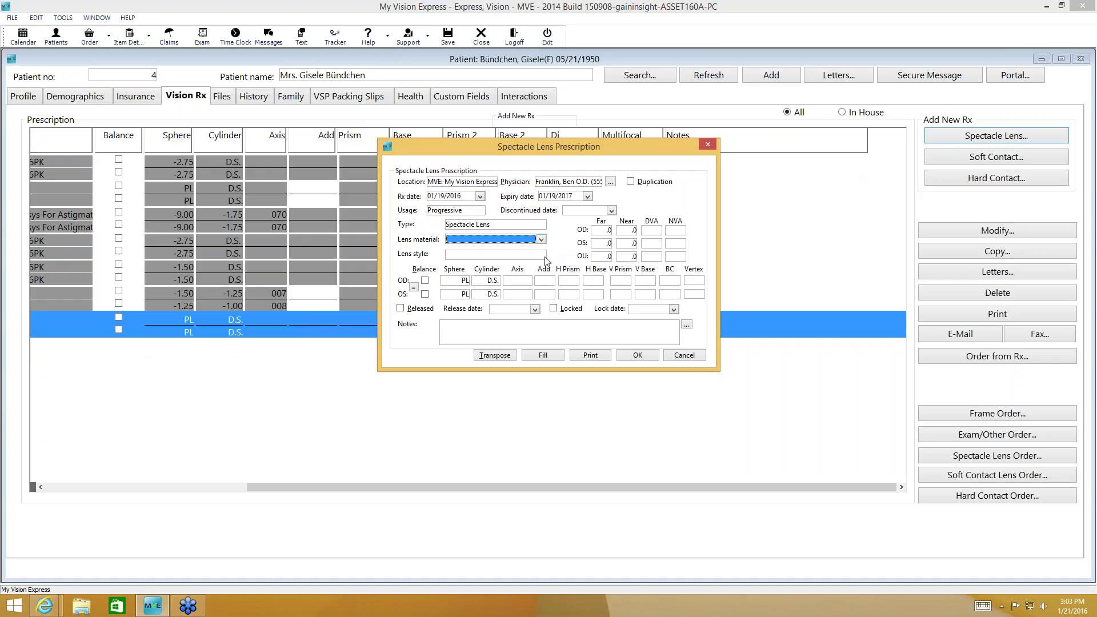
click(540, 255)
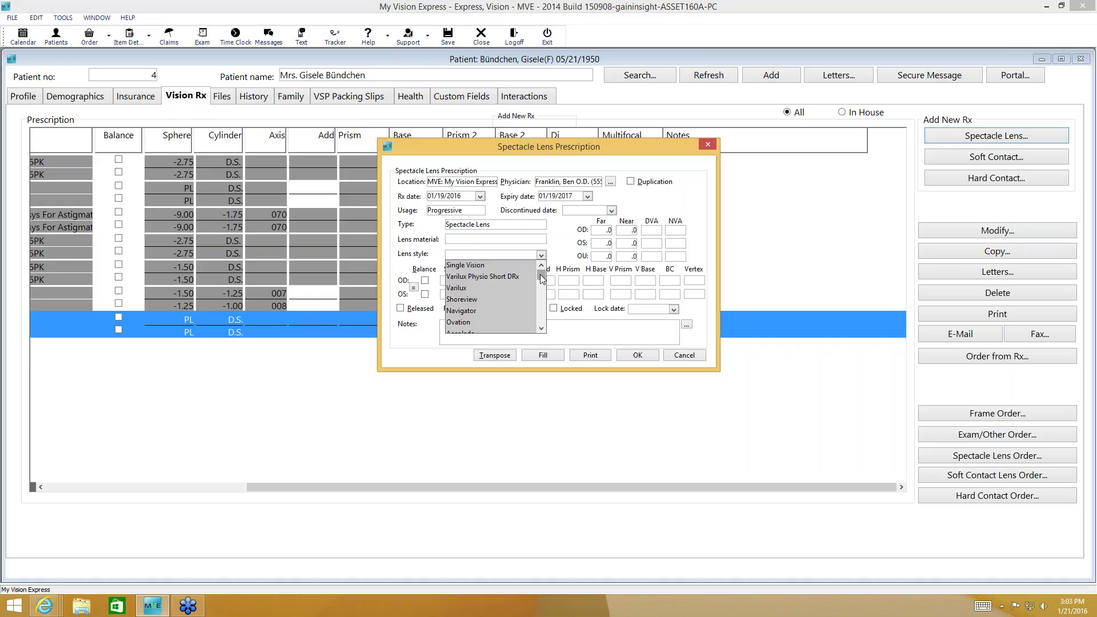
mouse_move(540, 274)
mouse_down()
mouse_move(539, 292)
mouse_move(541, 281)
mouse_up()
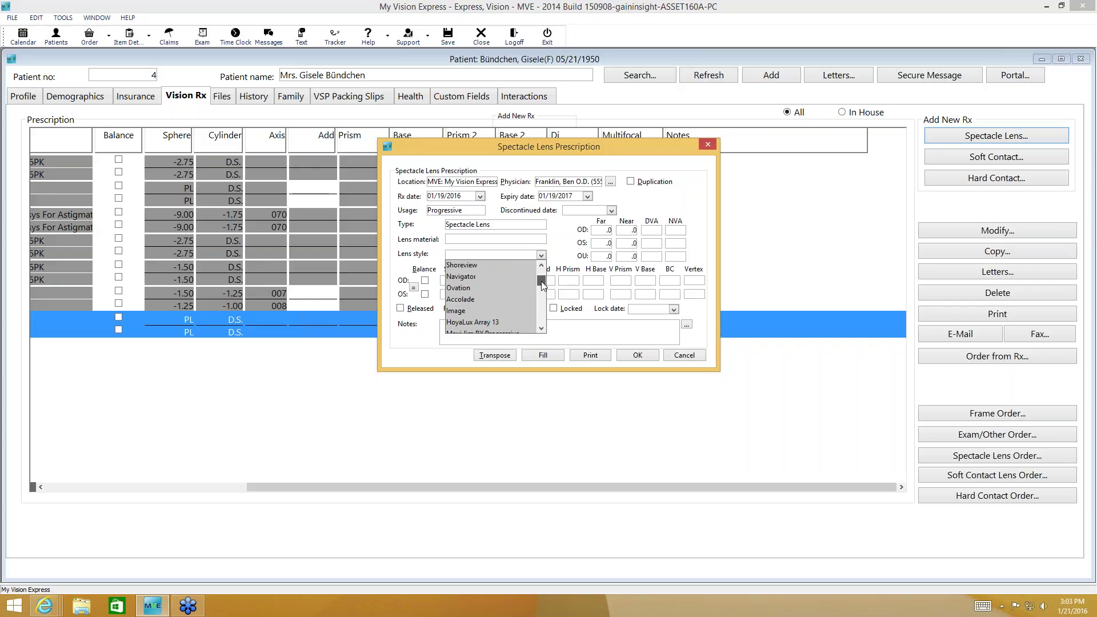
click(470, 277)
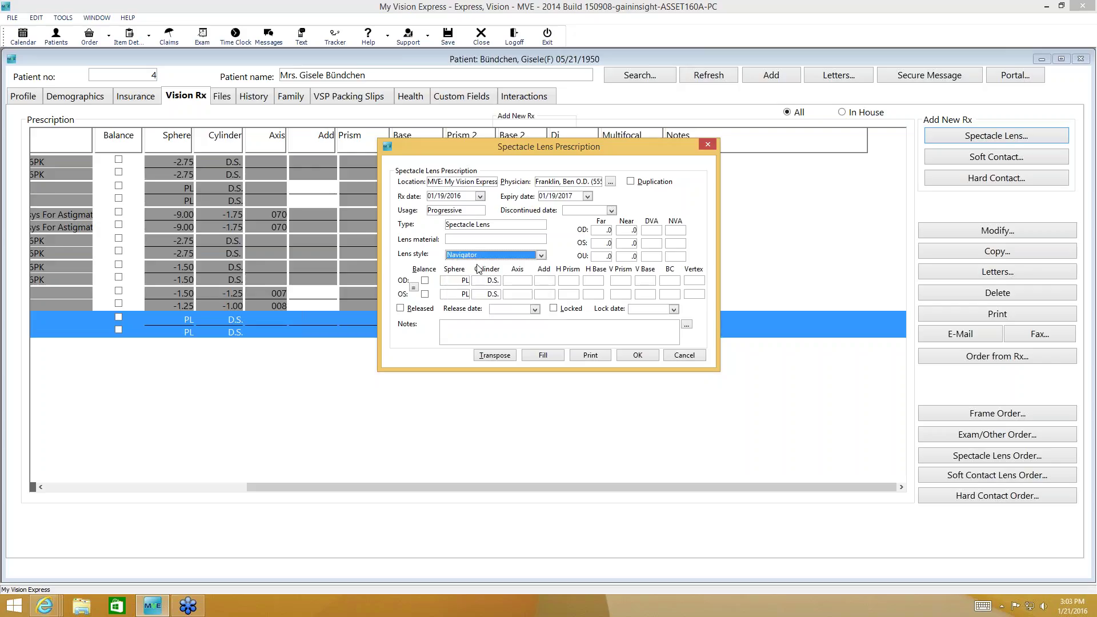
click(607, 258)
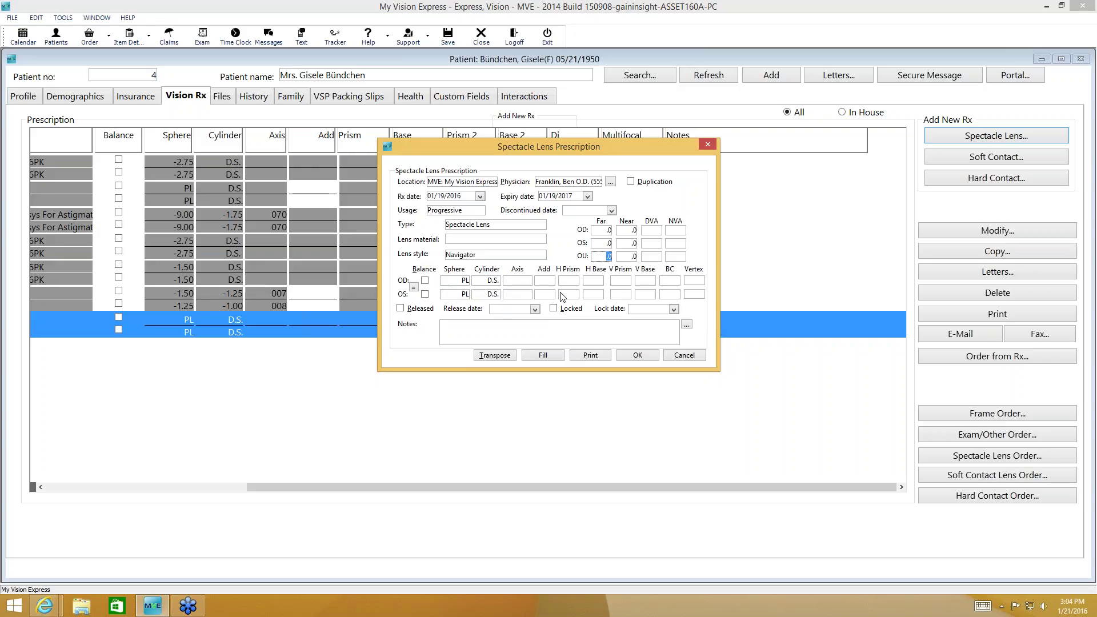
Step: Toggle right-eye balance on and off and browse the OD sphere, cylinder and axis lists
click(425, 281)
click(426, 280)
click(464, 281)
click(464, 280)
drag(494, 364, 526, 343)
click(492, 280)
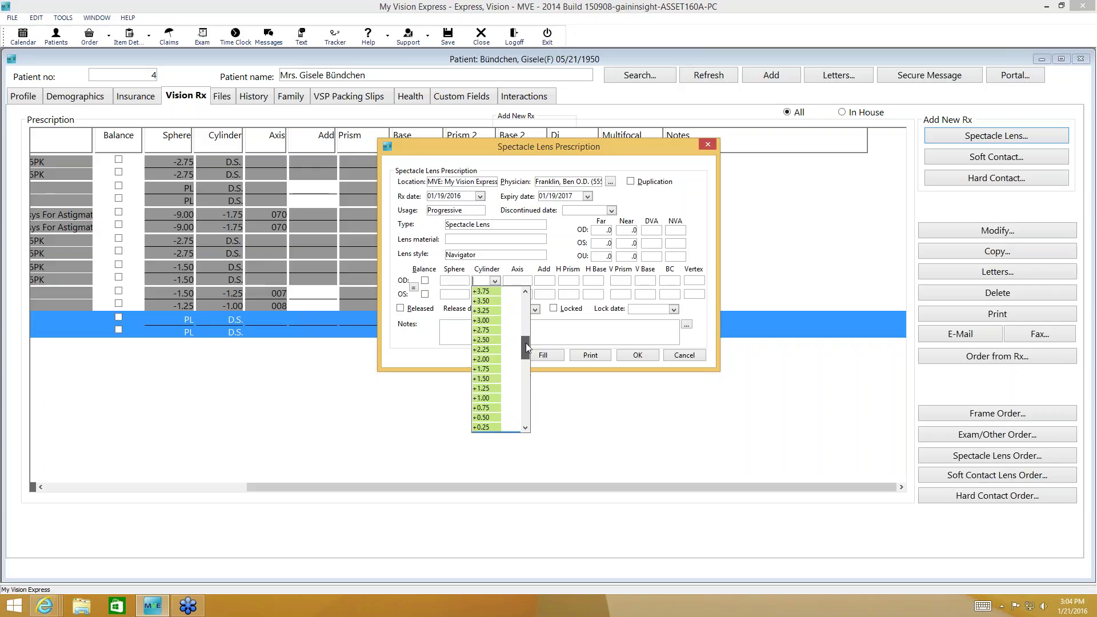
click(522, 282)
click(524, 280)
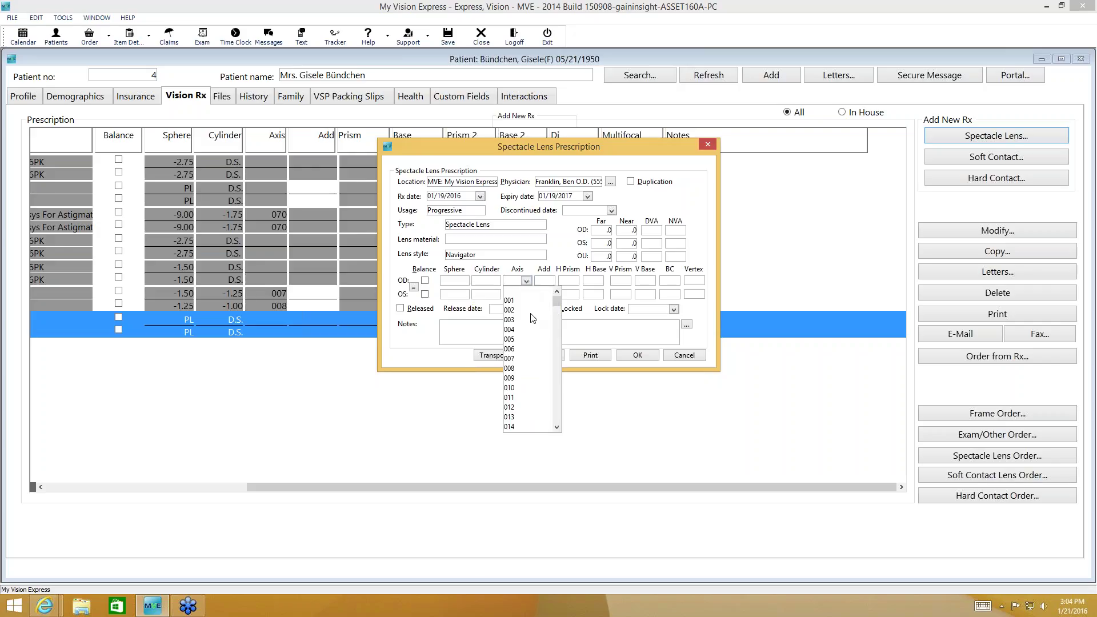
Step: Enter OD sphere -1.00, cylinder -0.50, axis 180, add +1.00, and copy to OS
click(456, 284)
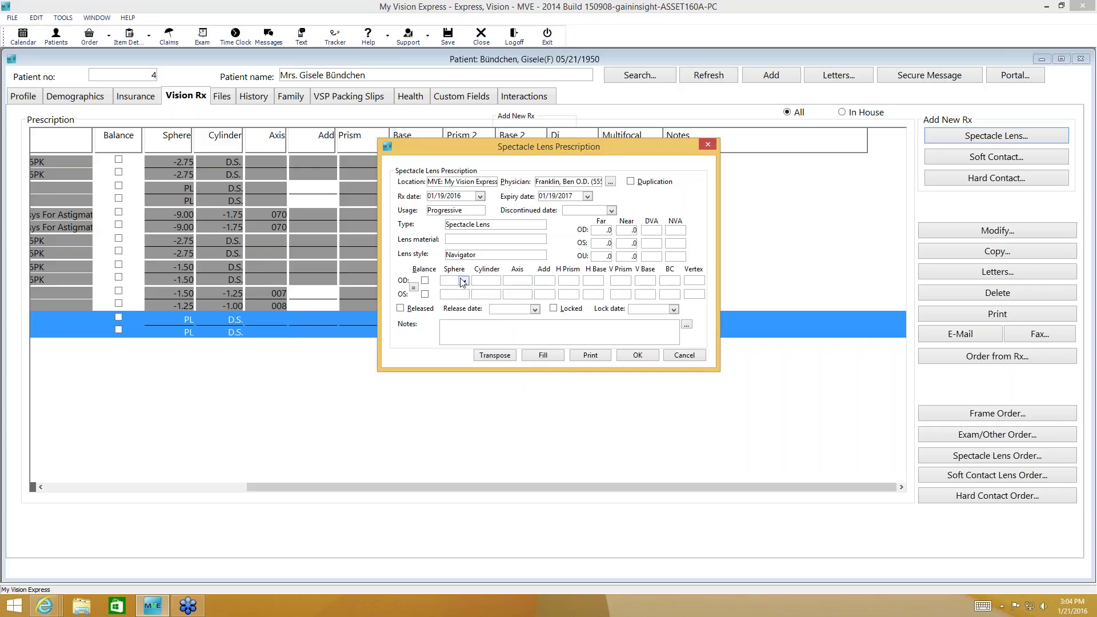
text(-1)
click(486, 282)
click(494, 281)
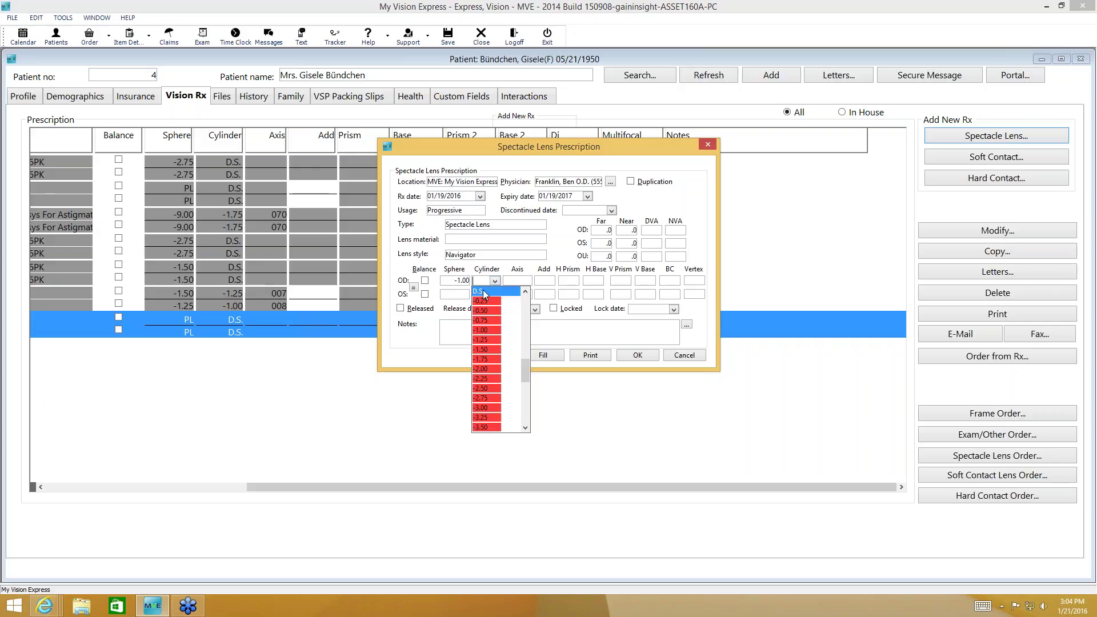
click(488, 310)
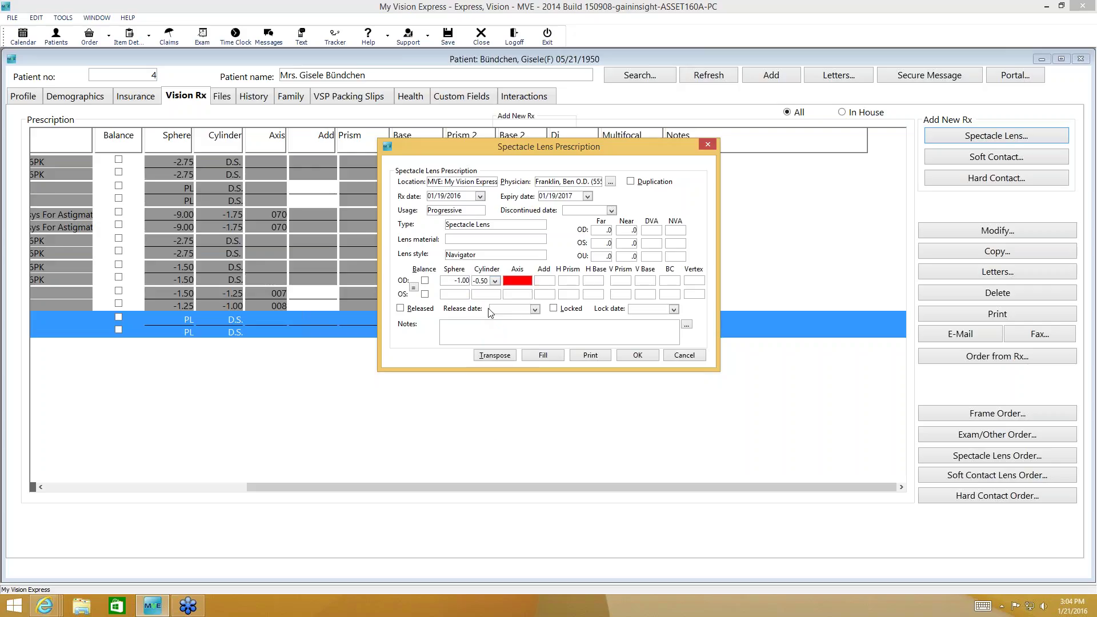
click(514, 280)
text(180)
click(549, 281)
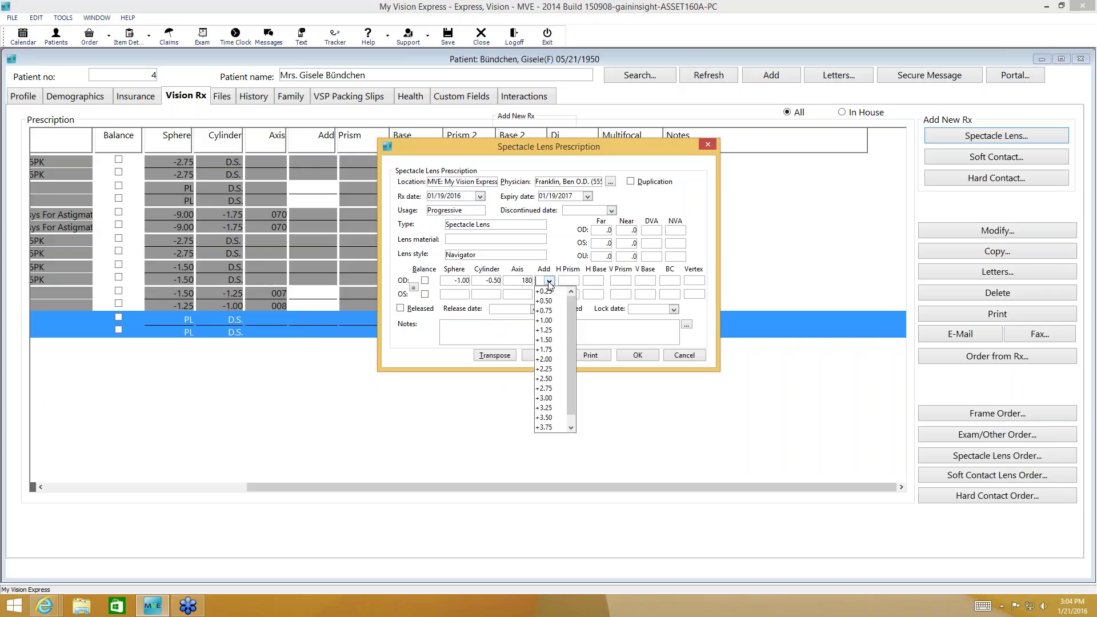
click(553, 322)
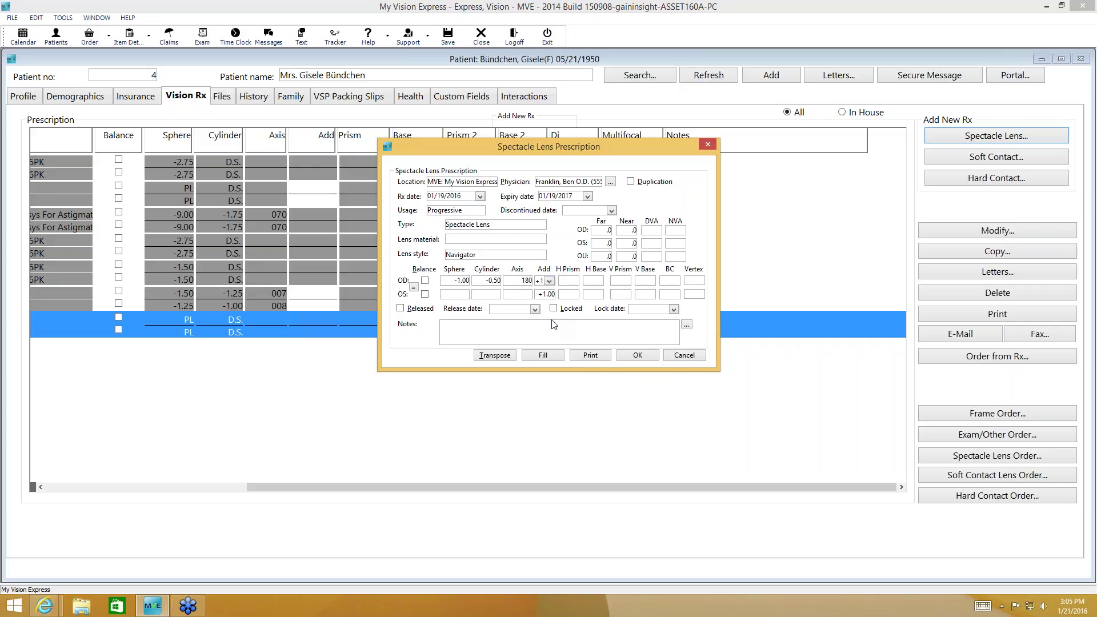
click(414, 288)
Step: Clear the sphere, cylinder, axis and add values from both eye rows
key(Delete)
click(525, 281)
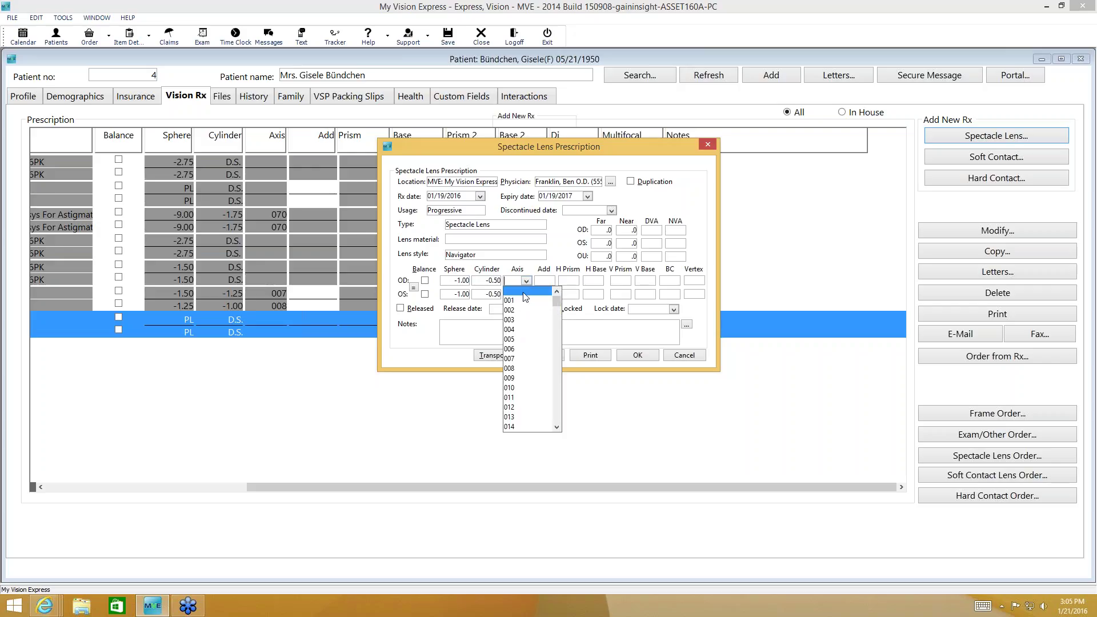
click(526, 294)
click(526, 294)
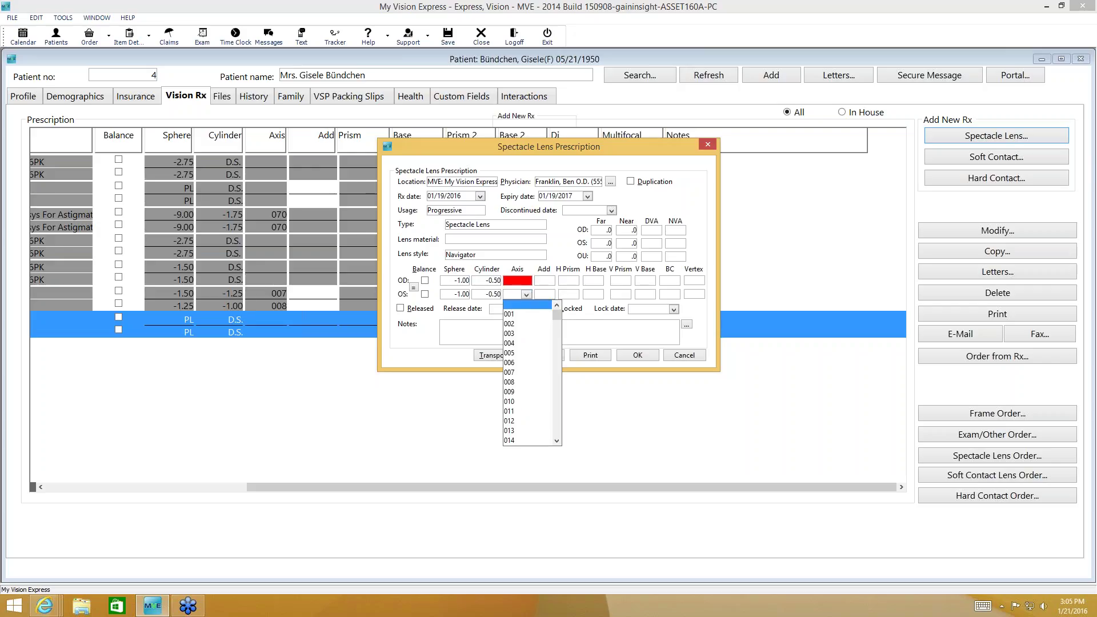
click(495, 294)
click(494, 294)
click(495, 295)
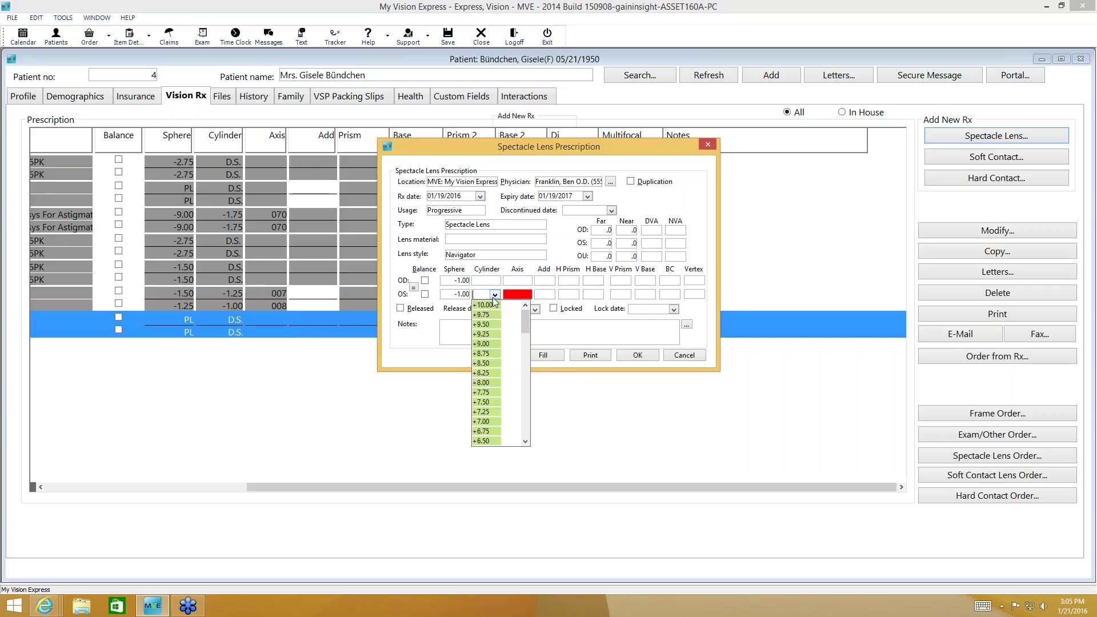
click(457, 294)
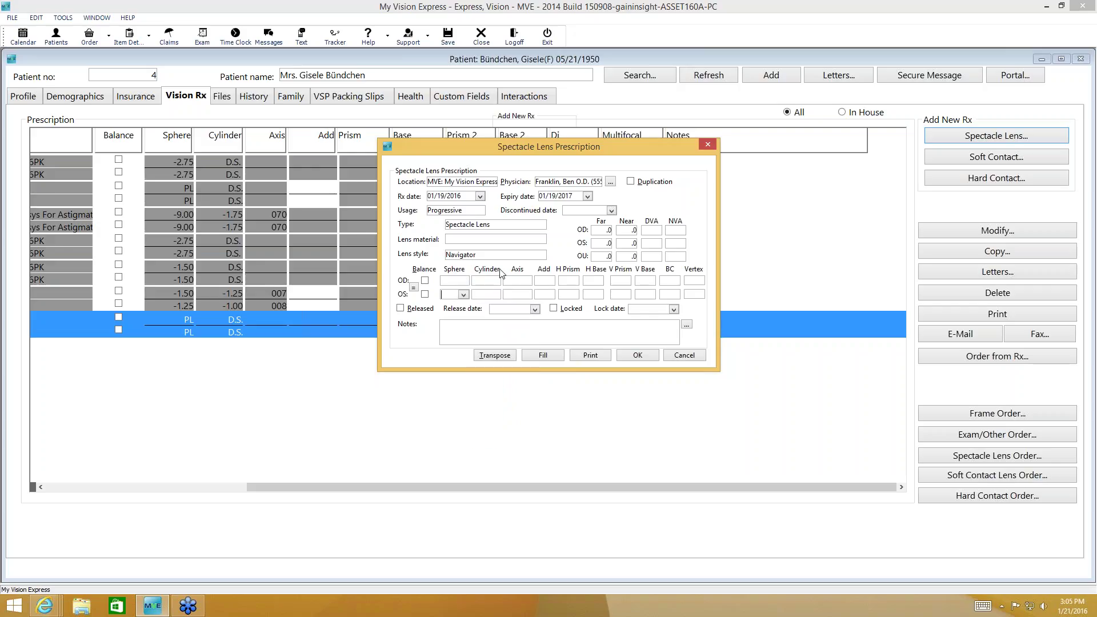
Step: Enter OD sphere -1.00, cylinder +1.00, axis 180
click(459, 281)
click(464, 281)
click(455, 330)
click(490, 281)
click(495, 281)
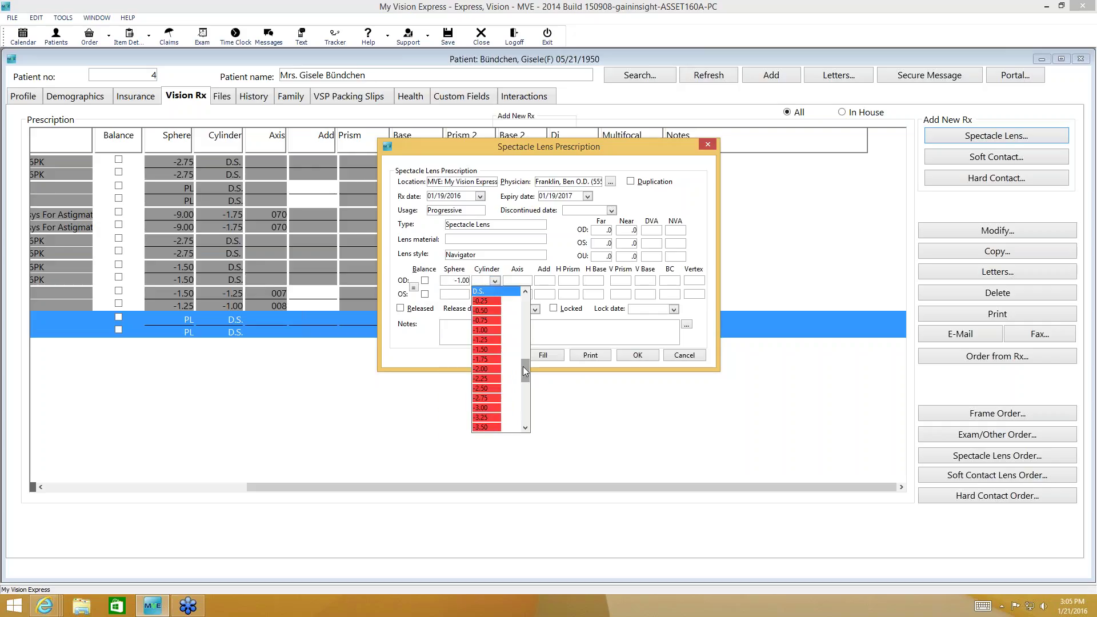
drag(524, 371, 525, 348)
click(488, 400)
click(514, 281)
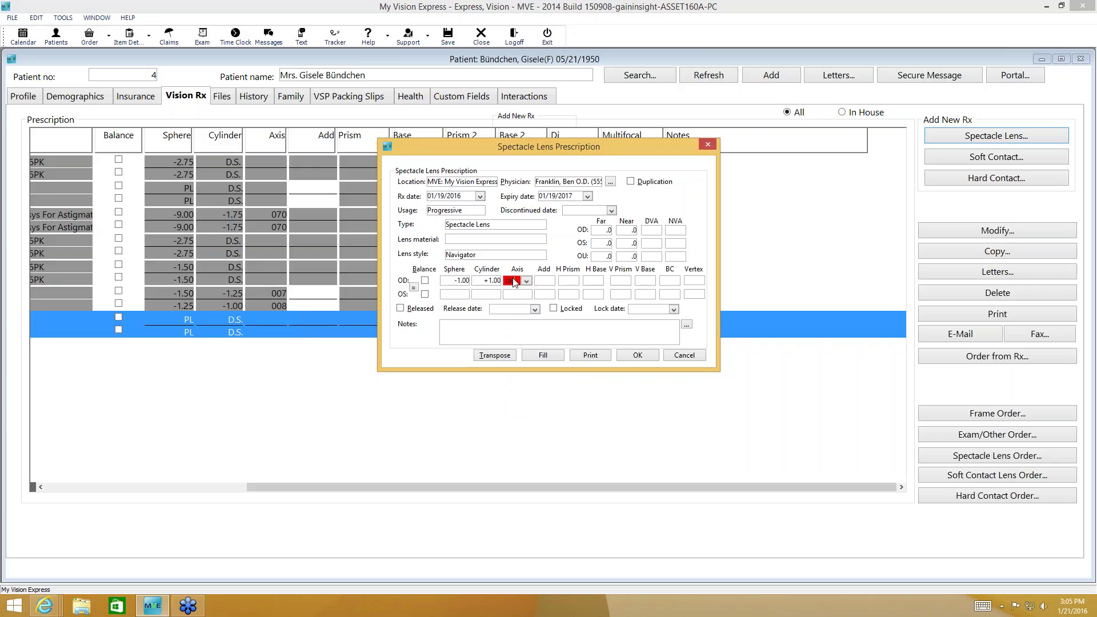
Step: Copy OD to OS, transpose both to PL -1.00 × 090, and check Locked
click(413, 286)
click(499, 357)
click(553, 309)
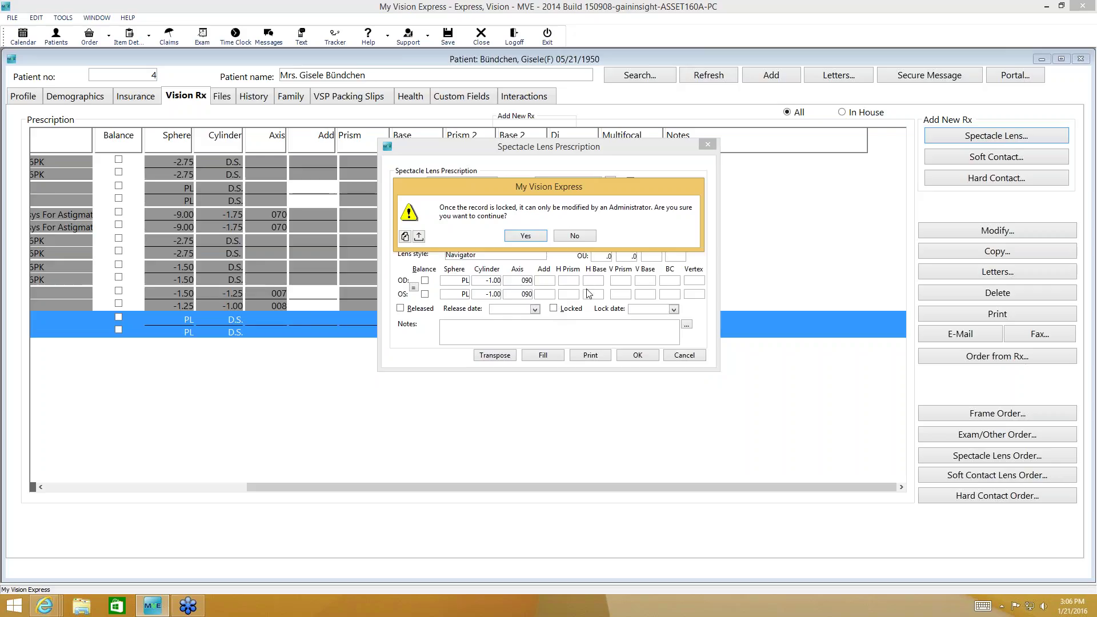
Step: Decline locking and save the spectacle Rx with PL -1.00 × 090 for both eyes
click(568, 236)
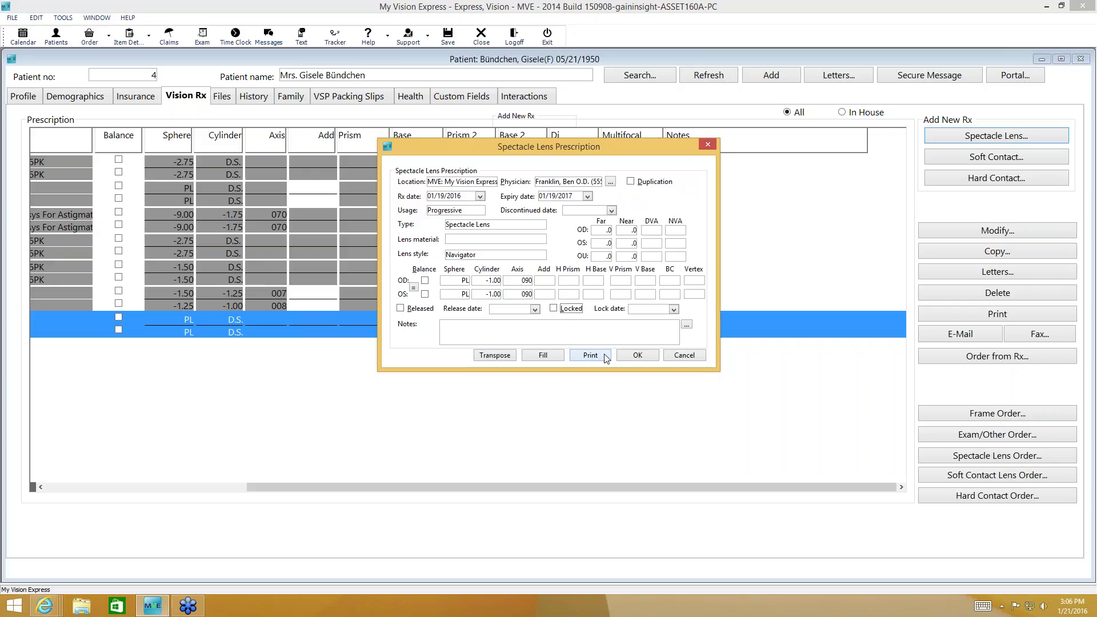
click(503, 341)
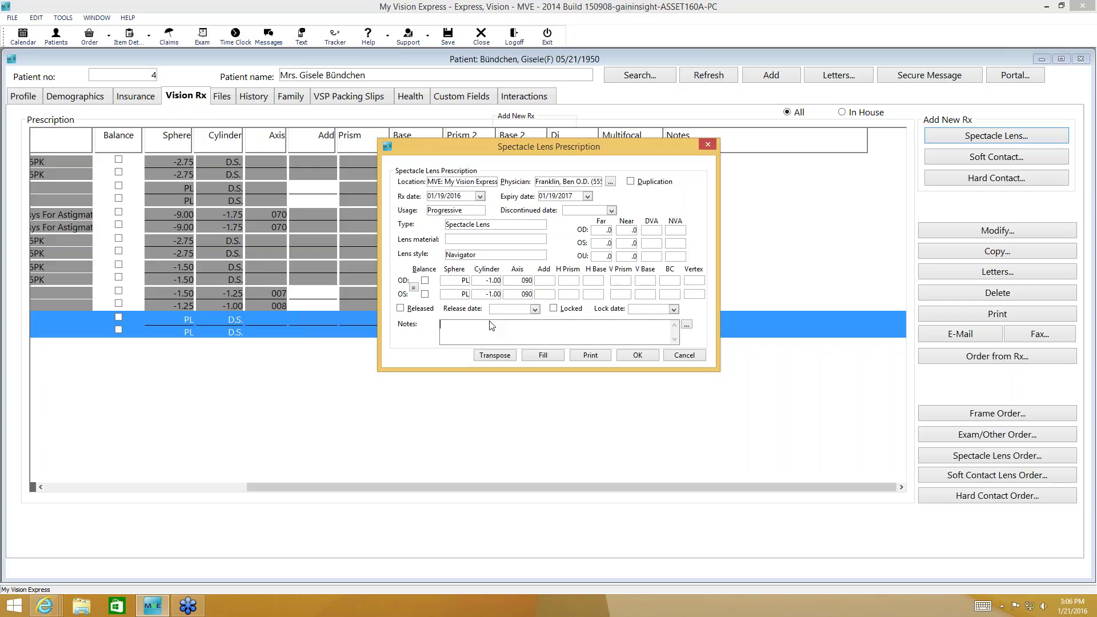
click(636, 356)
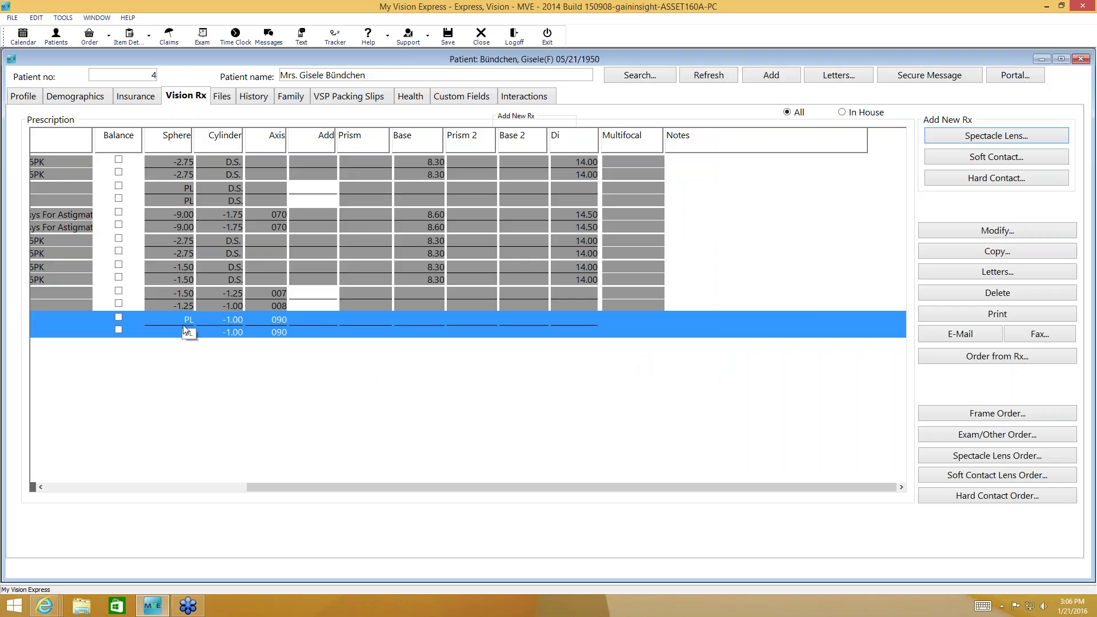
Step: Scroll the Rx grid back left and add a new soft contact lens prescription
drag(294, 486, 48, 492)
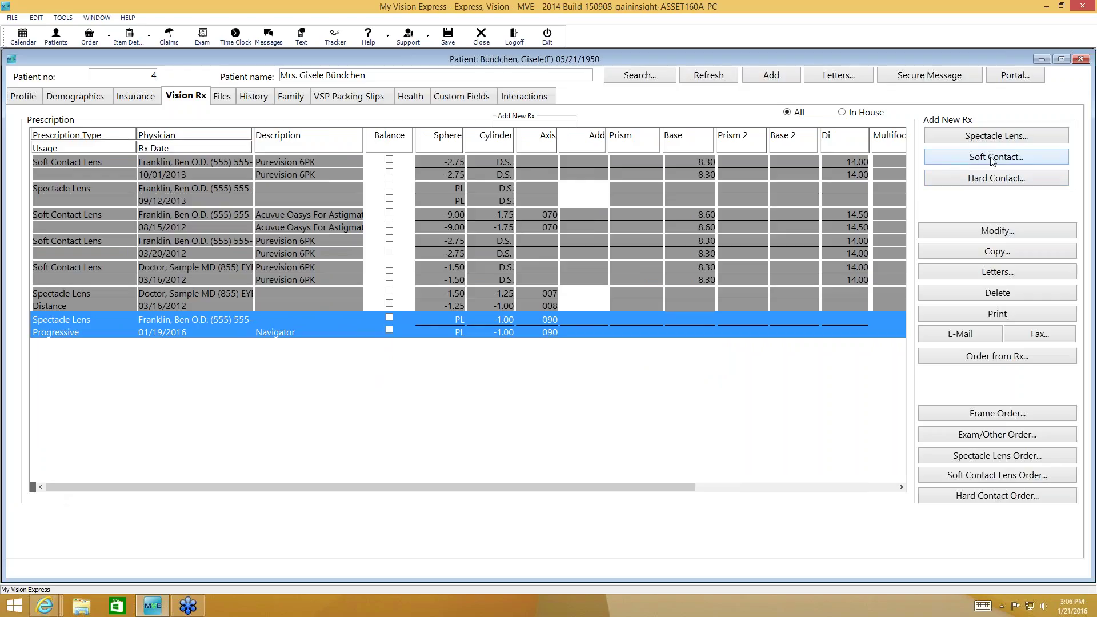
click(963, 158)
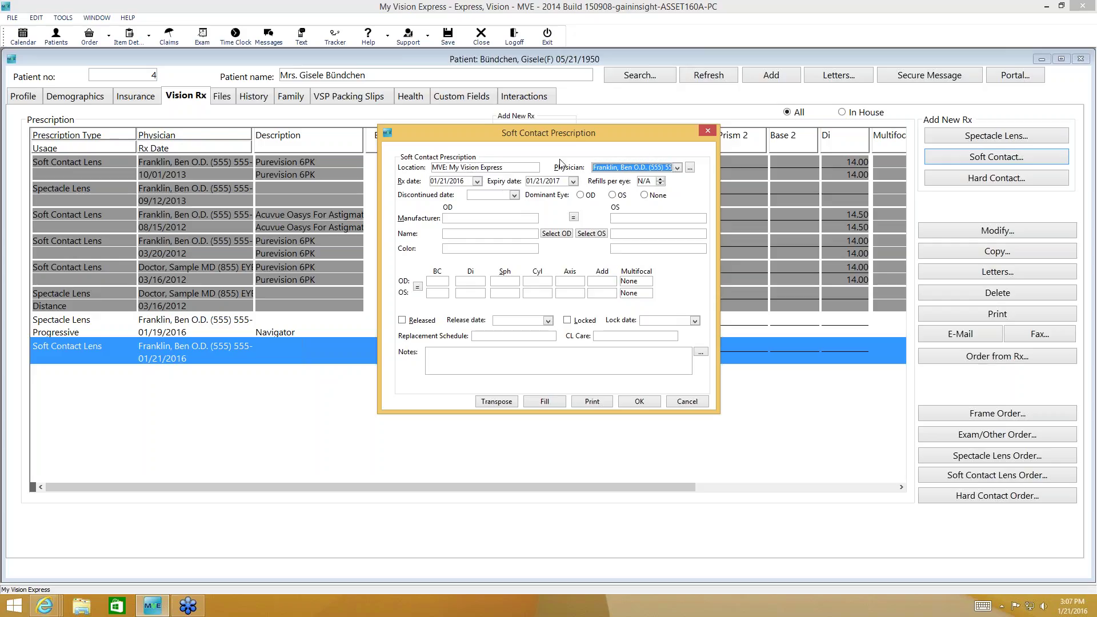
Step: Check the Rx and expiry dates, set Dominant Eye to None, and bring up right-eye (OD) inventory
click(464, 185)
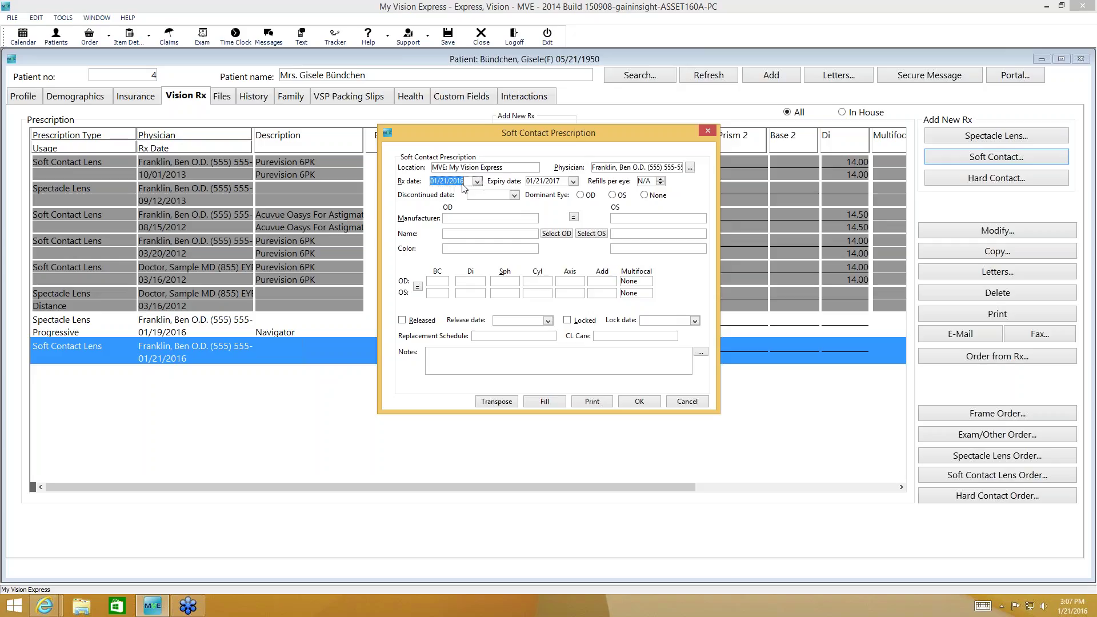
click(551, 181)
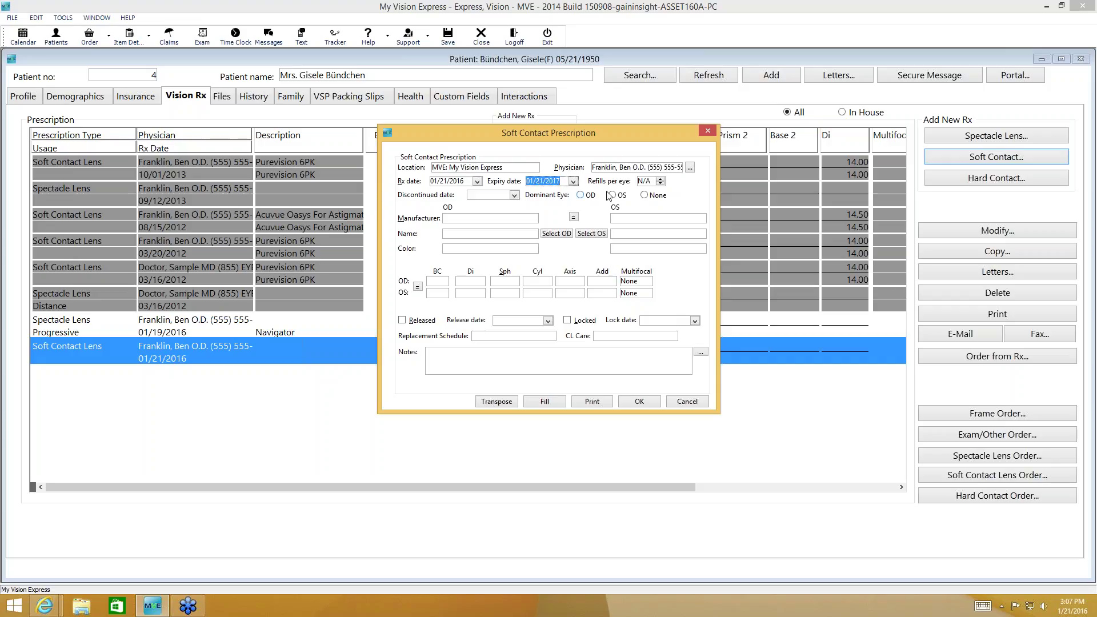
click(646, 195)
click(549, 235)
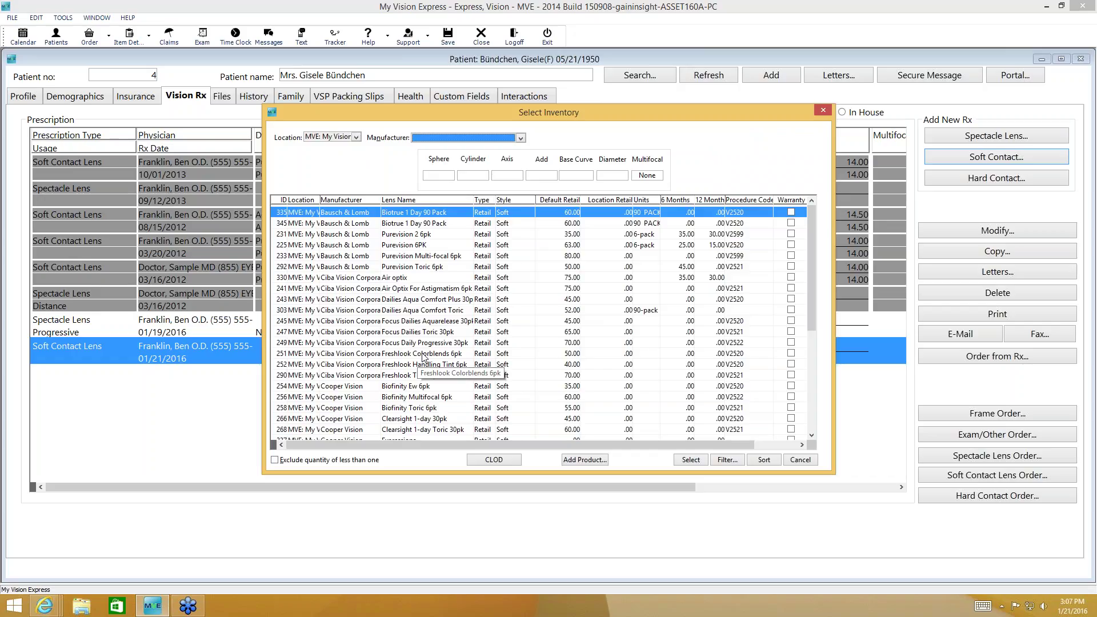
Step: Filter the lens inventory to -2.00 sphere and try the Vistakon, then Alcon, manufacturer filters
click(439, 175)
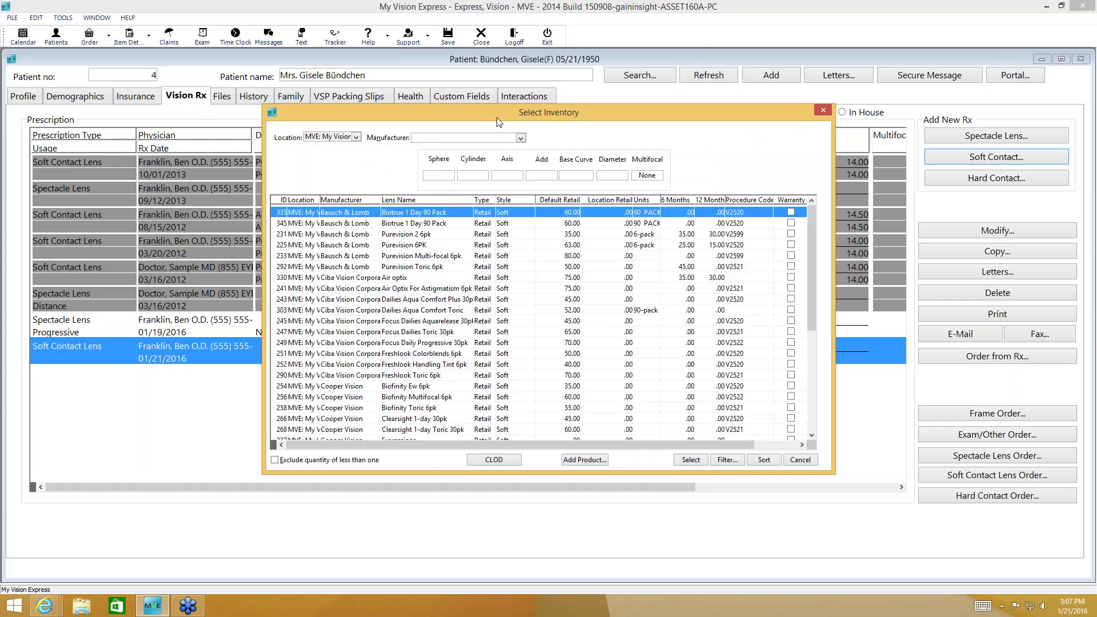
click(440, 177)
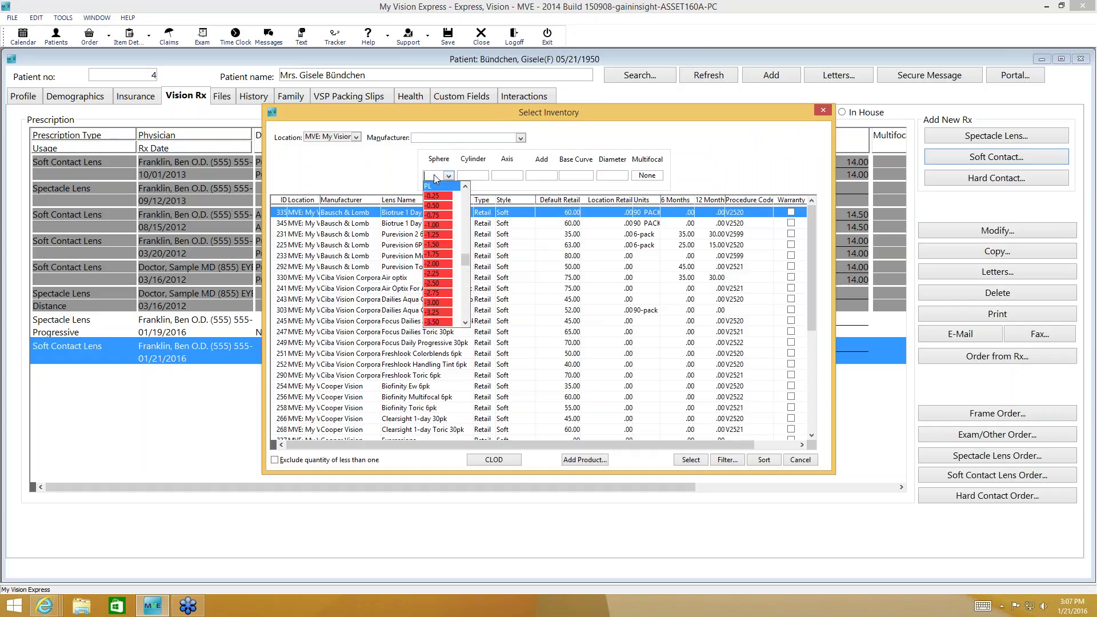
text(-2)
key(Return)
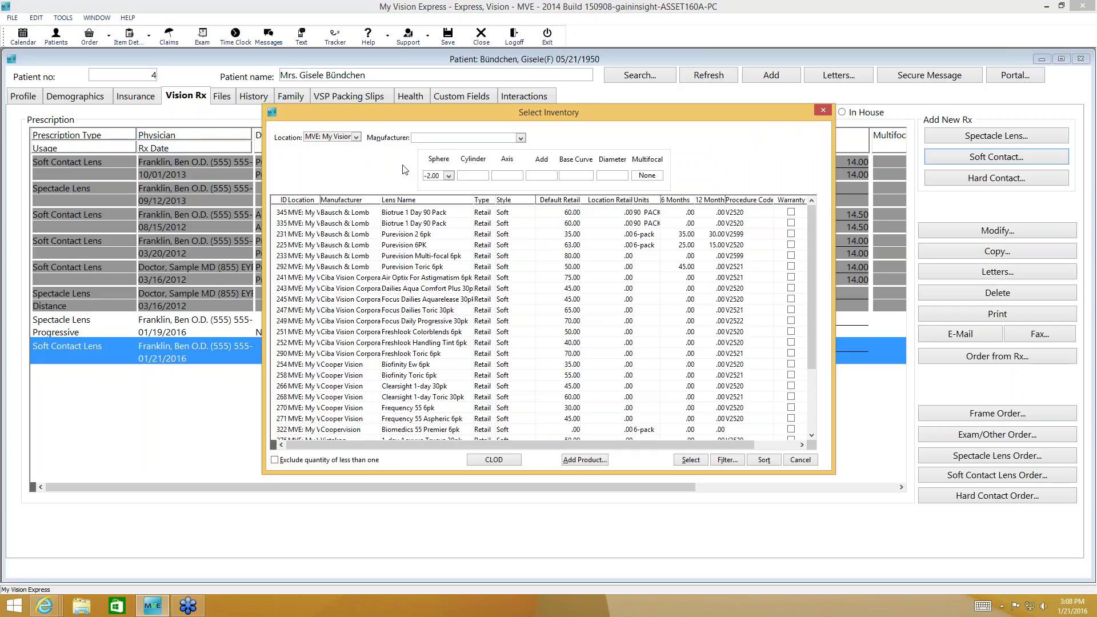
click(512, 140)
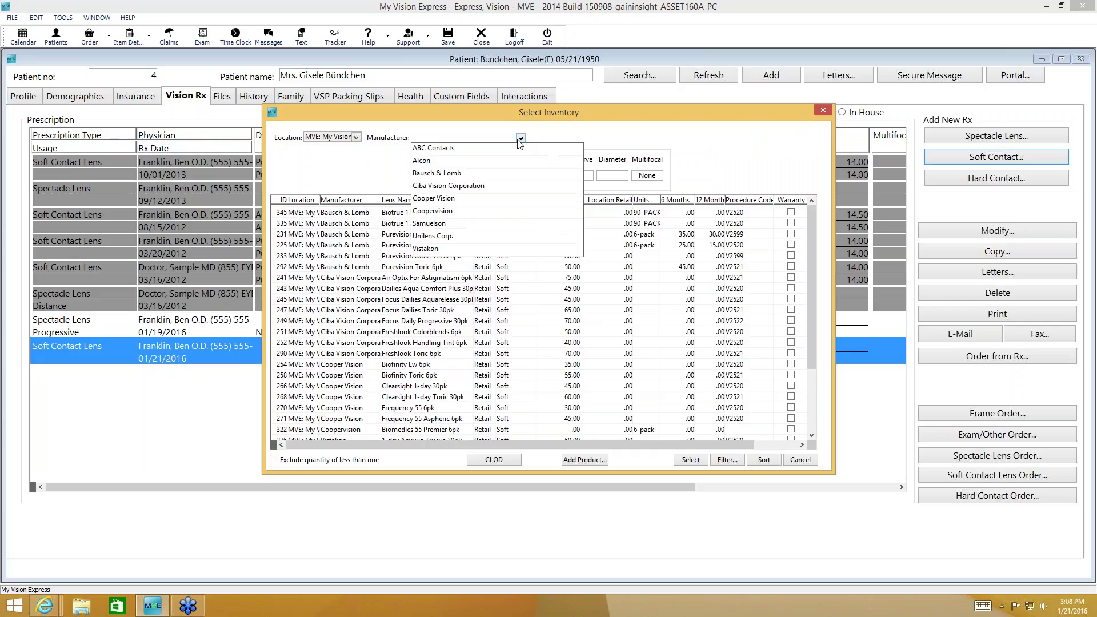
click(438, 250)
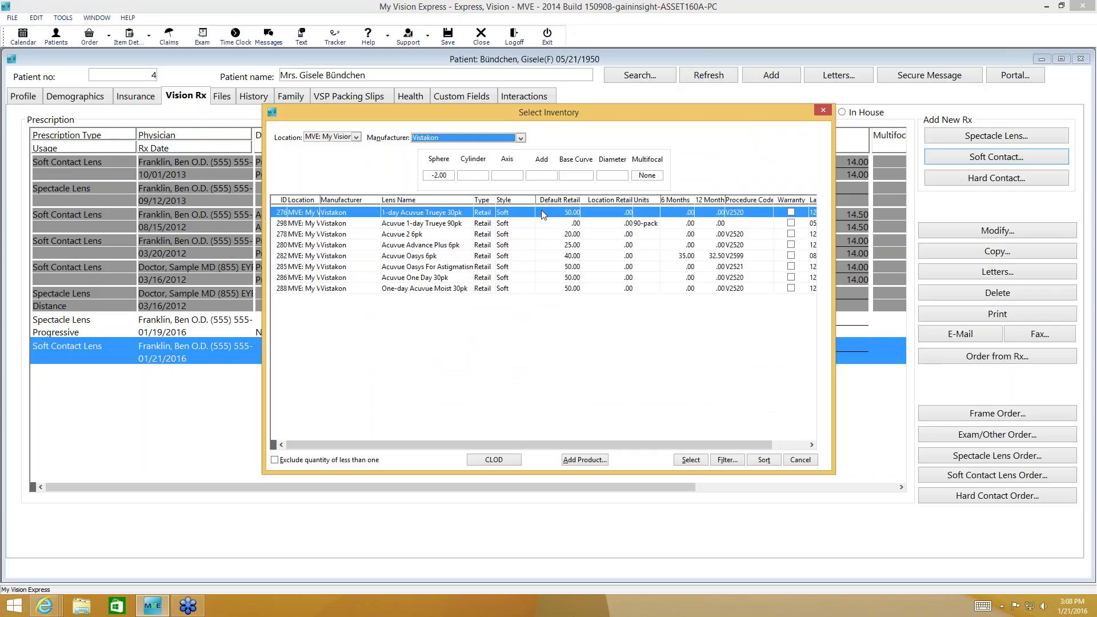
click(521, 138)
click(435, 160)
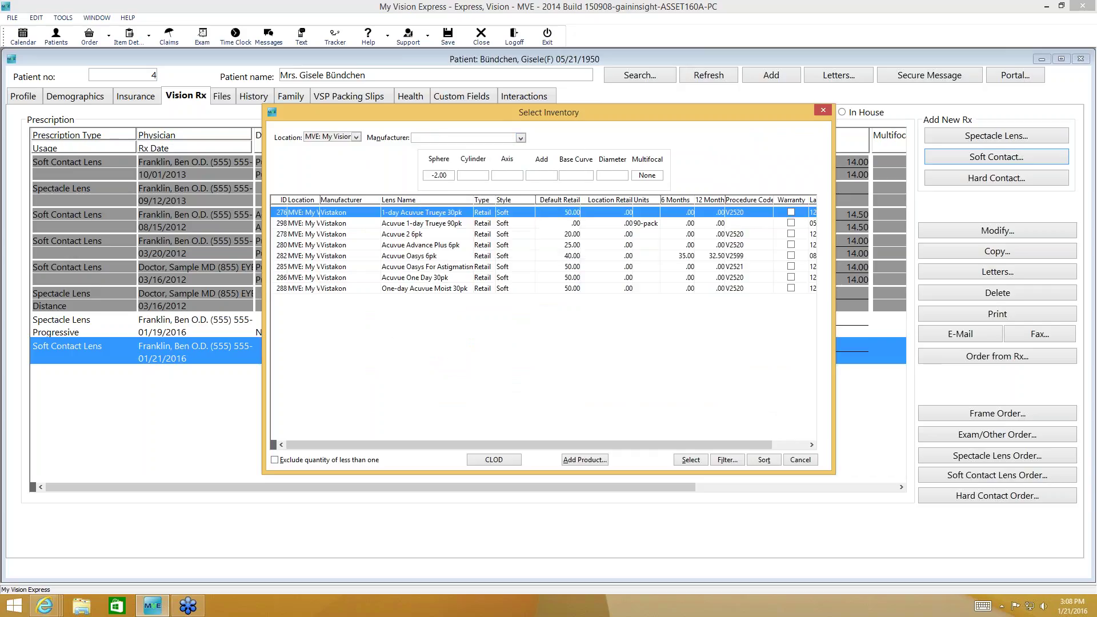
Step: Clear the sphere filter, show only Bausch & Lomb lenses, and view Purevision 6PK configurations
click(448, 175)
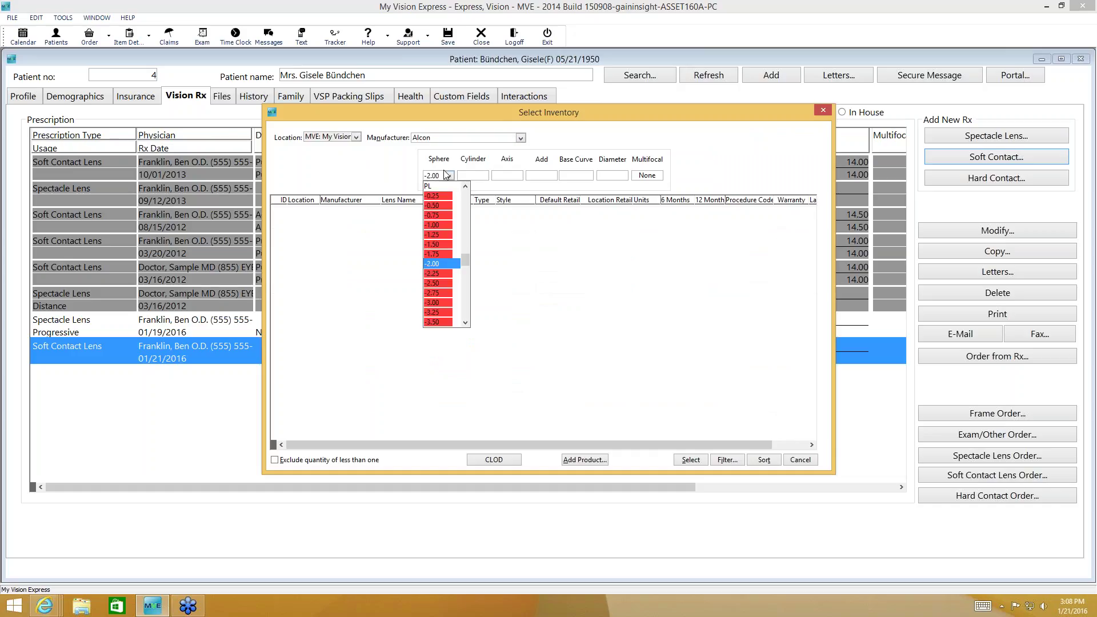
drag(446, 175, 420, 176)
text(0)
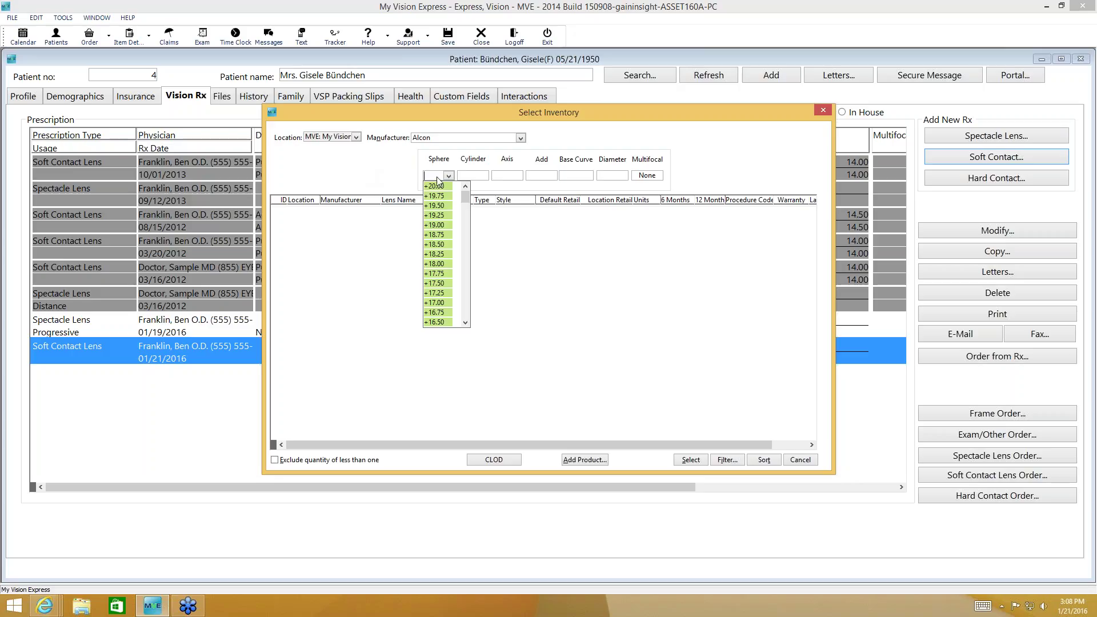
click(450, 139)
click(449, 141)
click(443, 174)
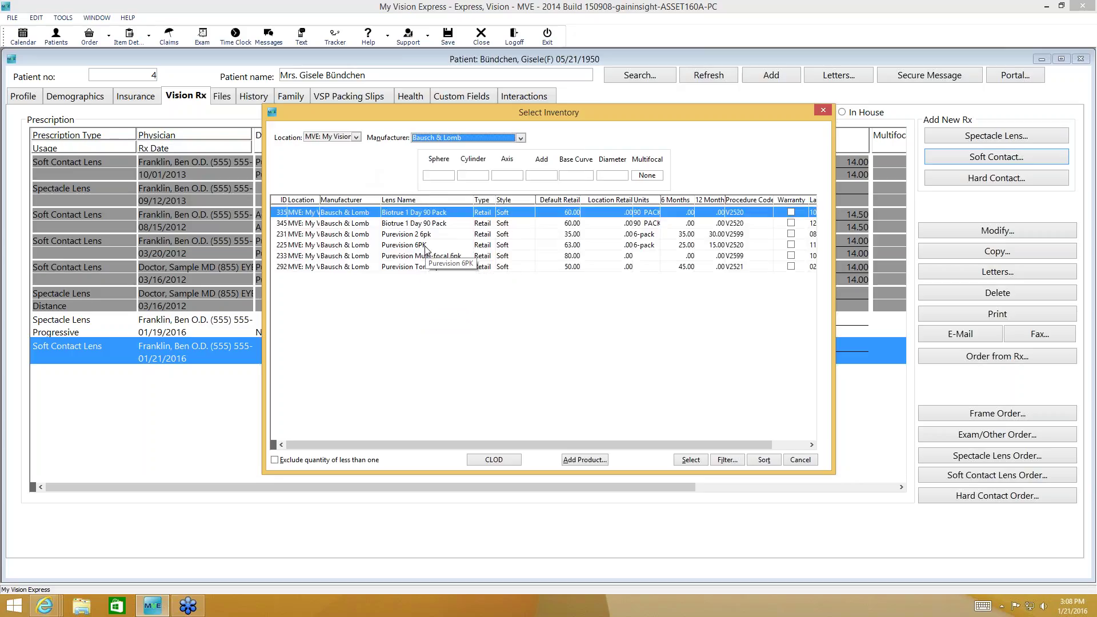
click(425, 245)
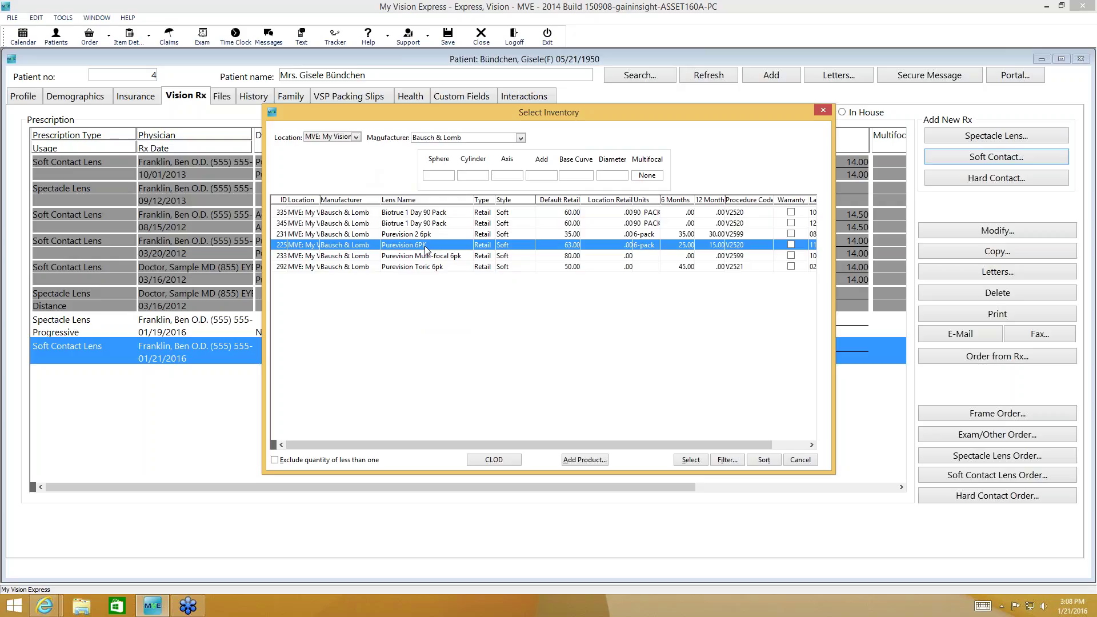
double_click(426, 245)
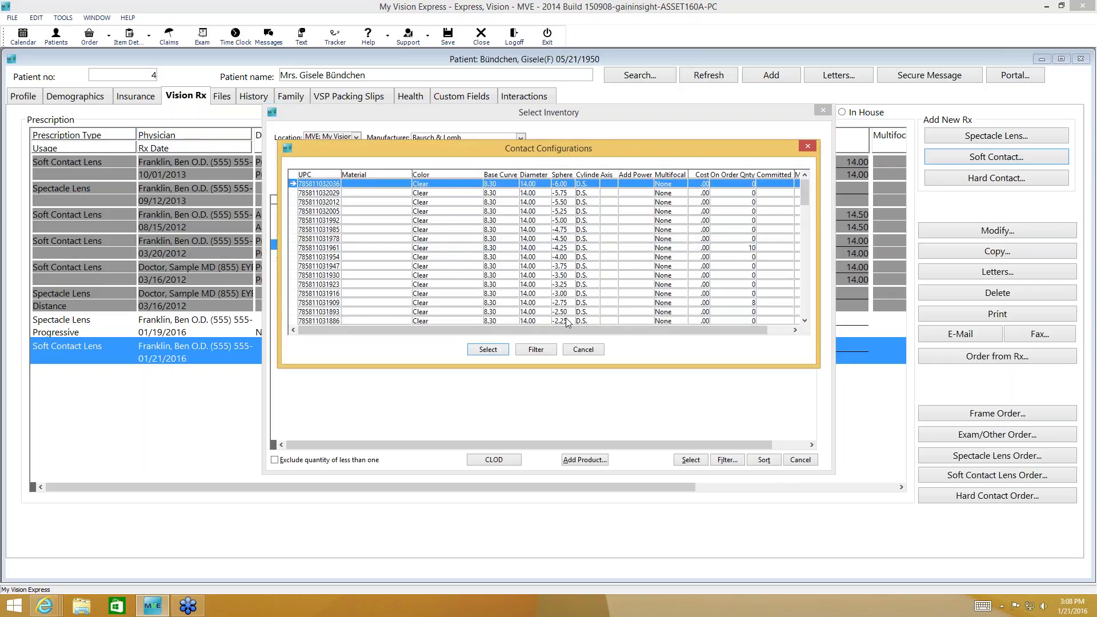
Step: Close the unfiltered configurations and filter the inventory to -2.00 sphere
click(807, 147)
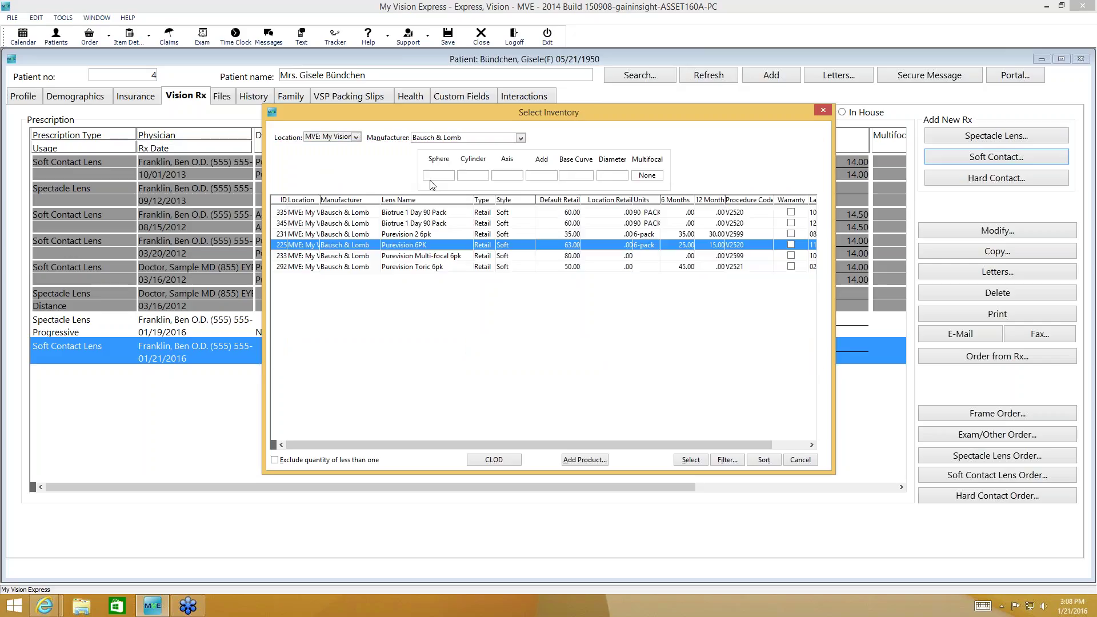
click(433, 177)
text(-1.)
key(BackSpace)
key(BackSpace)
key(BackSpace)
text(2.0)
key(Return)
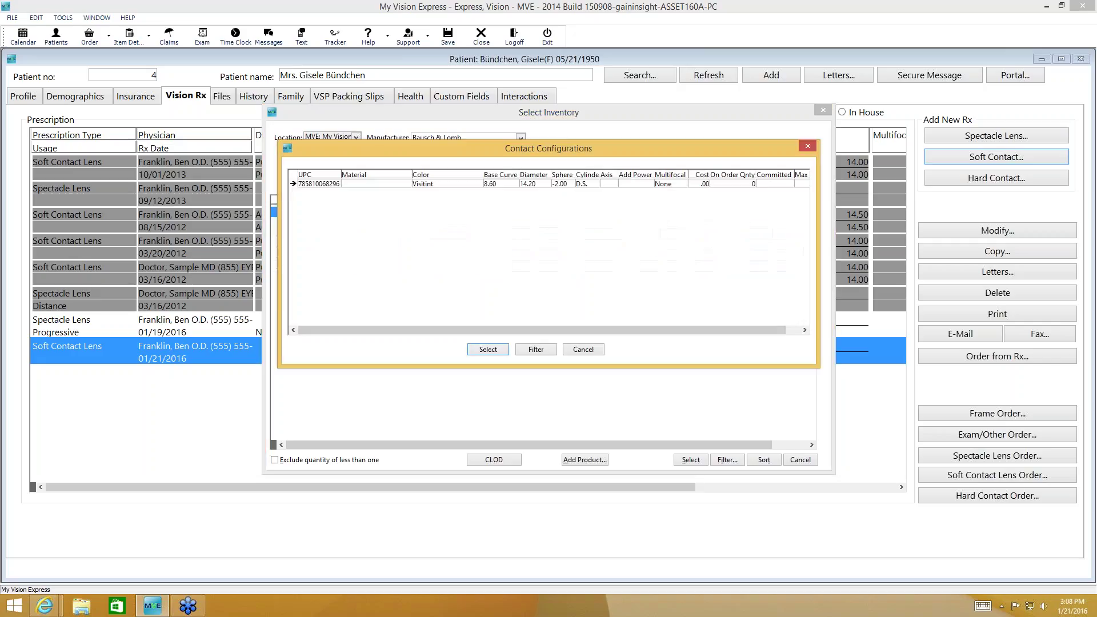
Step: Fill the right eye with the in-stock Purevision 6PK -2.00, 8.60 base curve configuration
click(585, 350)
double_click(434, 245)
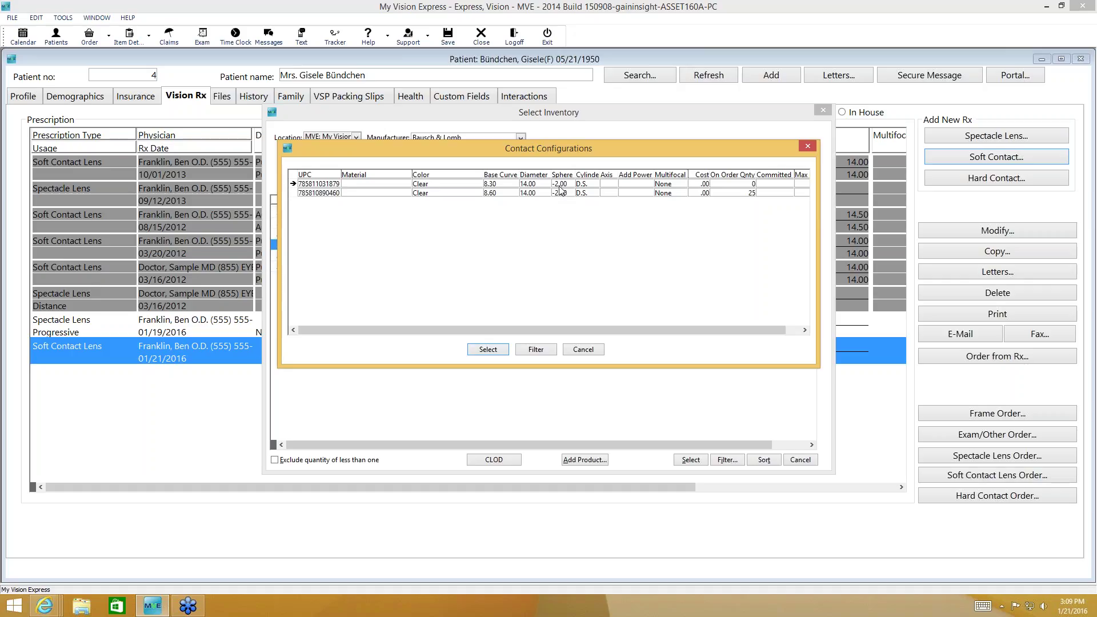
click(558, 193)
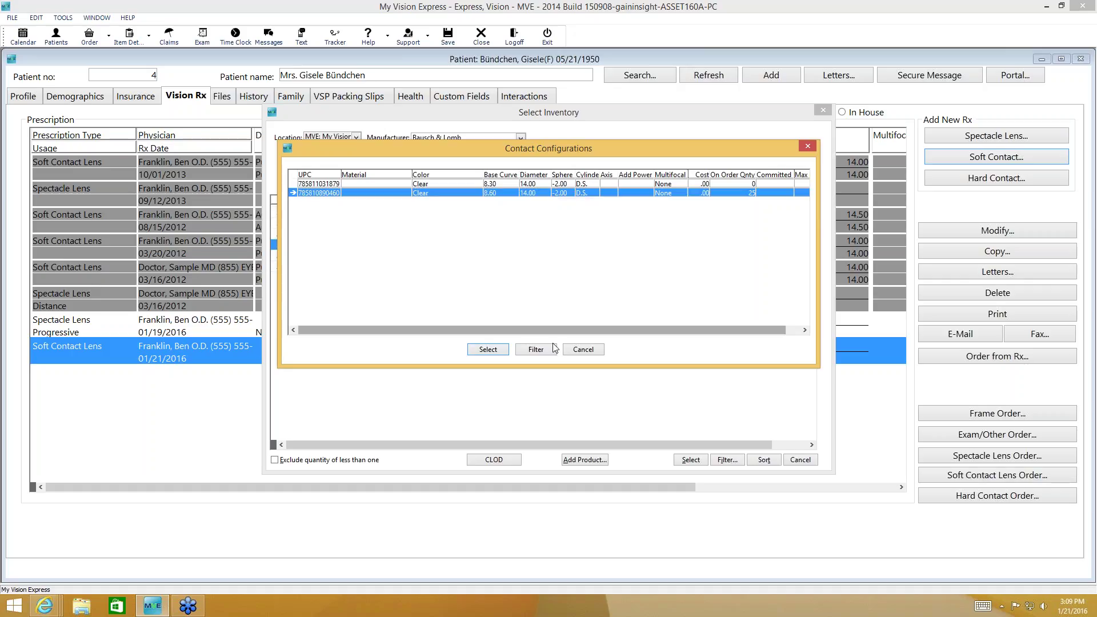
click(486, 350)
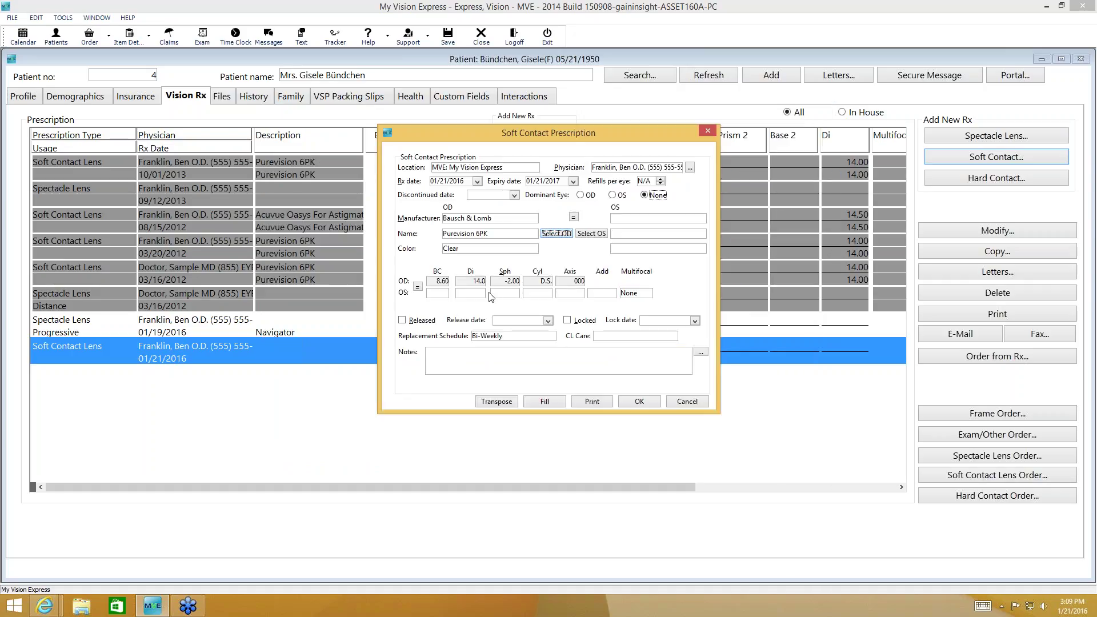
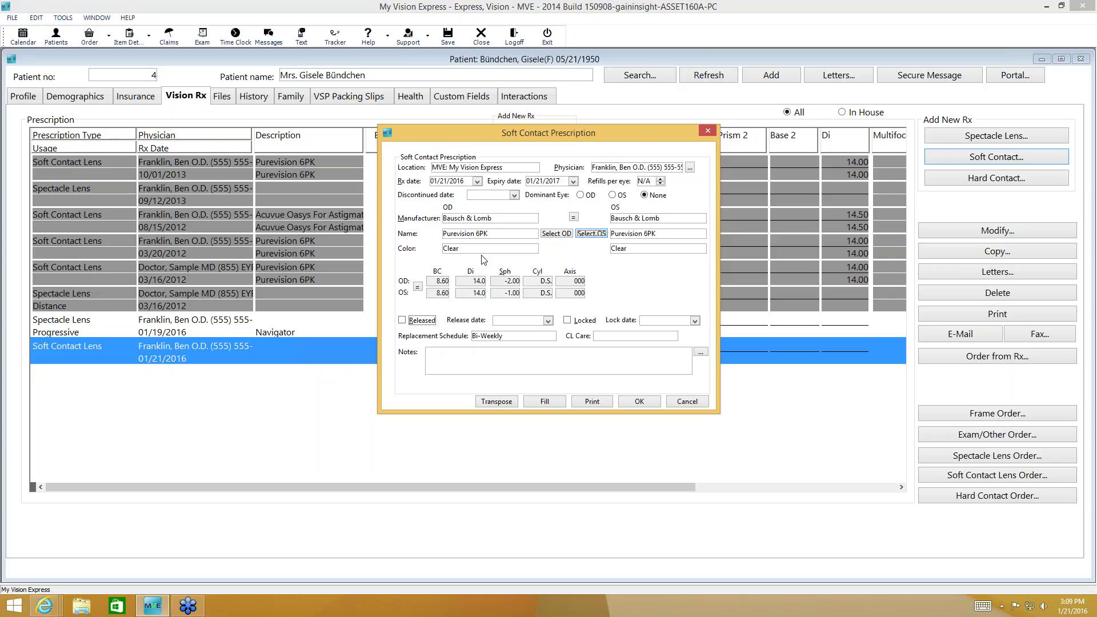
Step: Set the replacement schedule to Bi-Weekly after briefly trying Monthly
click(511, 337)
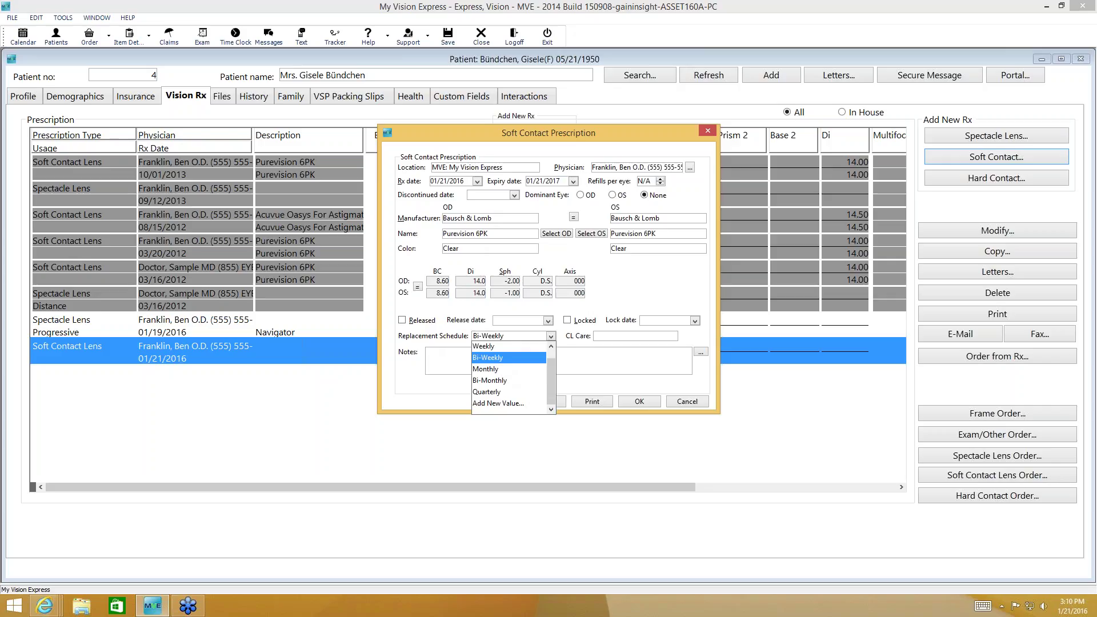
click(505, 369)
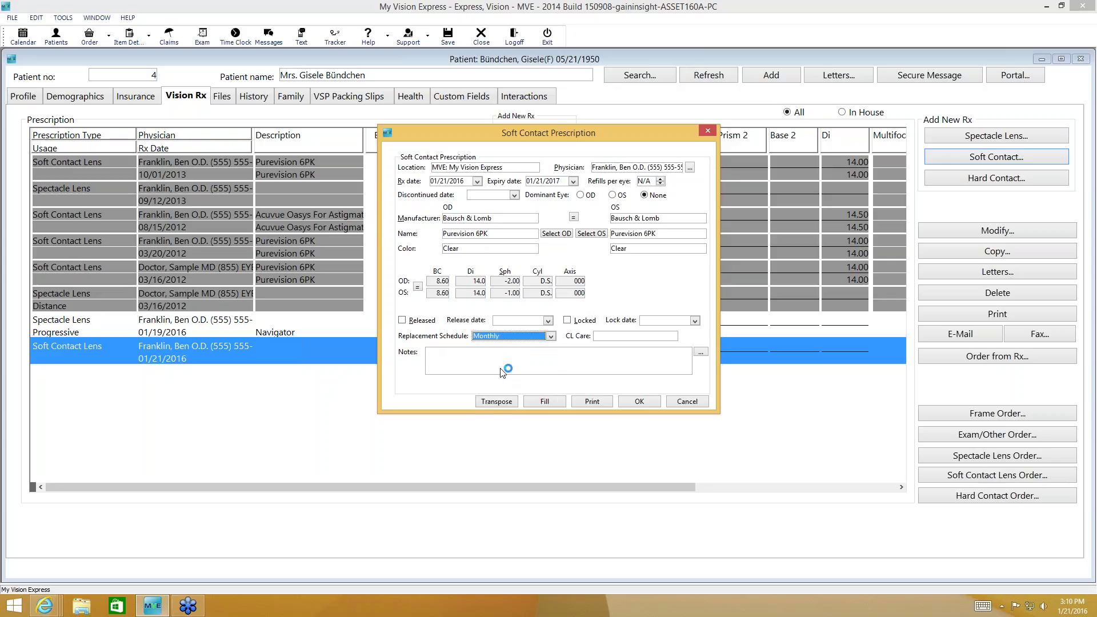
click(551, 336)
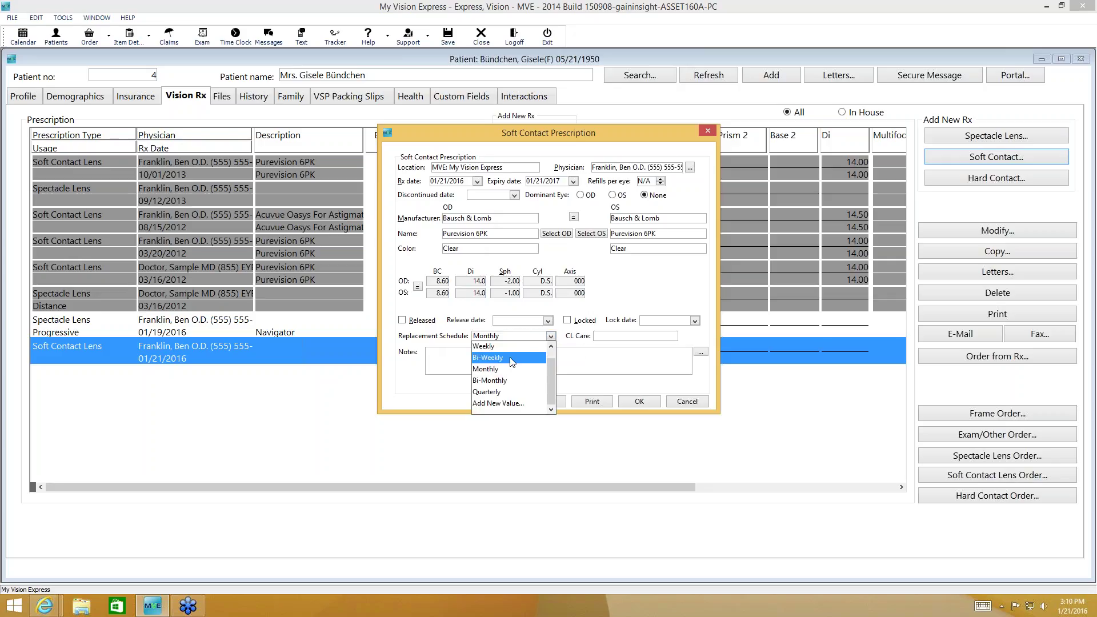
click(512, 358)
Step: Choose Clear Care as the CL Care solution and save the Purevision 6PK prescription
click(611, 336)
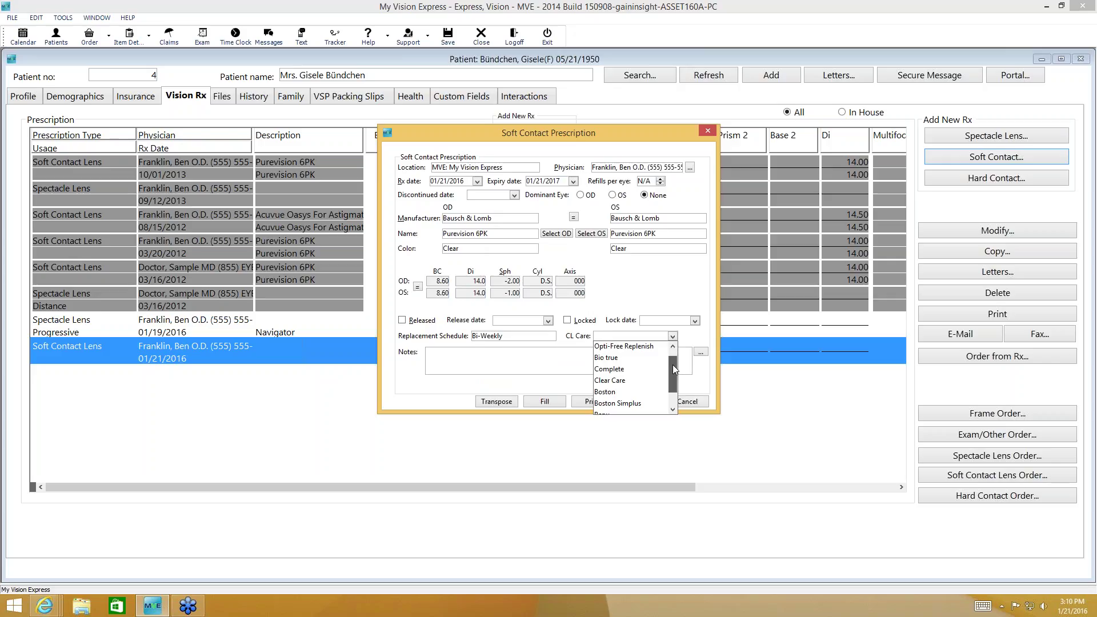
drag(673, 364, 670, 388)
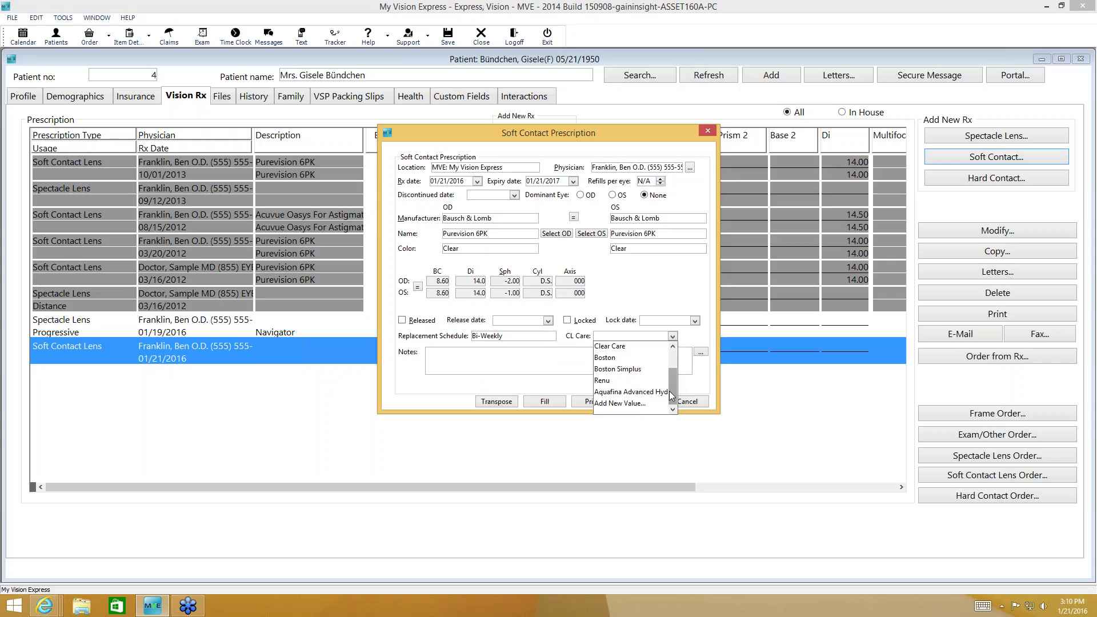
click(617, 403)
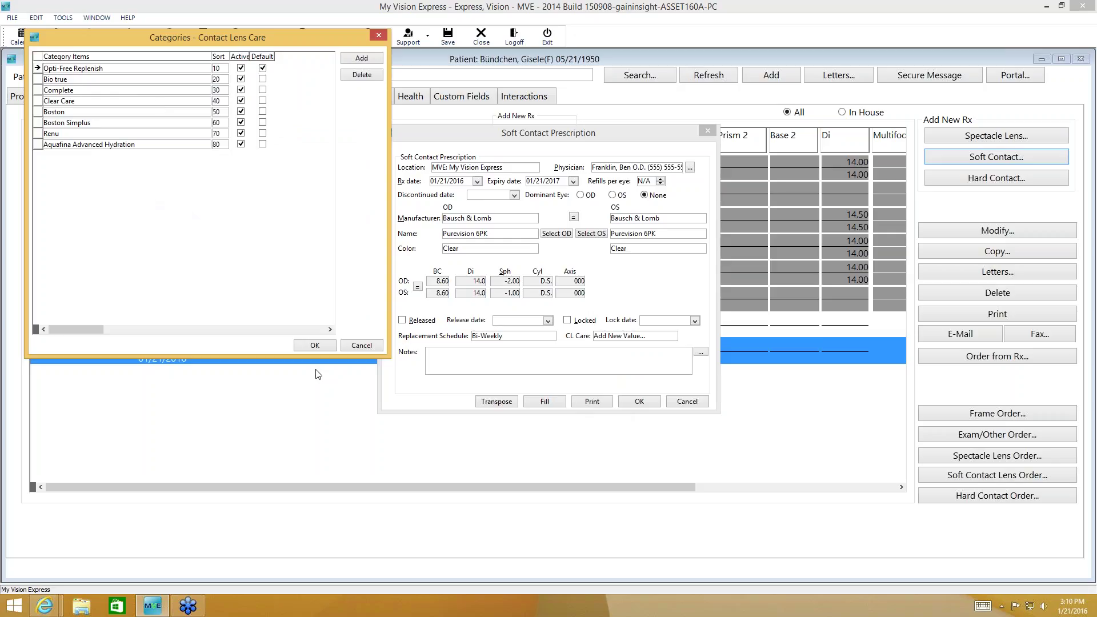
click(351, 345)
click(594, 342)
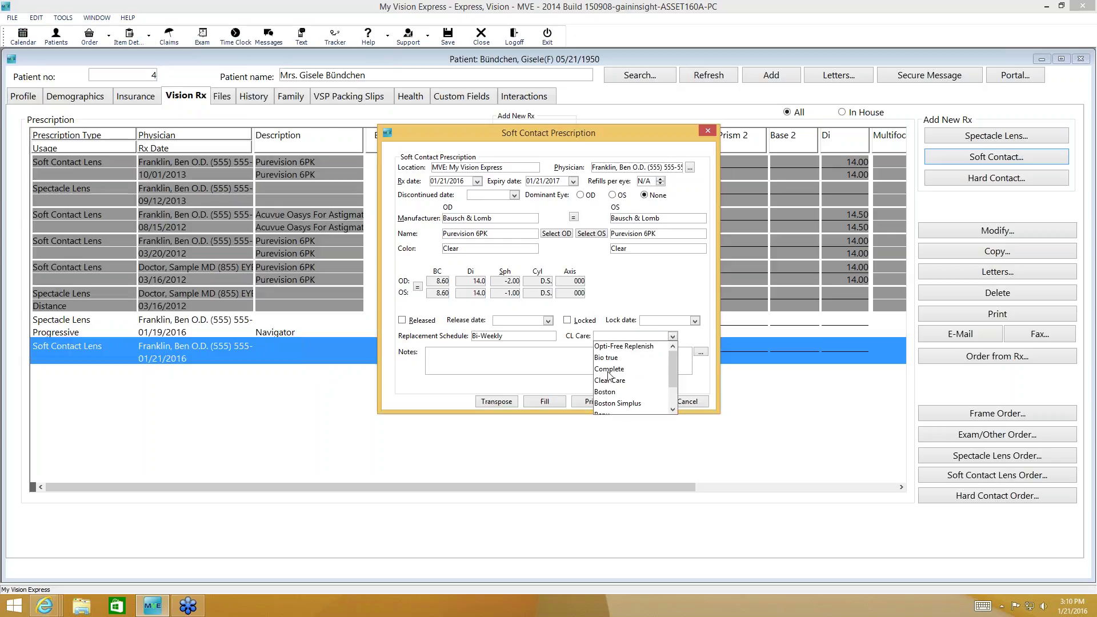
click(612, 378)
click(581, 358)
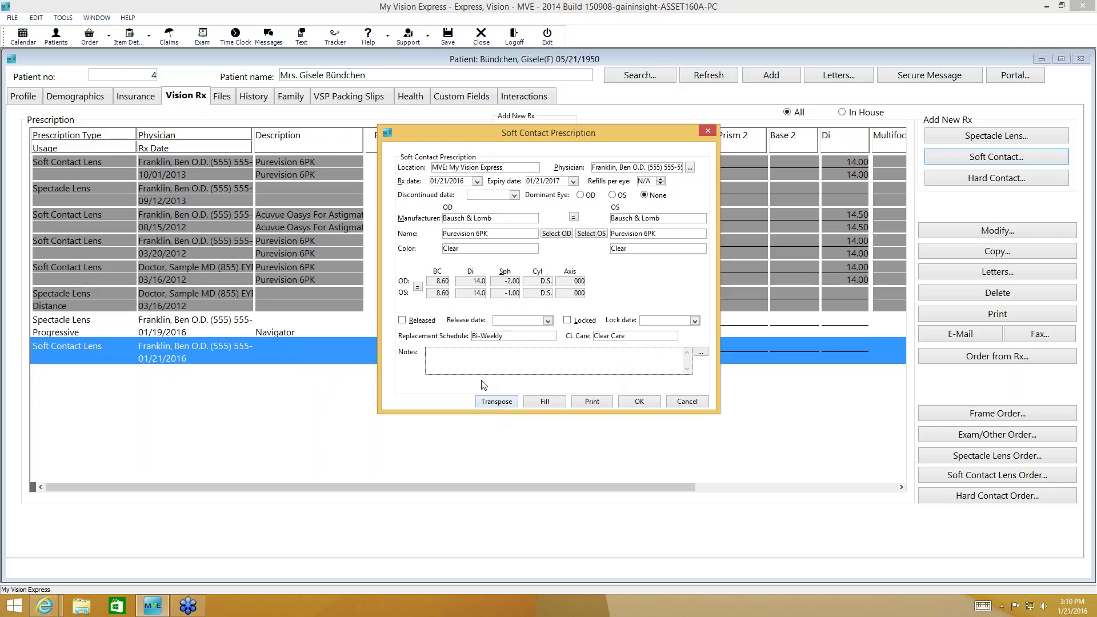
click(636, 401)
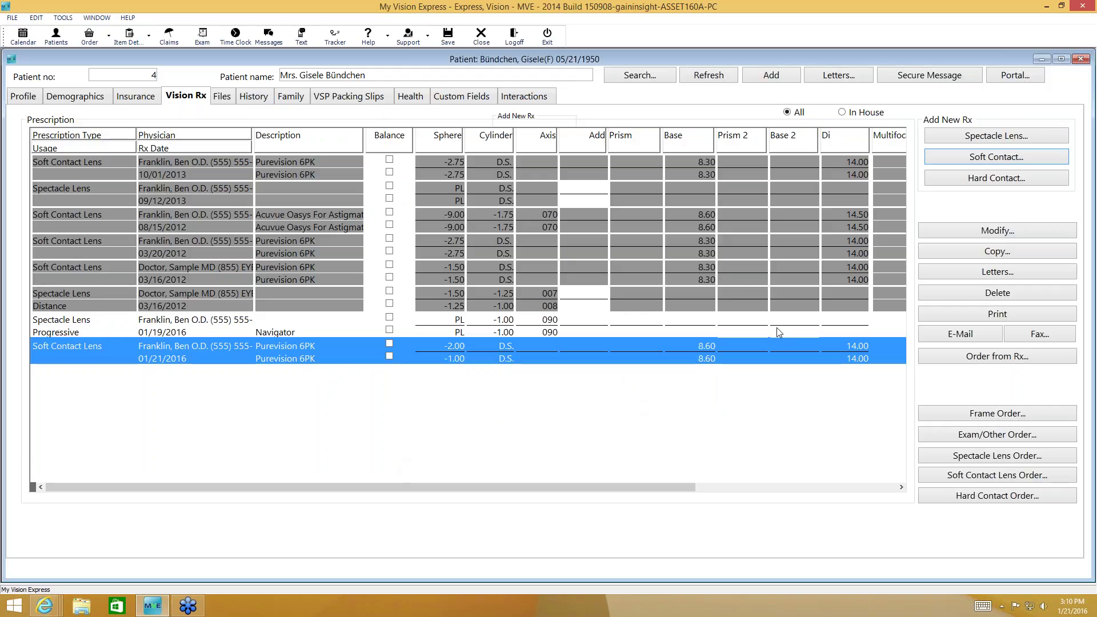
click(951, 187)
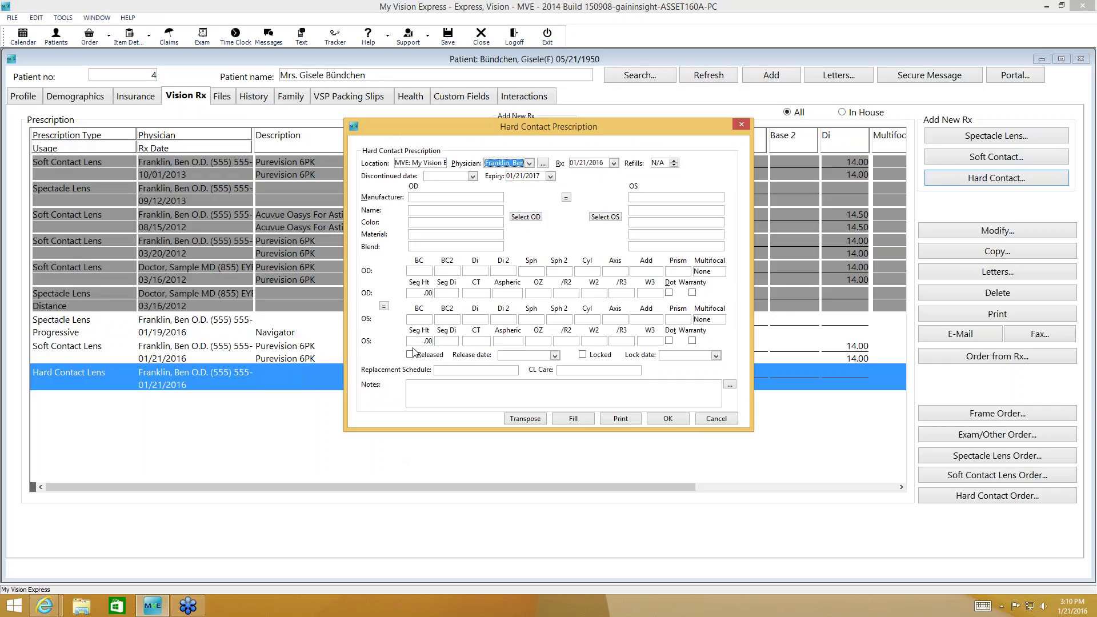
click(537, 219)
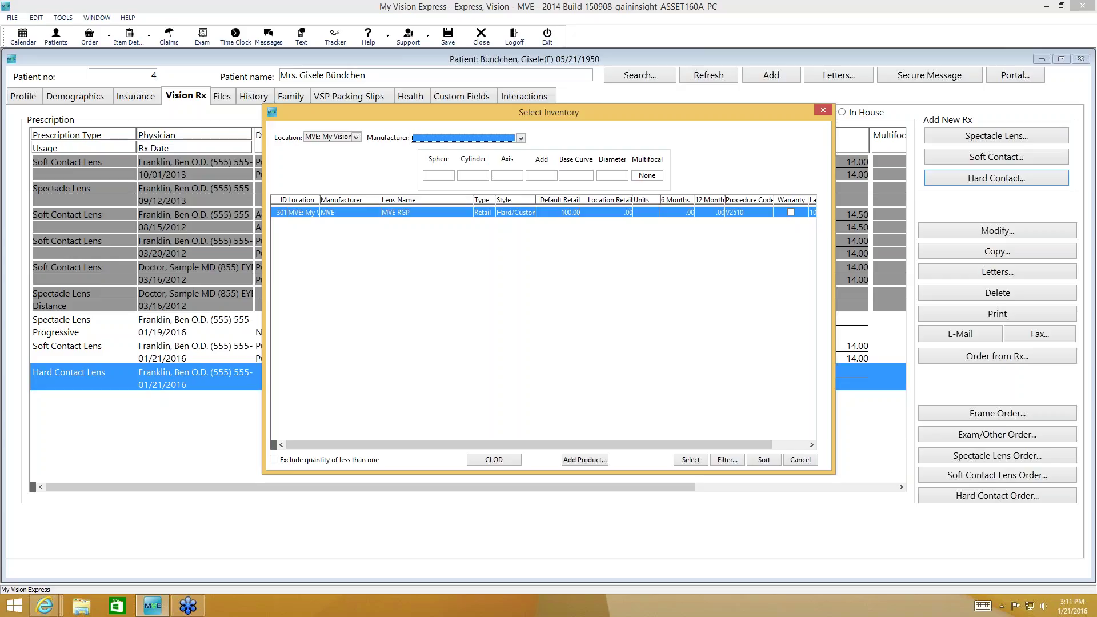
double_click(537, 217)
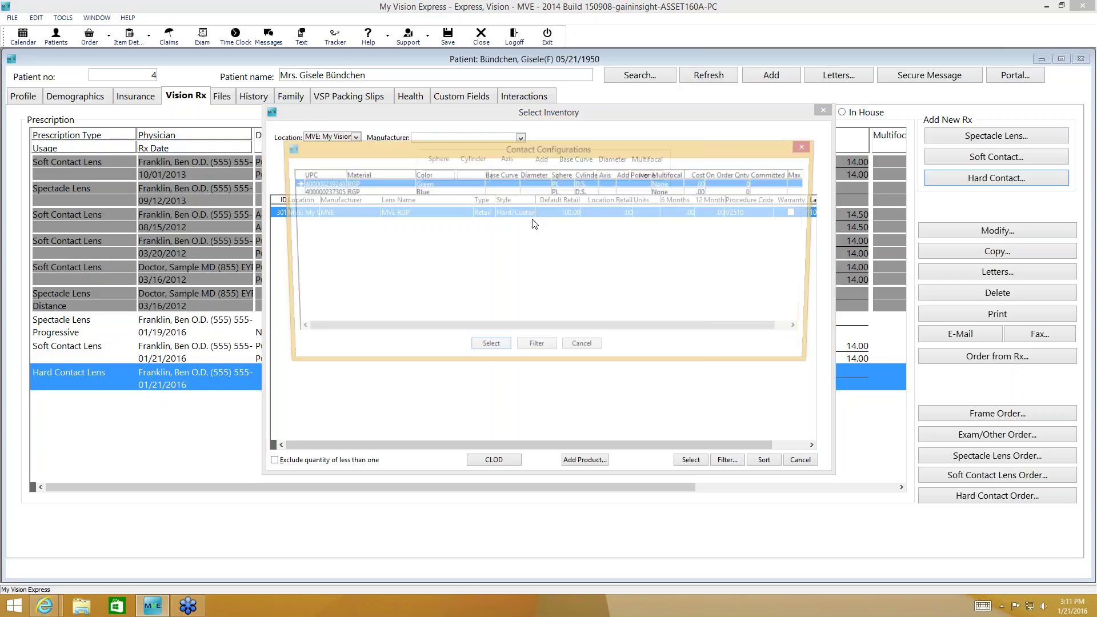
double_click(537, 192)
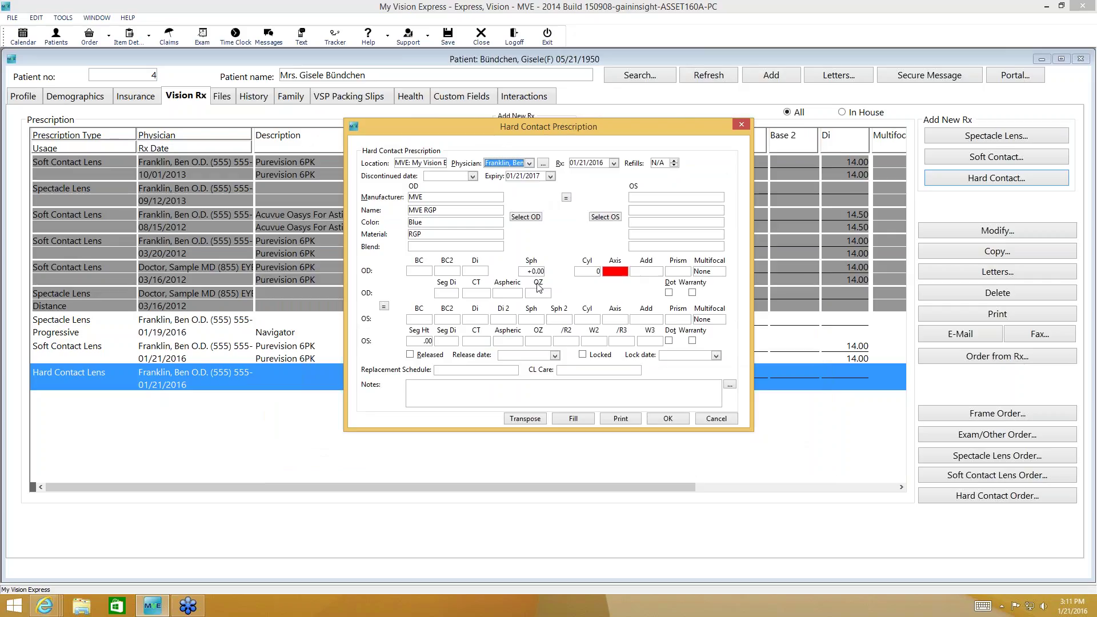
click(607, 272)
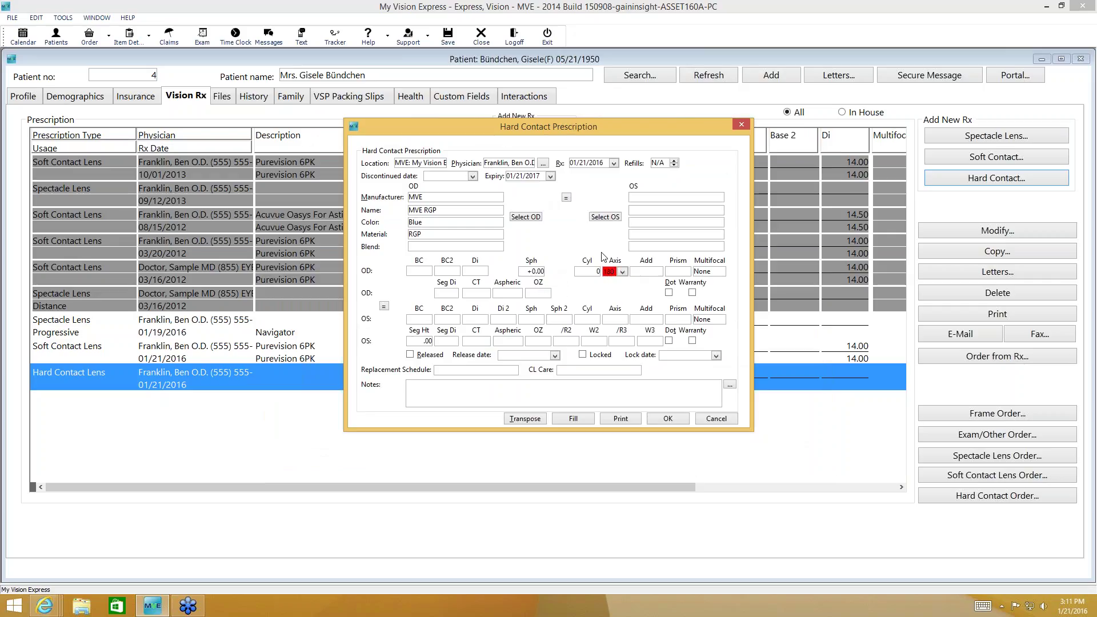
text(180)
click(669, 293)
click(668, 293)
click(693, 293)
click(668, 293)
click(669, 292)
click(693, 293)
Step: Discard the hard contact Rx, review the spectacle and soft contact rows, then switch to the slide
click(715, 419)
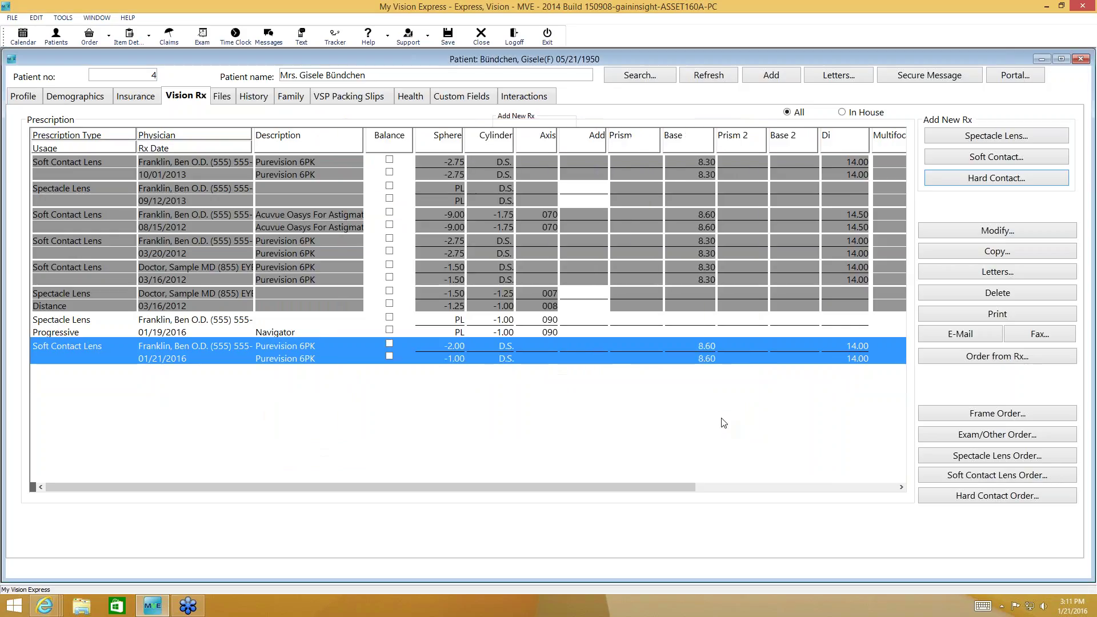
click(313, 329)
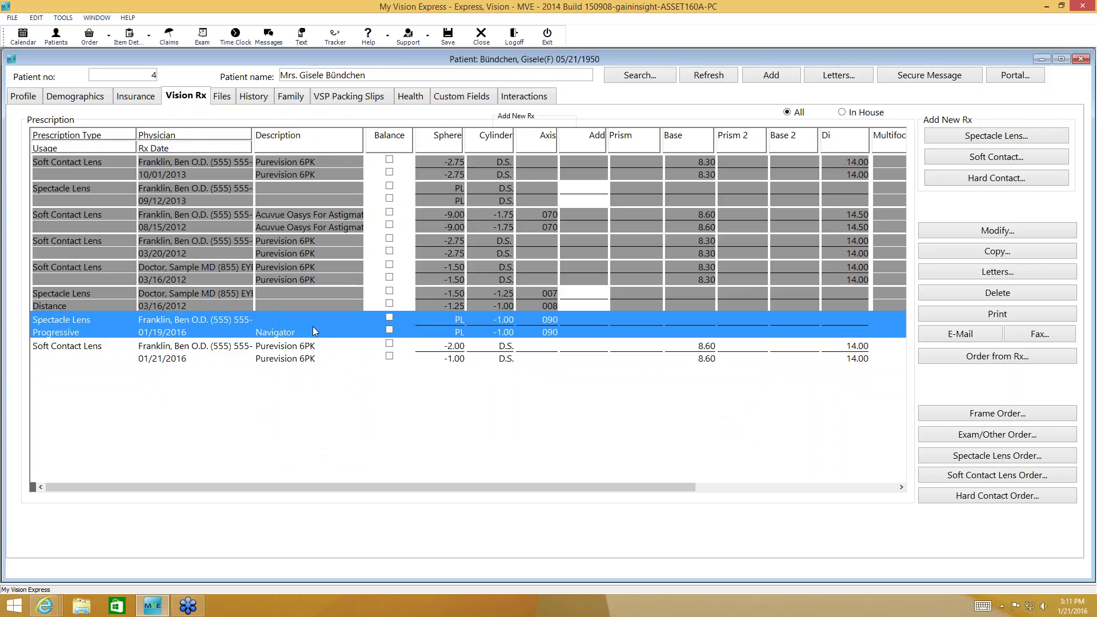
click(312, 362)
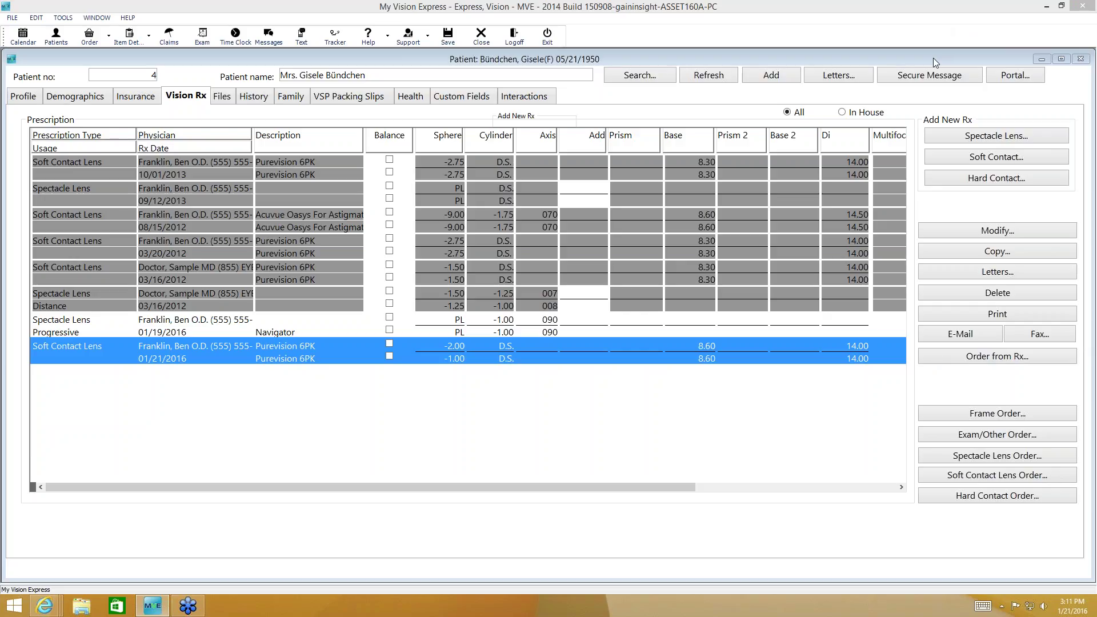
key(alt+Tab)
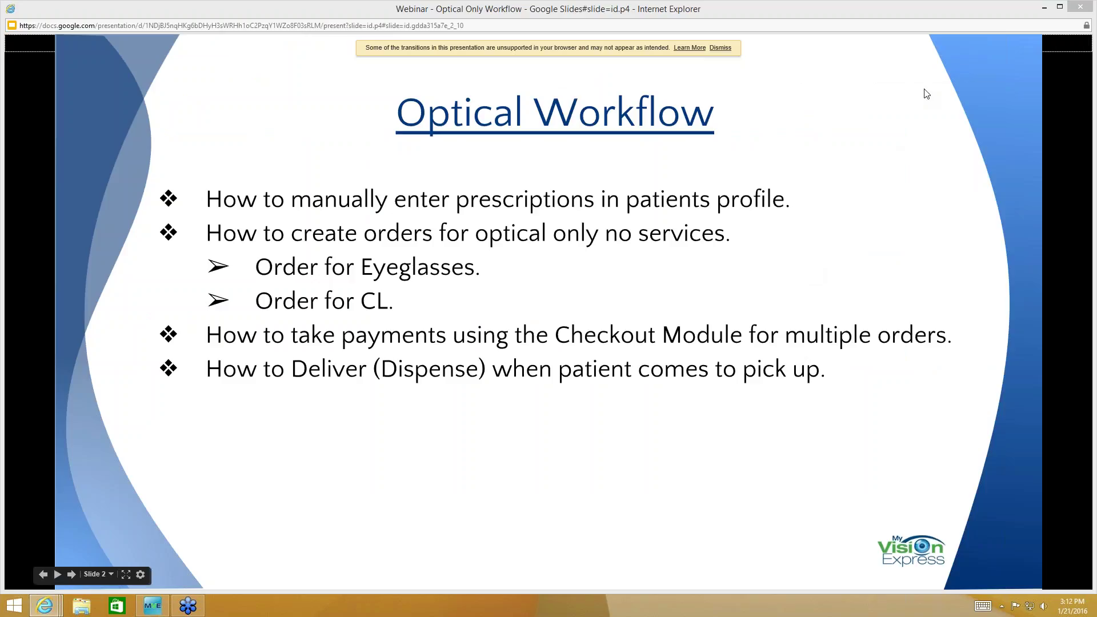
Step: Switch from the Optical Workflow slide back to the Vision Rx prescription list
key(alt+Tab)
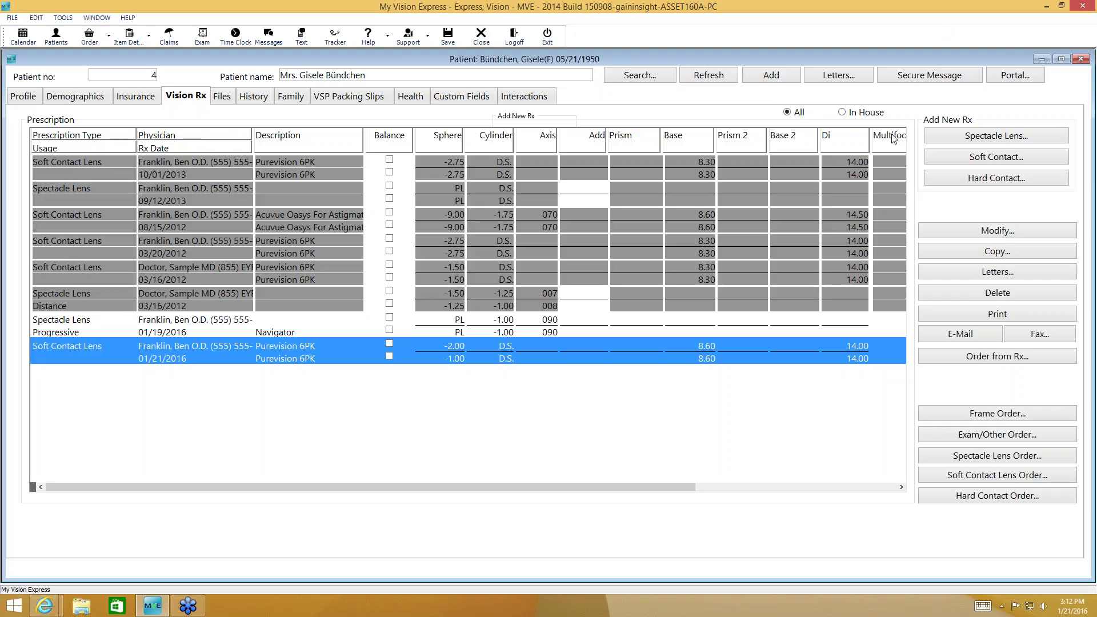
Step: Select the Spectacle Lens / Progressive 01/19/2016 row in the Vision Rx grid
click(313, 329)
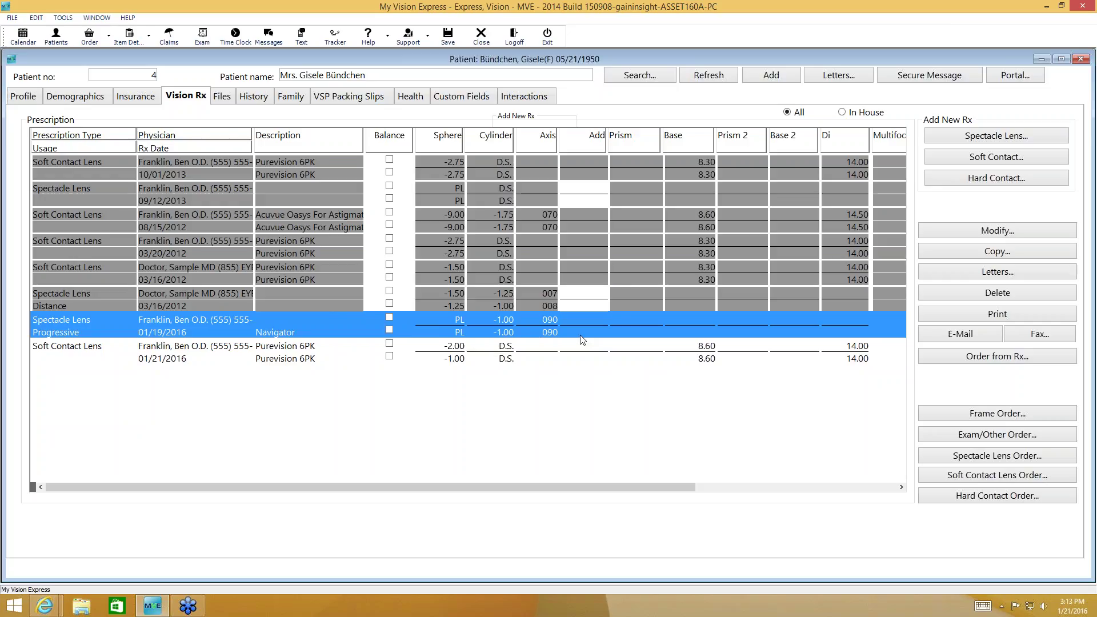
Step: Modify the 01/19/2016 progressive Rx to an Add of +1.00 and save it
click(987, 231)
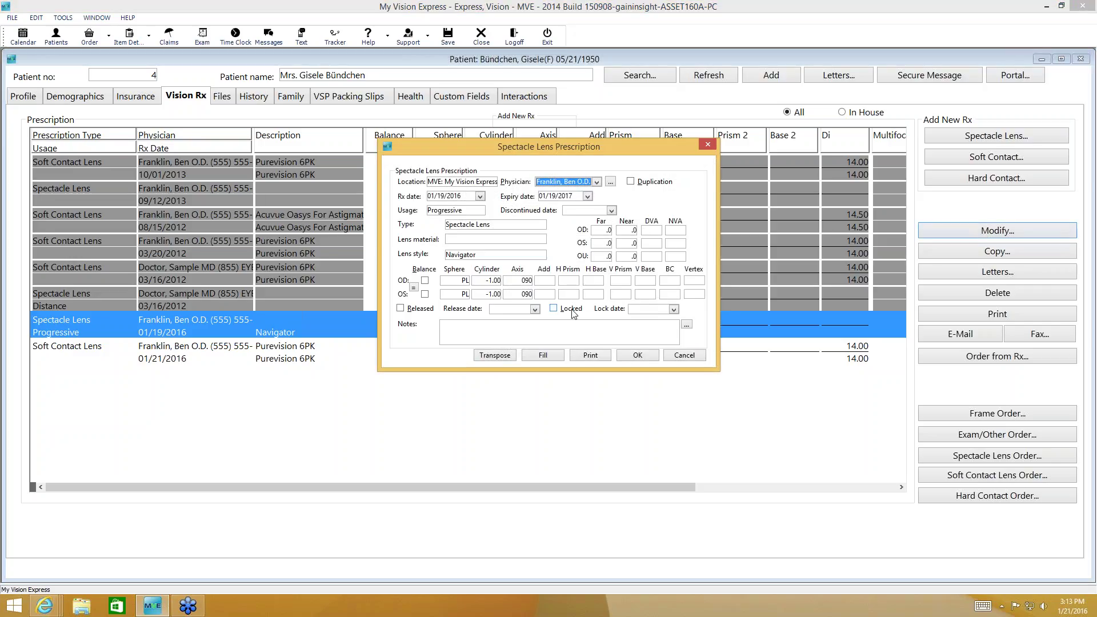
click(545, 281)
click(548, 280)
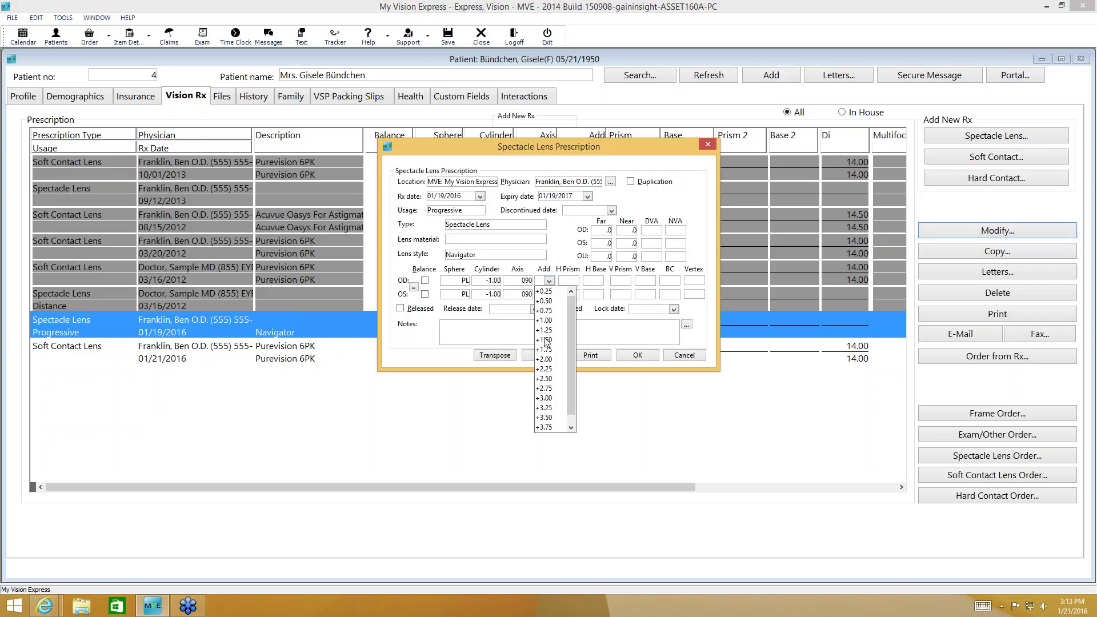
click(551, 323)
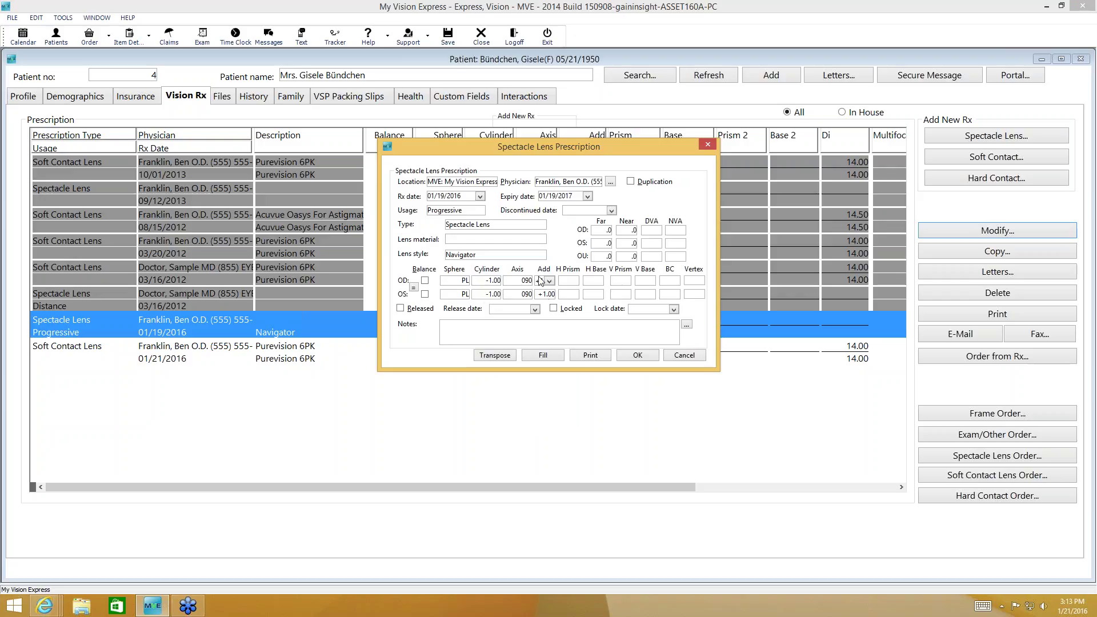
click(639, 355)
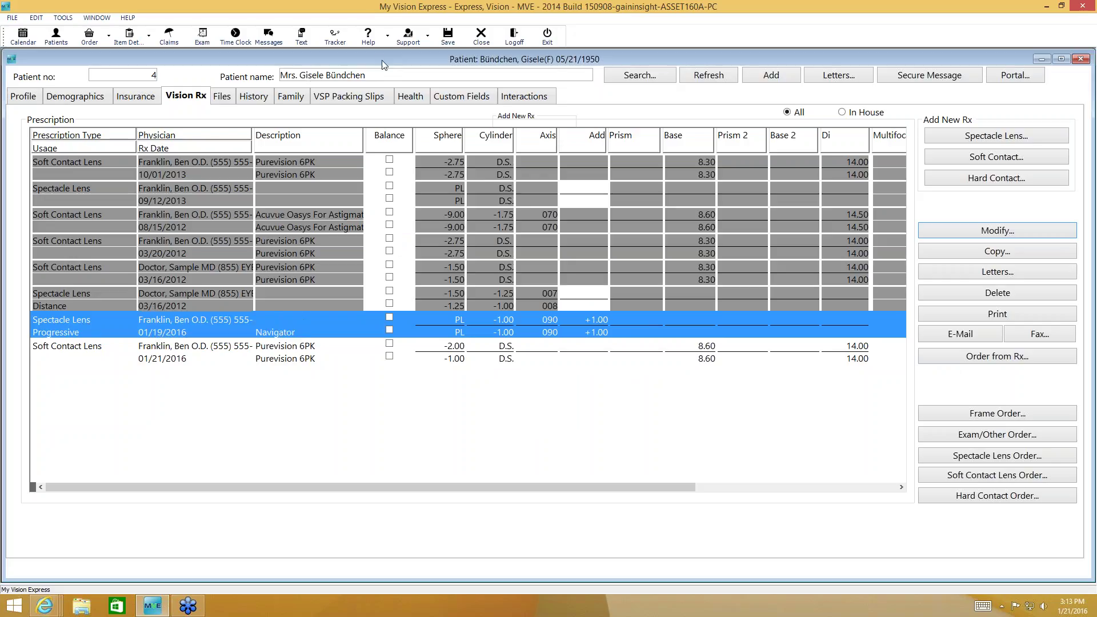
Step: Start a spectacle order and add the Luxottica Burberry BE1156 GUNMETAL frame at 265.00
click(1017, 358)
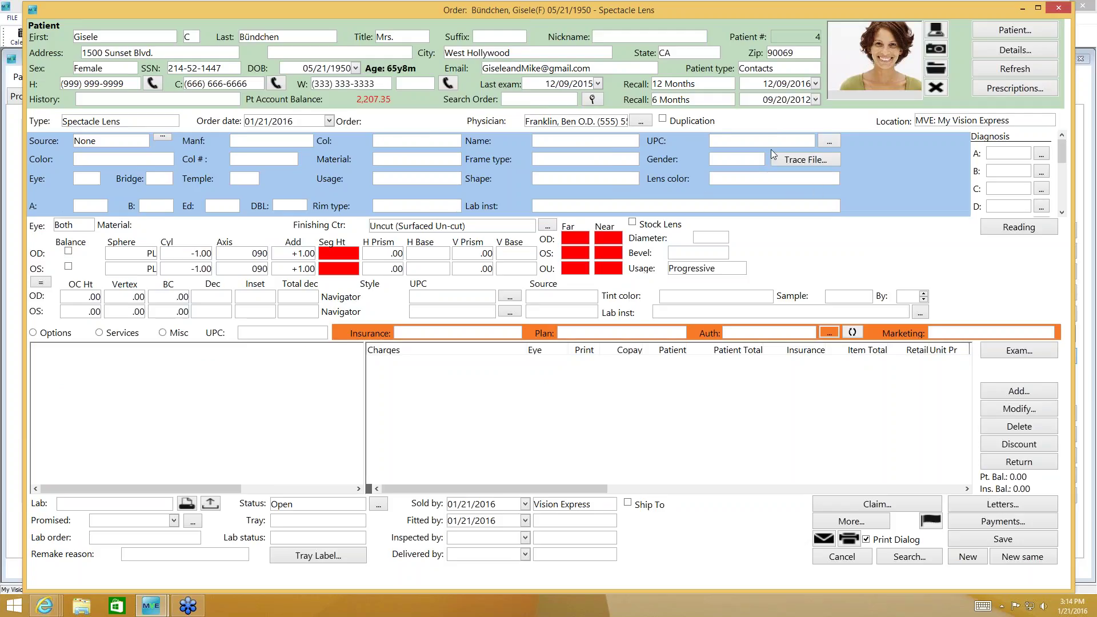
click(829, 141)
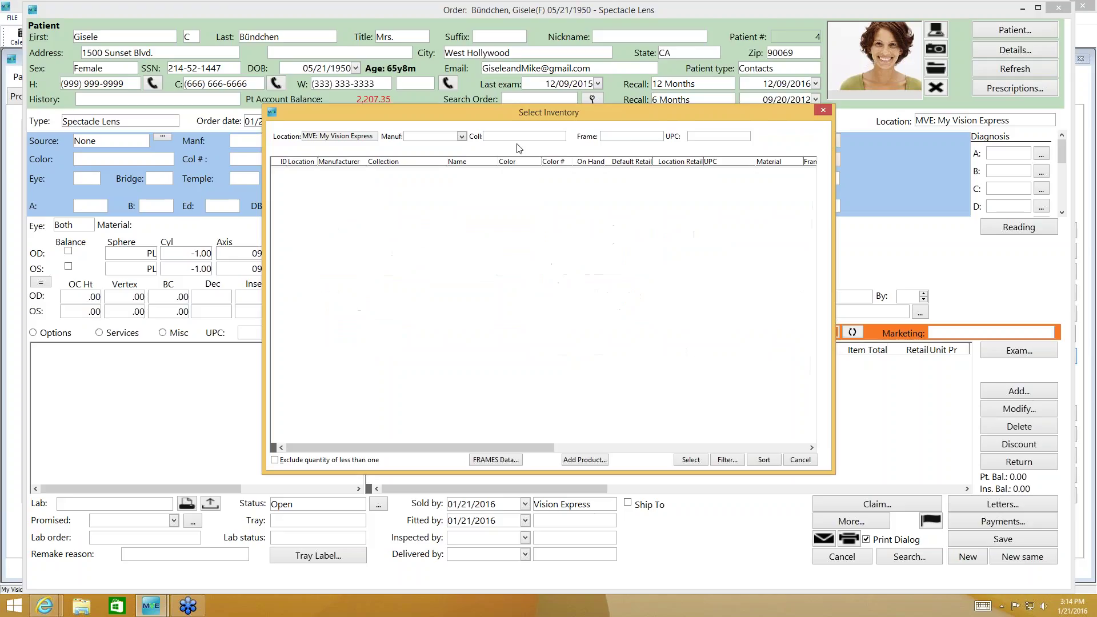
click(461, 136)
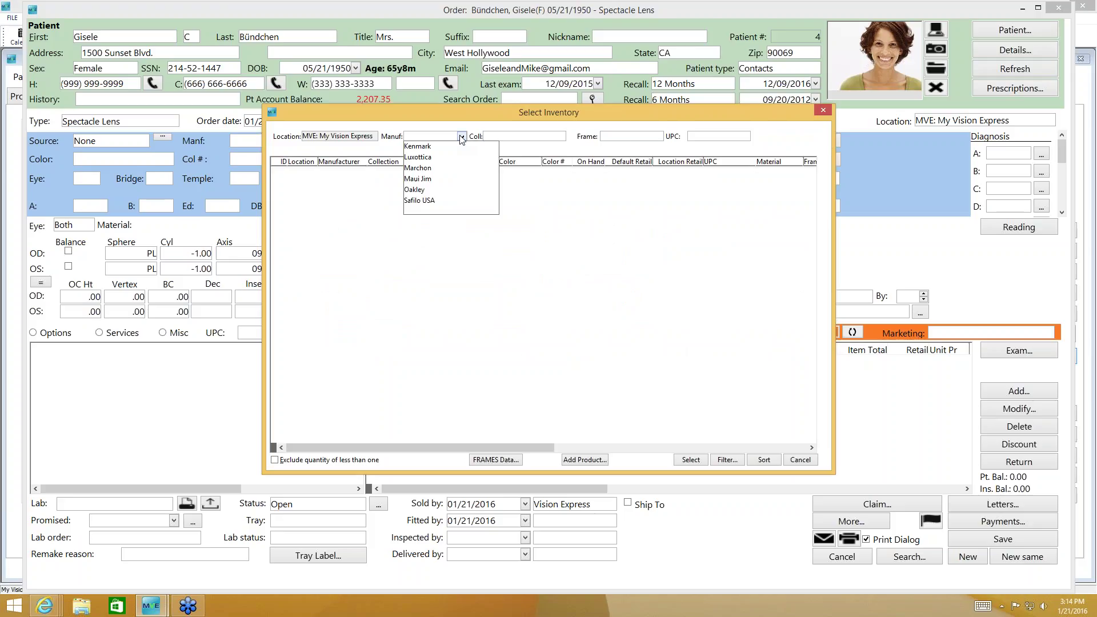
click(434, 157)
click(508, 137)
click(501, 150)
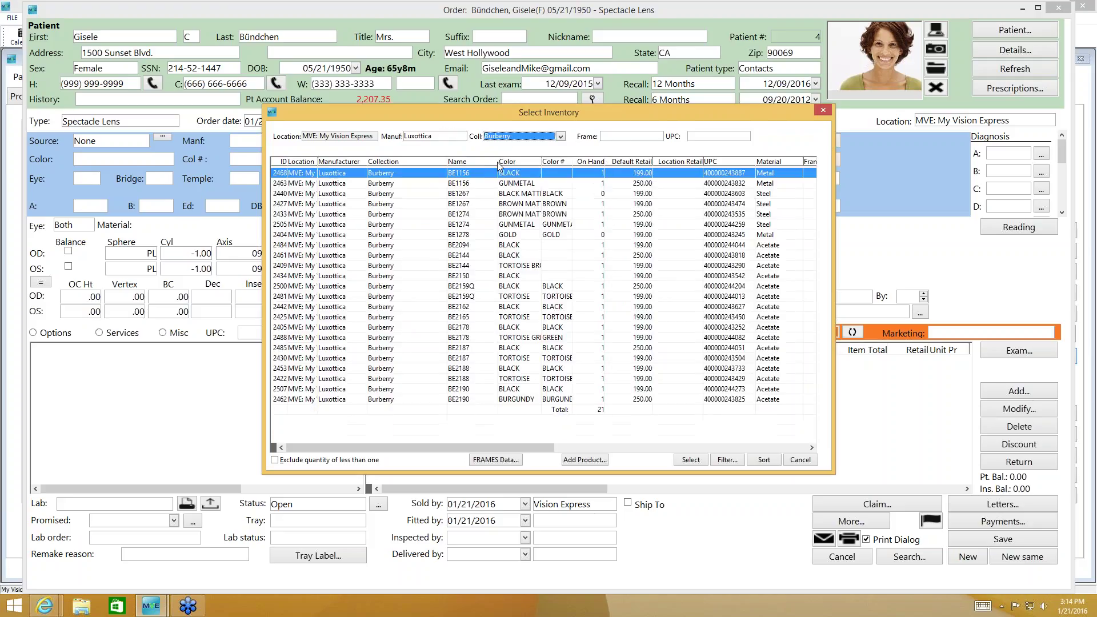
click(617, 184)
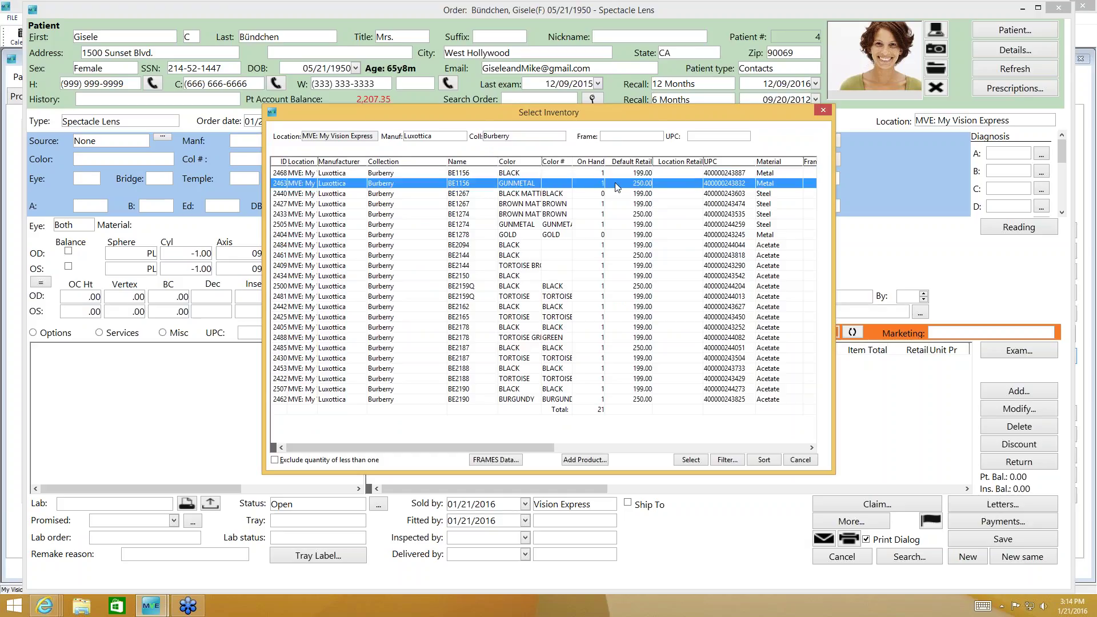
double_click(608, 188)
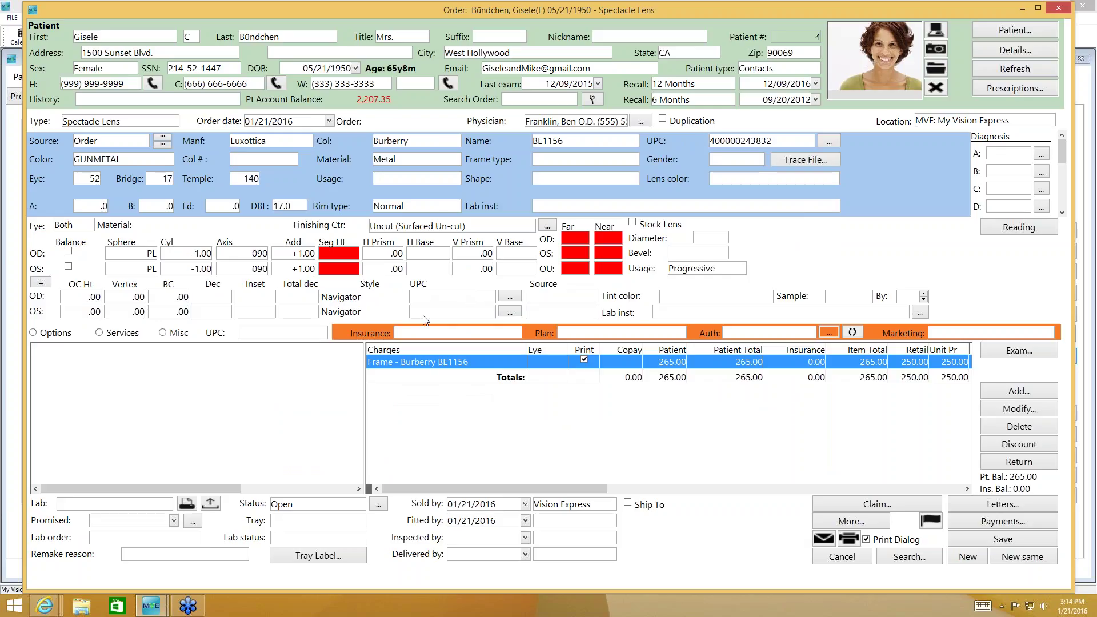
Step: Filter lenses to Varilux 1.67 Hi-Index and select Physio Enhanced 1.67 Transitions Gray
click(508, 298)
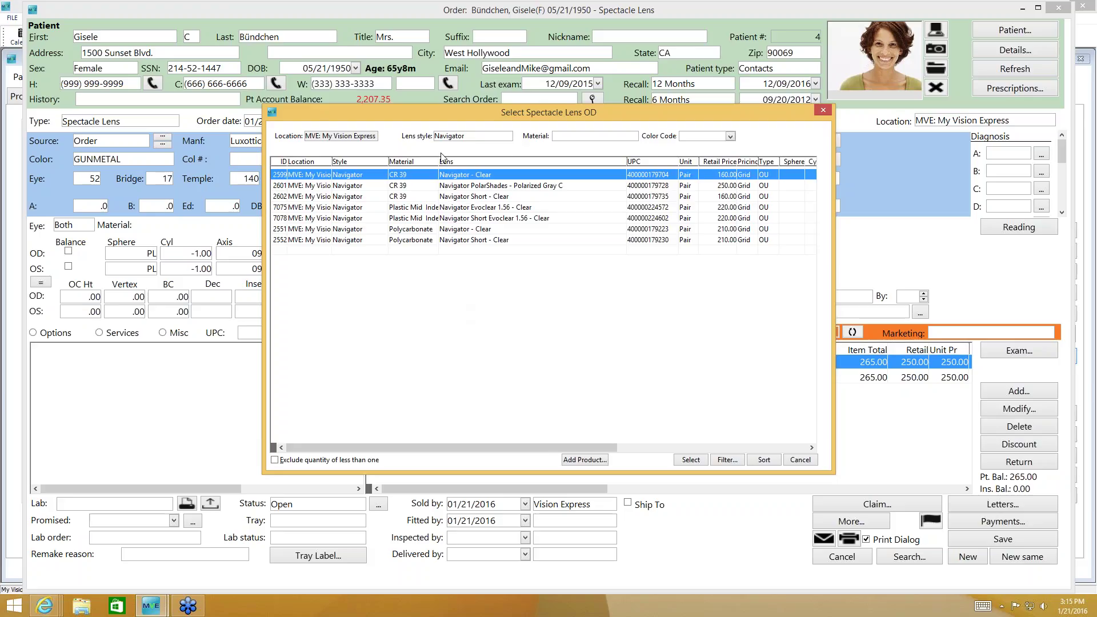
click(465, 136)
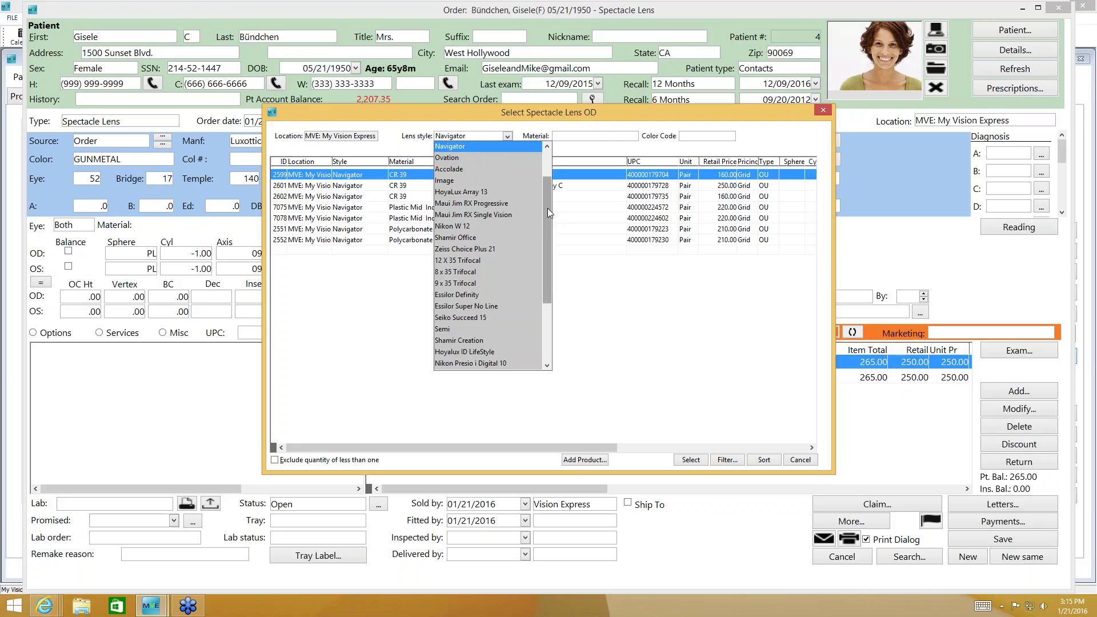
mouse_move(547, 208)
mouse_down()
mouse_move(543, 277)
mouse_move(547, 203)
mouse_up()
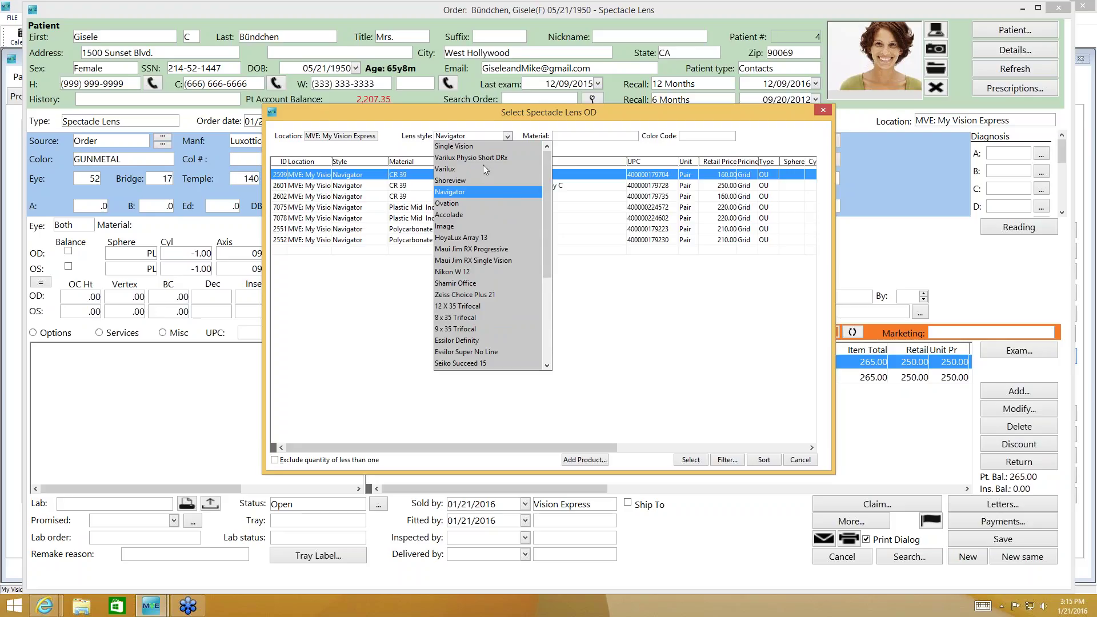
click(457, 169)
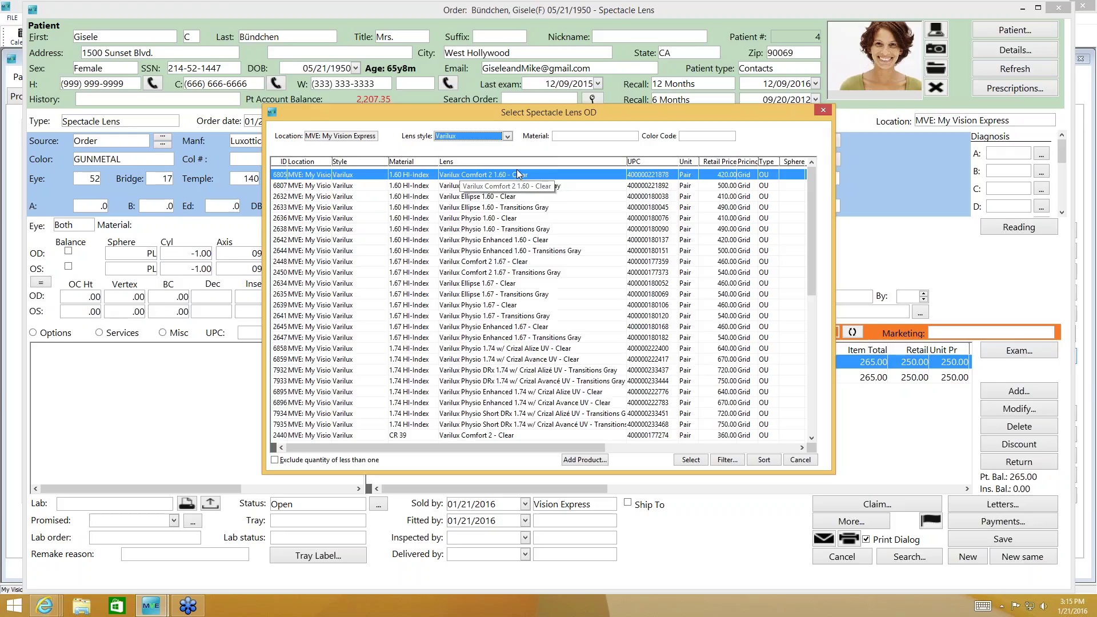
click(571, 136)
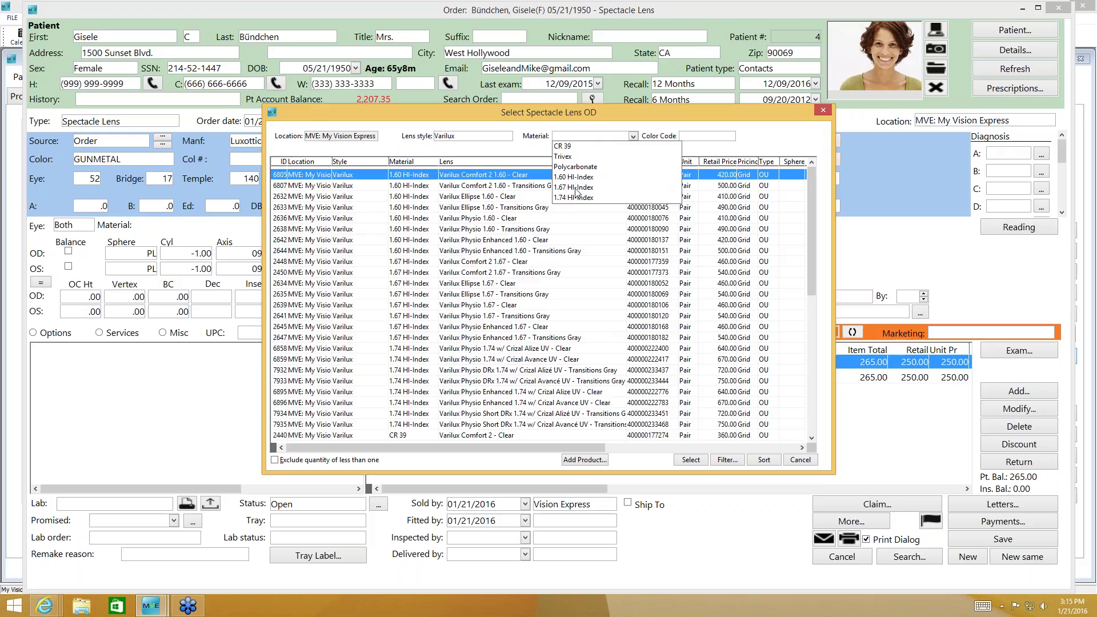
click(574, 187)
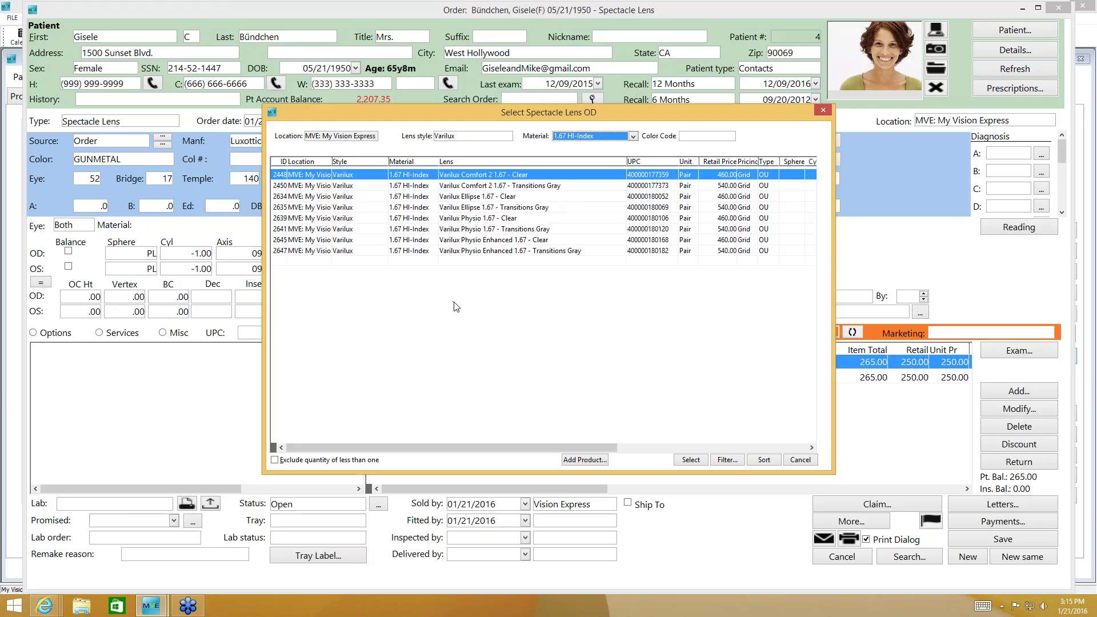
click(550, 252)
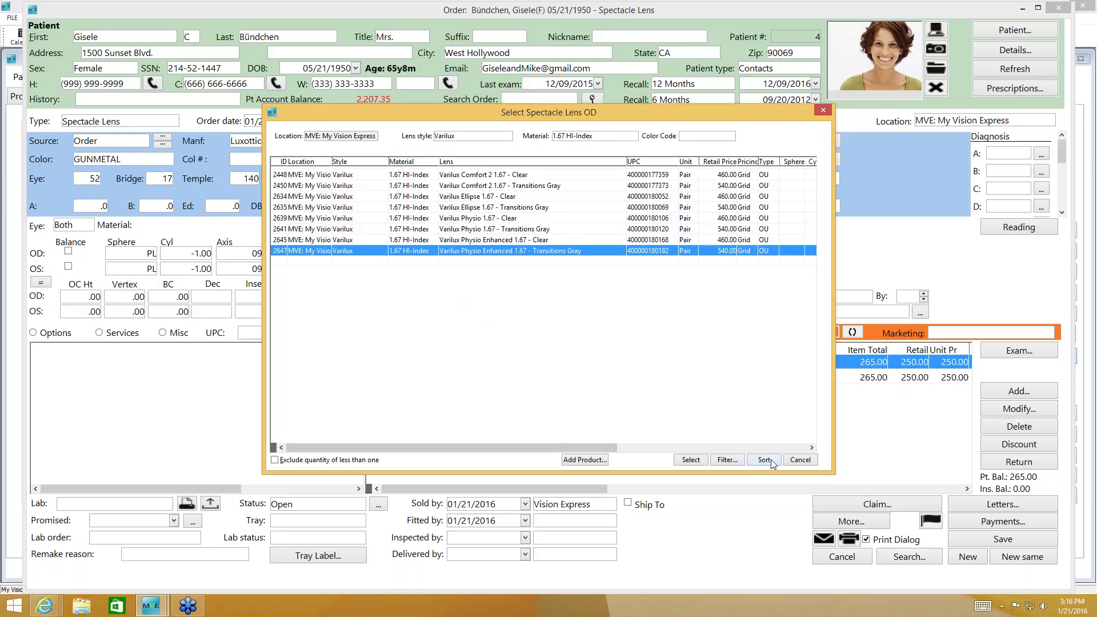
click(690, 460)
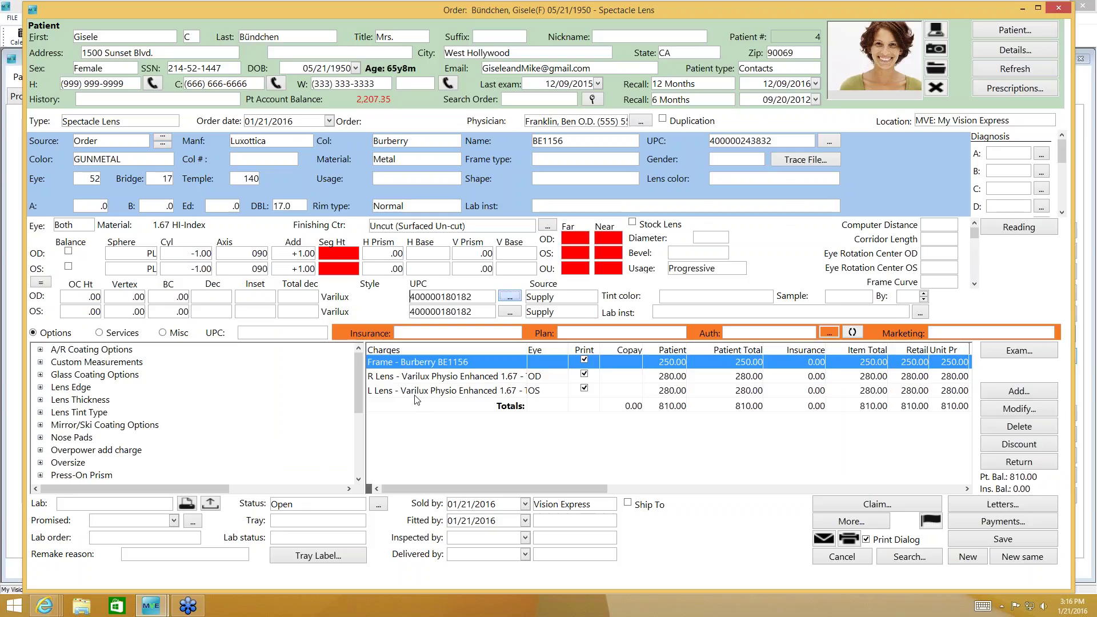
Step: Enter segment height 17.0 and PDs of 32.5/31.0 per eye, 65.0/62.0 overall
click(454, 379)
click(452, 393)
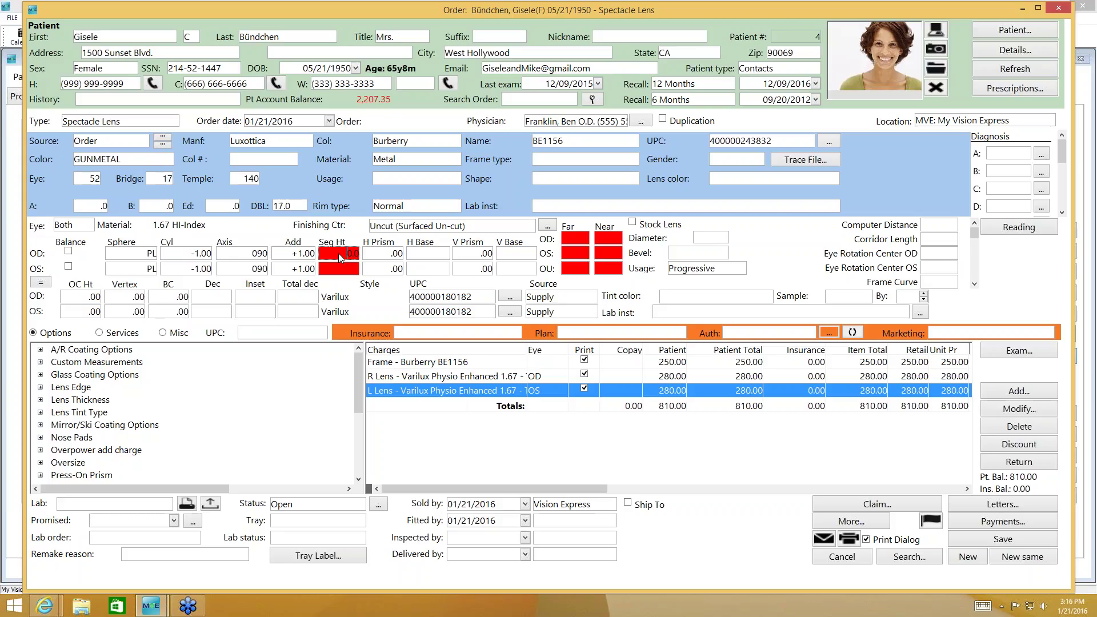
drag(346, 256, 355, 264)
text(17)
click(351, 268)
click(586, 273)
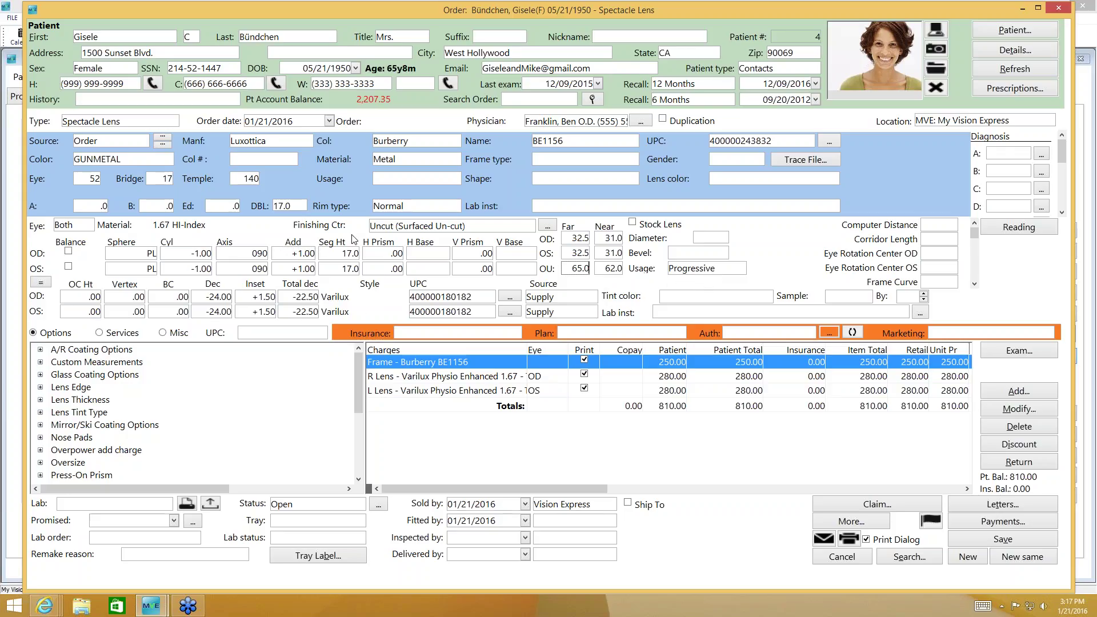
Step: Change the Finishing Ctr to Complete (Frame To-Come), leaving the category list unchanged
click(514, 227)
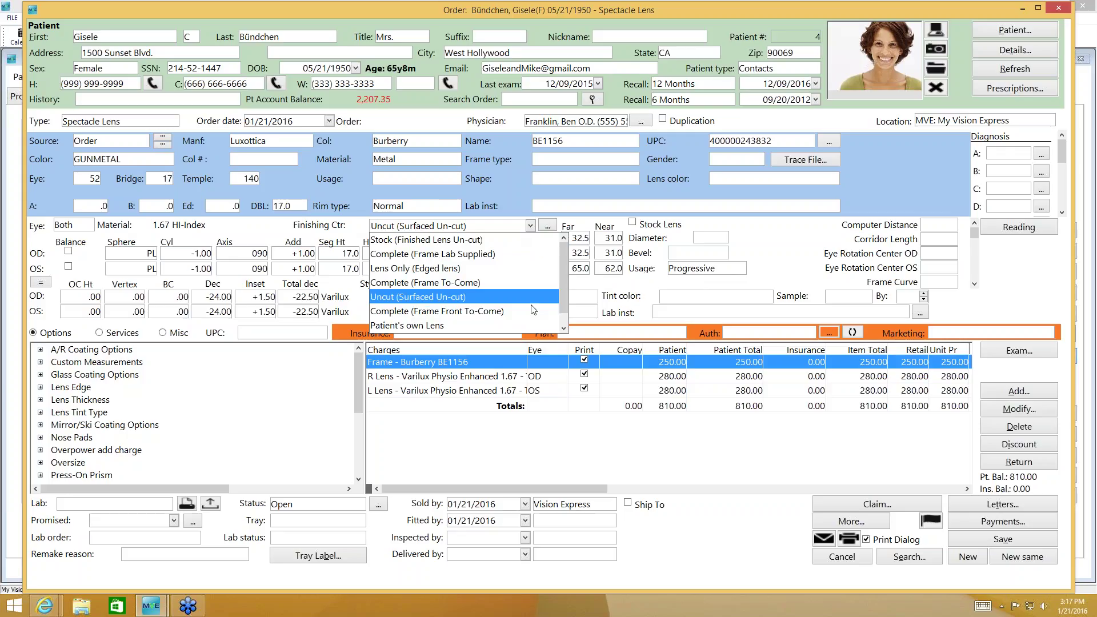
drag(561, 261, 560, 303)
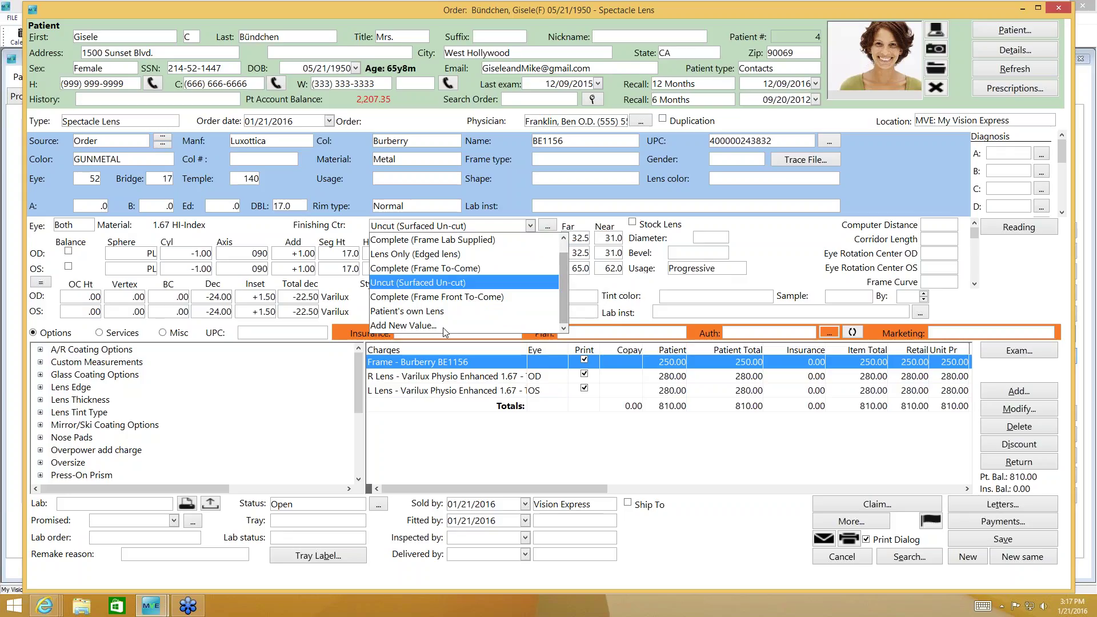
click(420, 326)
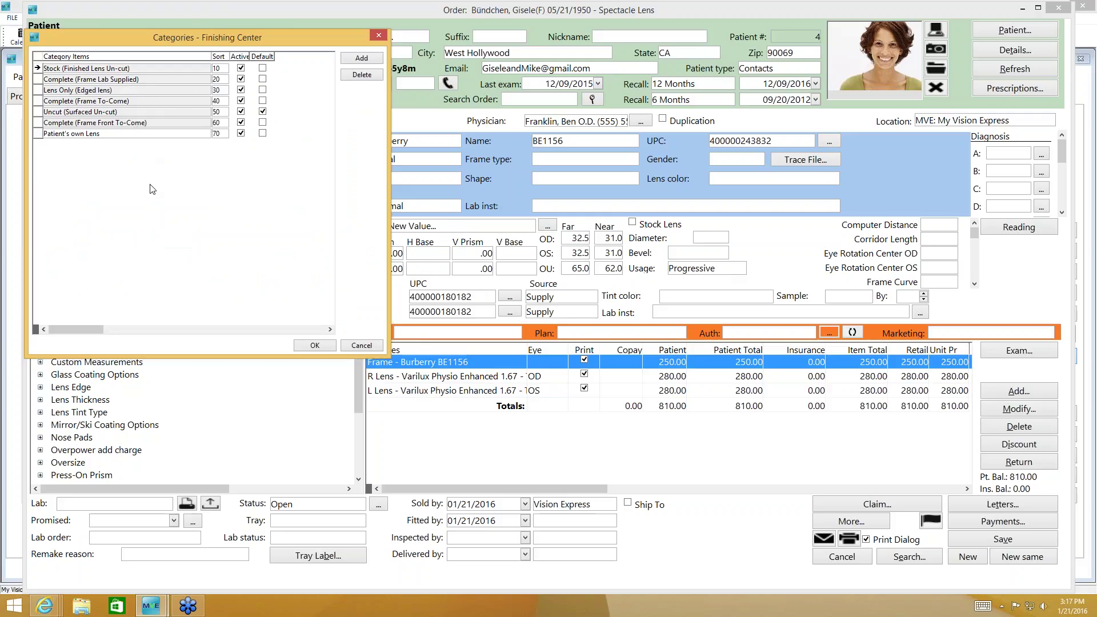
click(381, 32)
click(530, 226)
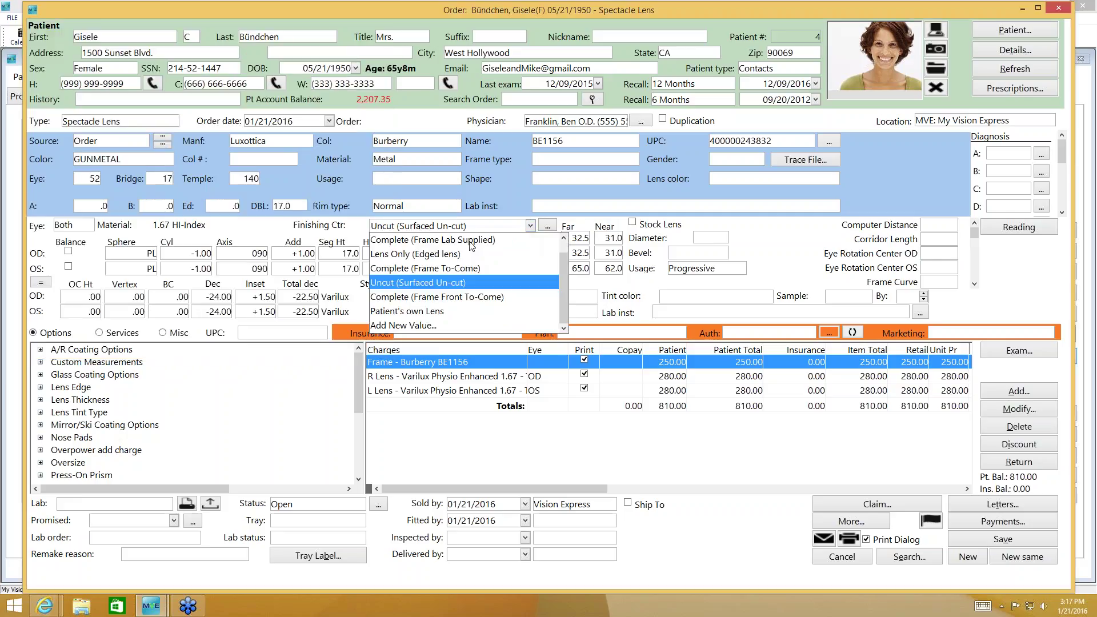
click(471, 268)
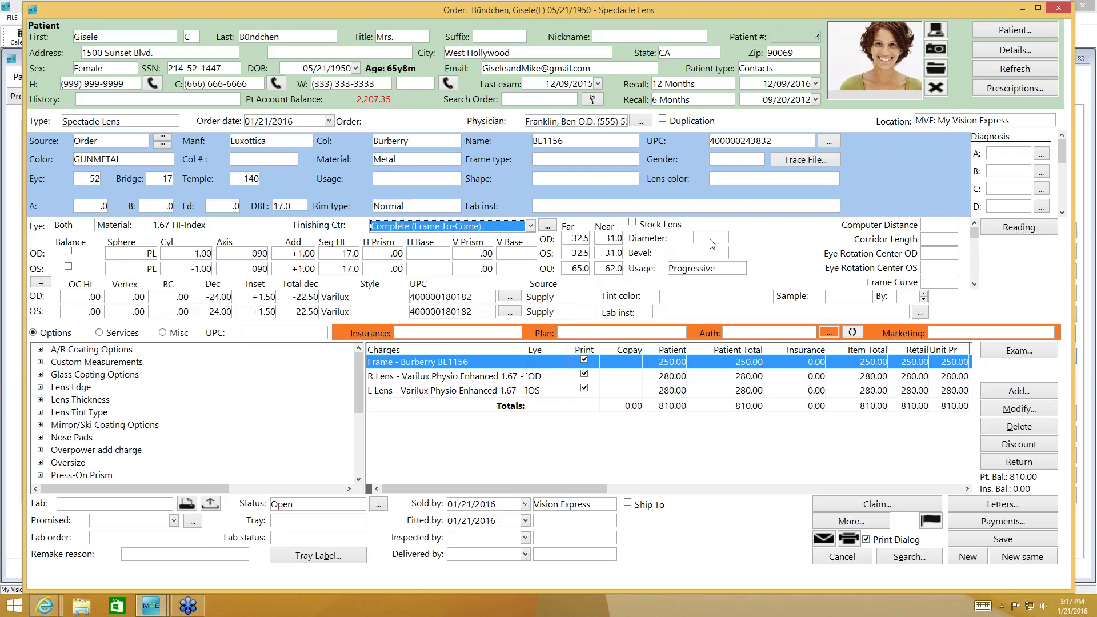
click(834, 232)
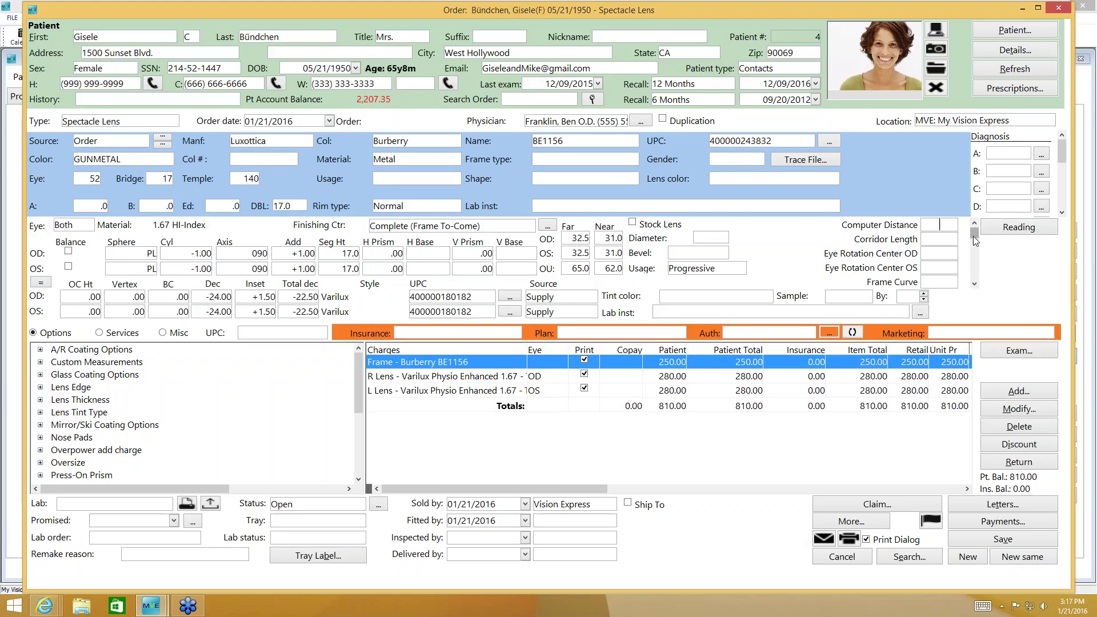
mouse_move(973, 234)
mouse_down()
mouse_move(971, 276)
mouse_move(973, 237)
mouse_up()
click(700, 238)
click(706, 256)
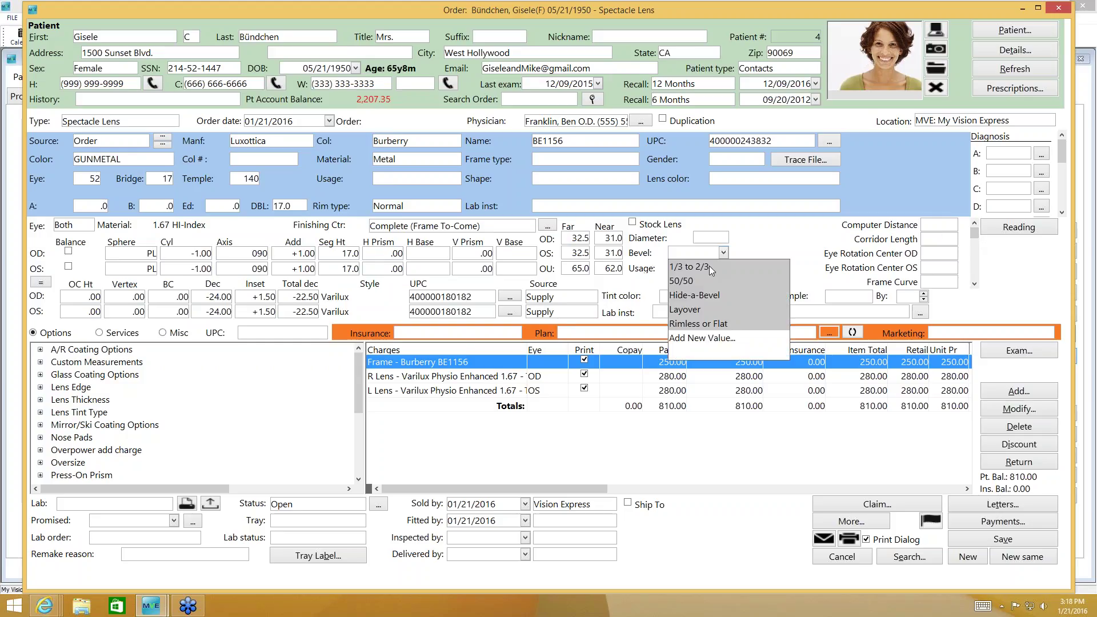
click(698, 240)
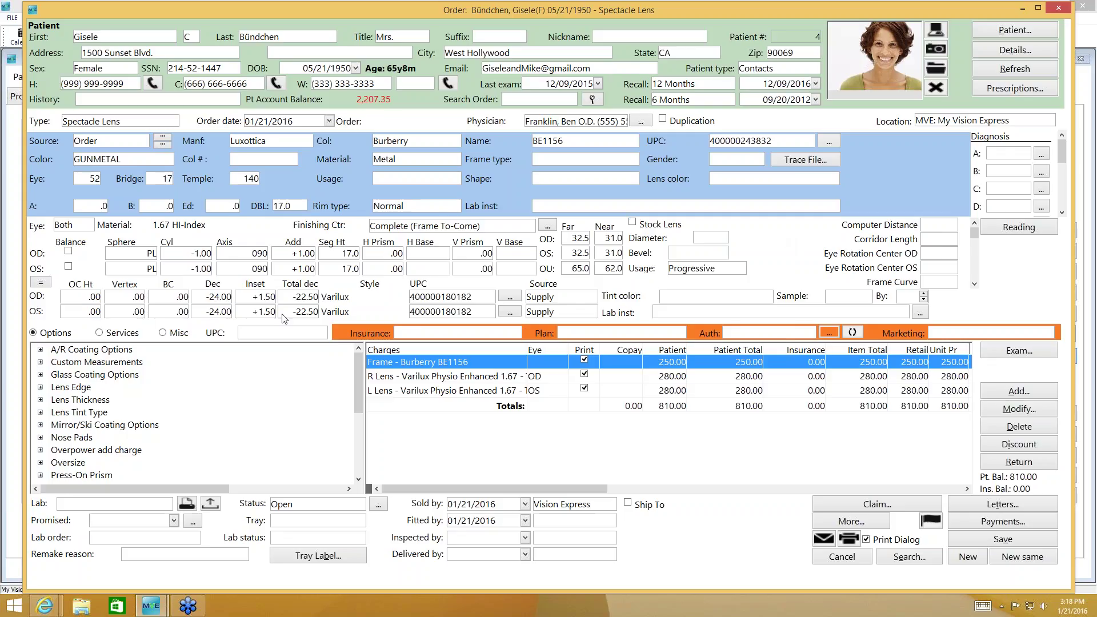
key(Tab)
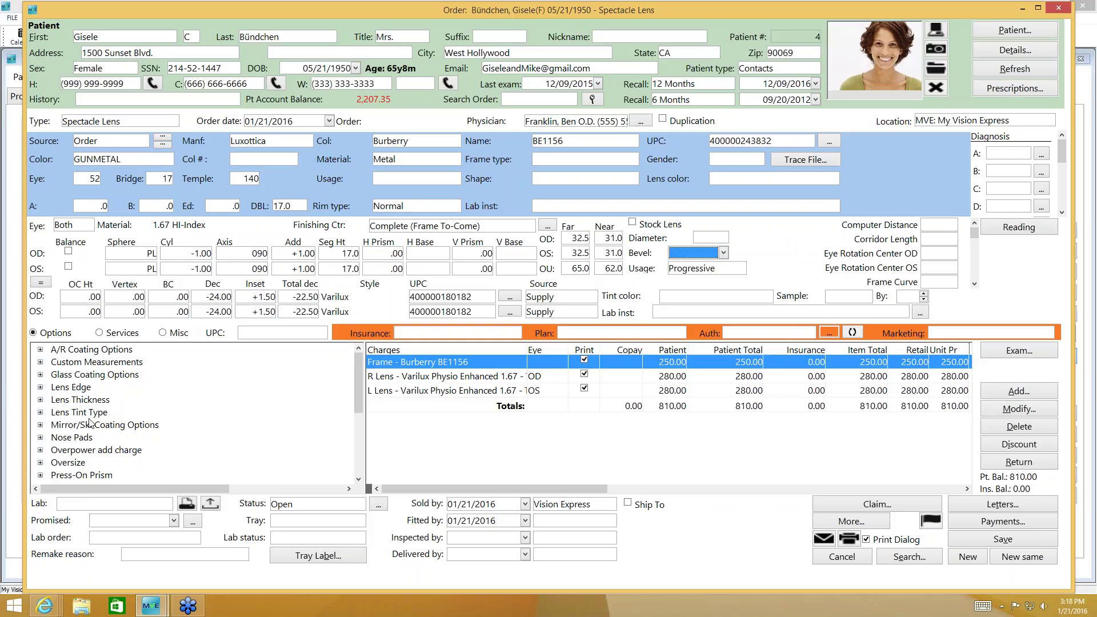
Step: Add the 20.00 High Luster Edge Polish from the Lens Edge options
click(40, 387)
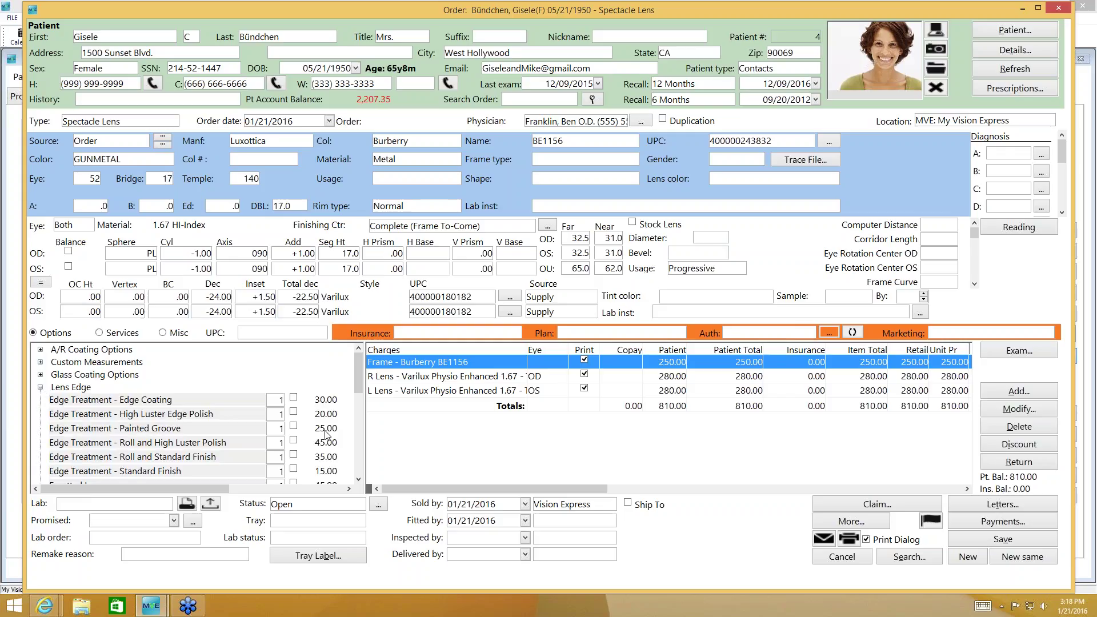
click(294, 412)
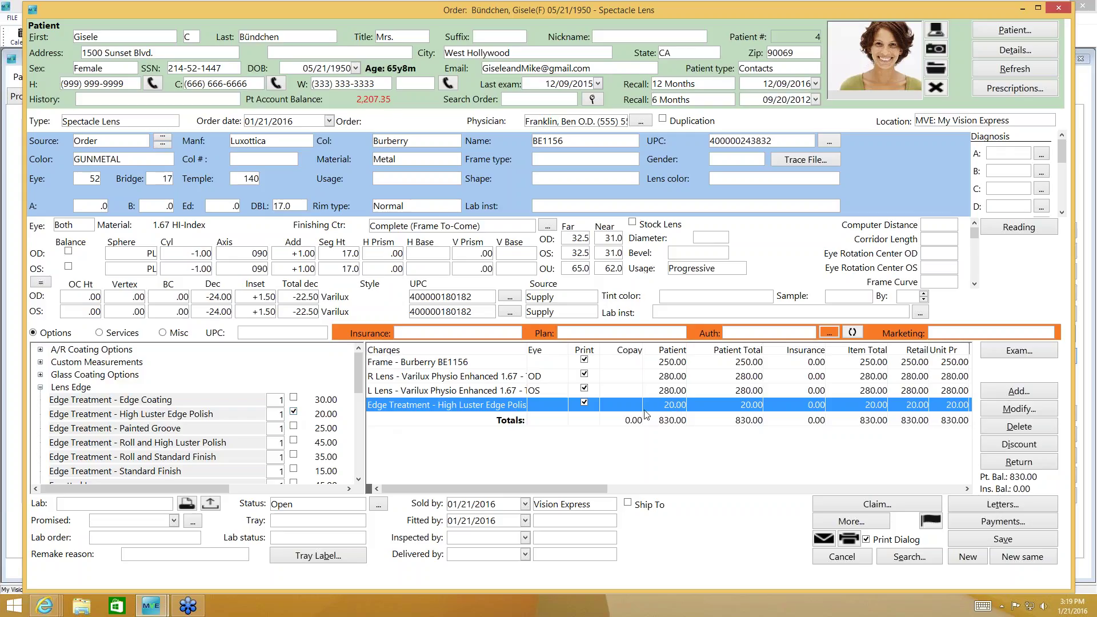
click(40, 387)
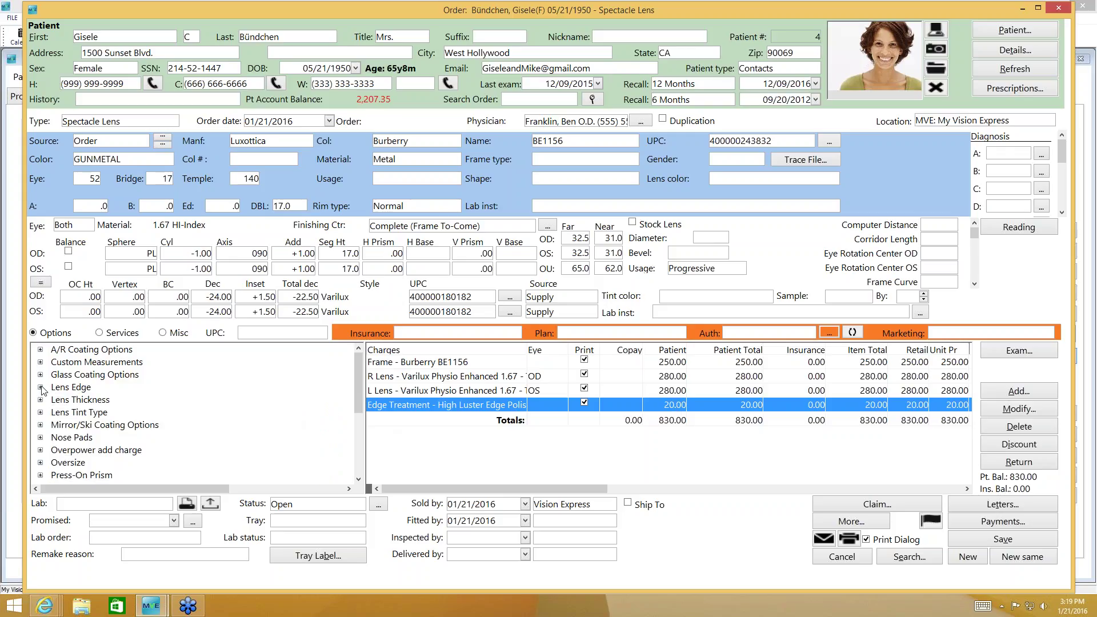
Step: Add the 130.00 Crizal Alize UV anti-reflective coating, bringing the total to 960.00
click(40, 350)
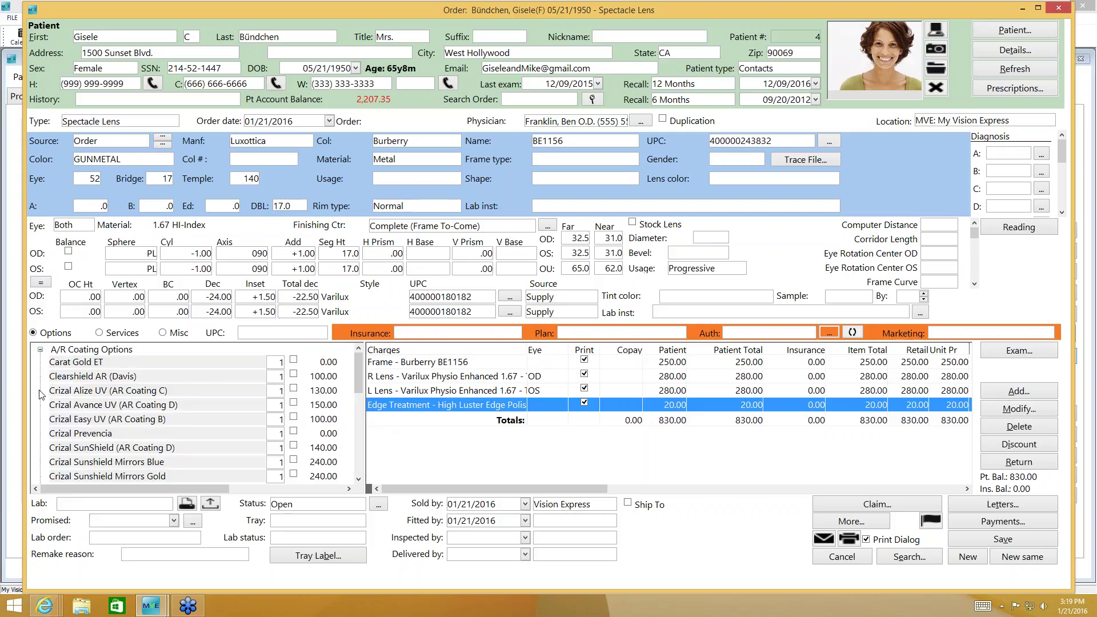
click(294, 389)
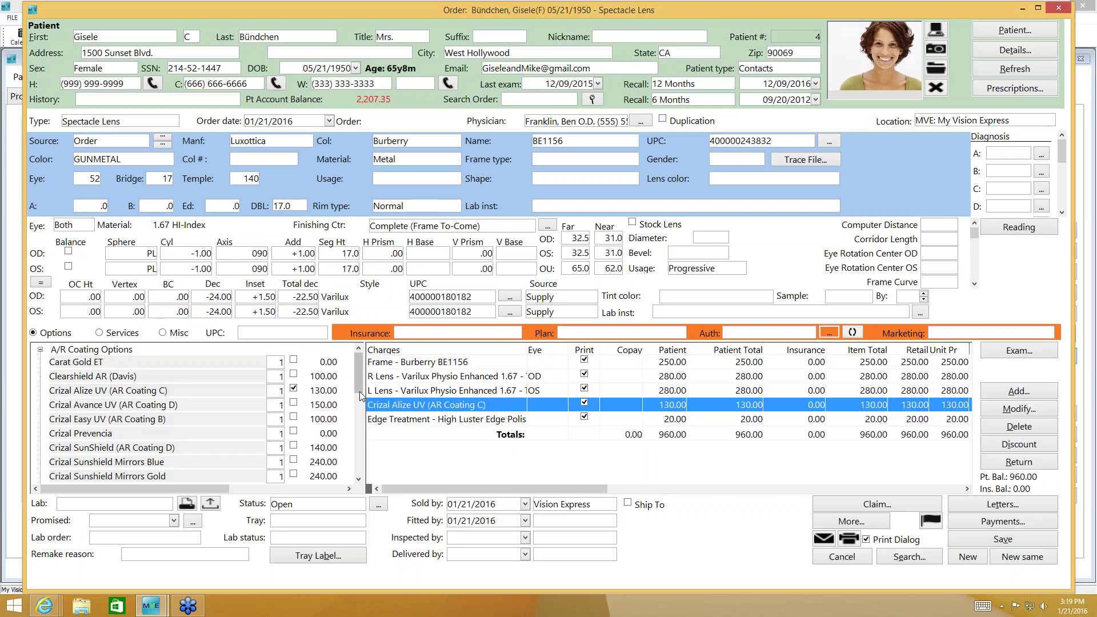
mouse_move(358, 392)
mouse_down()
mouse_move(355, 449)
mouse_move(357, 374)
mouse_up()
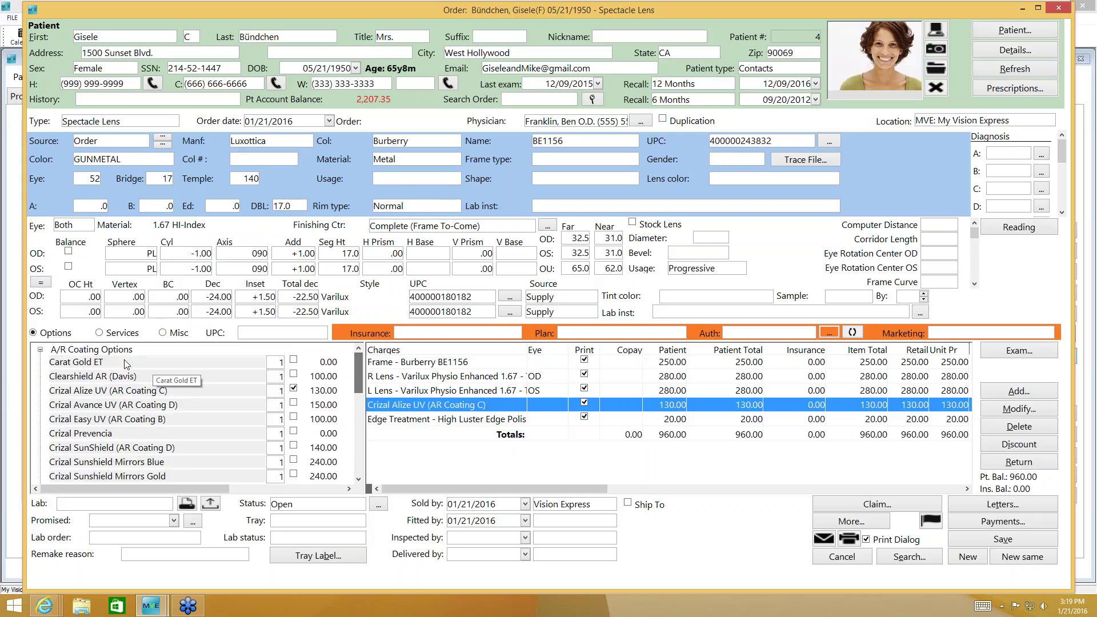
click(40, 349)
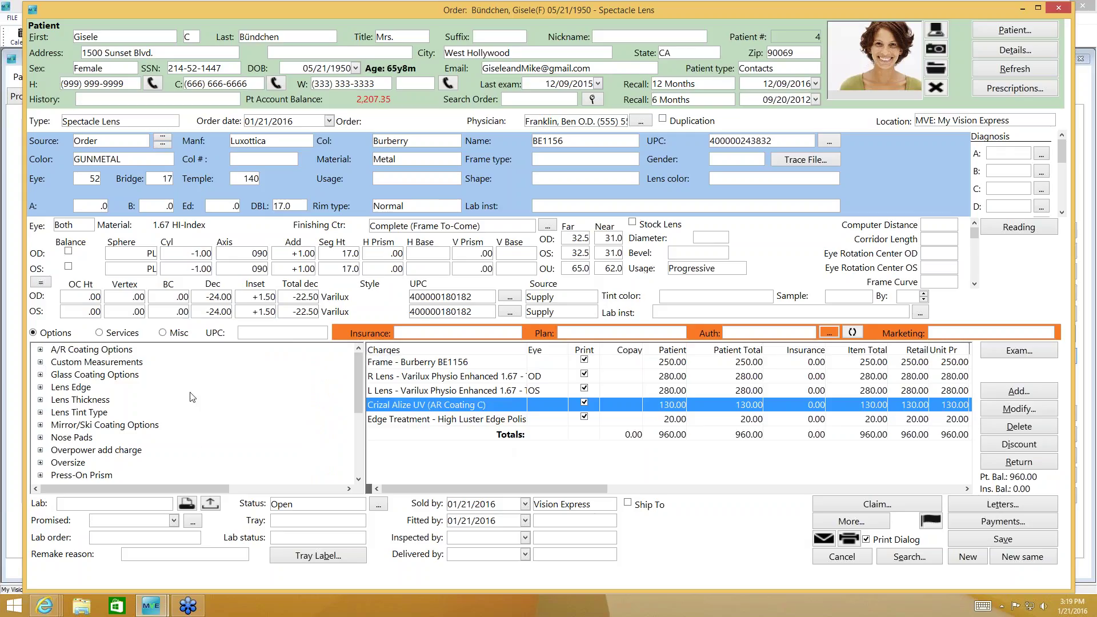
Step: Add a 12 oz spray (15.90) and a Gold Chain cord (29.00) from the Misc items
click(163, 333)
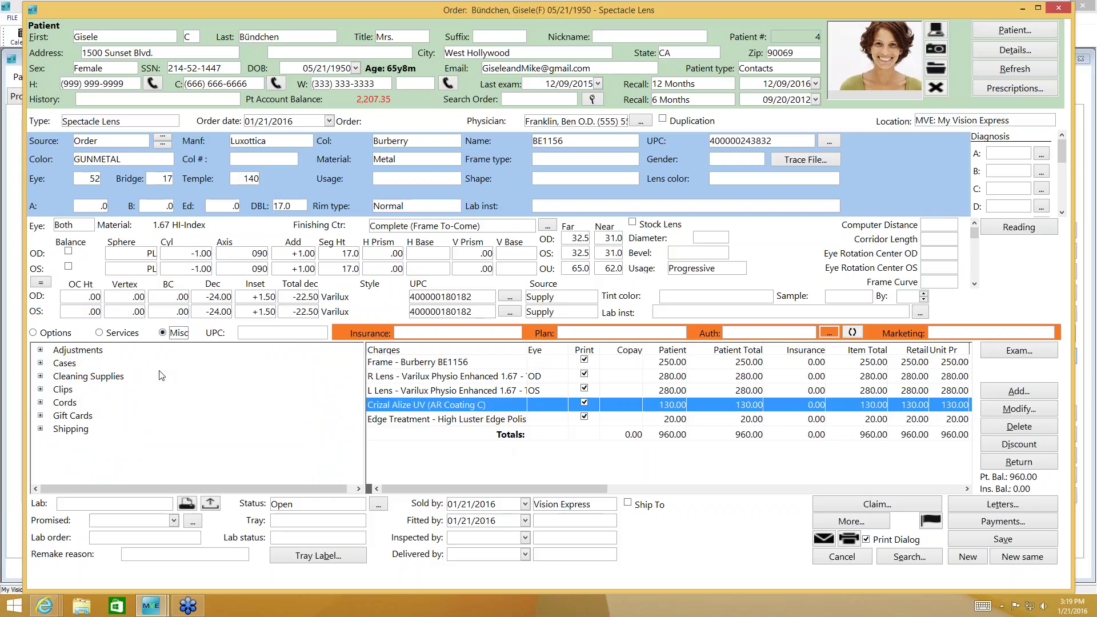
click(40, 376)
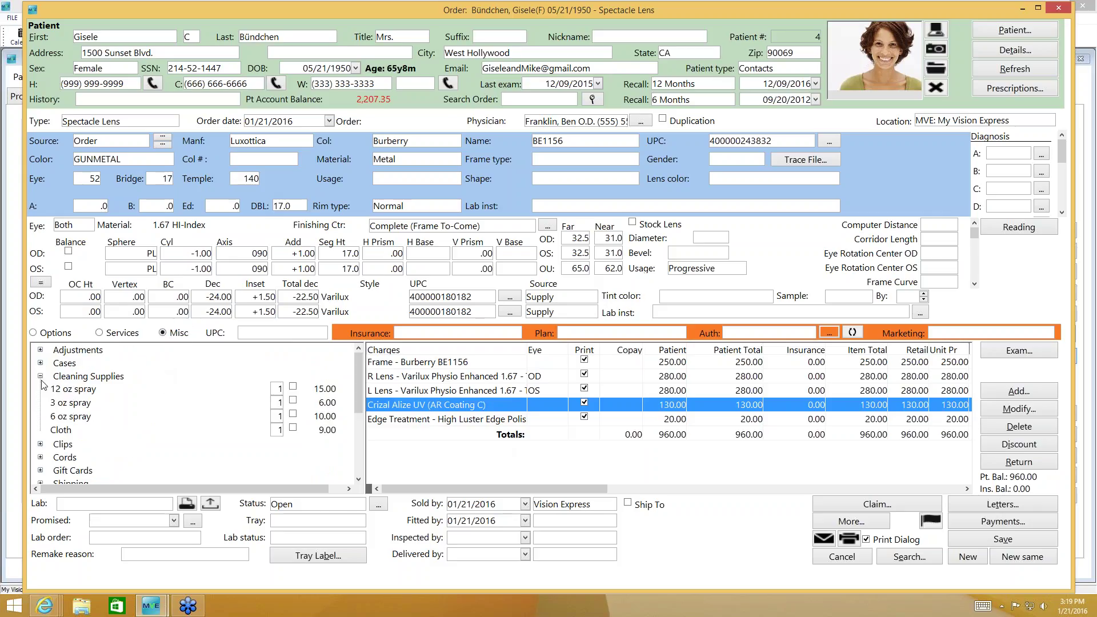
click(293, 387)
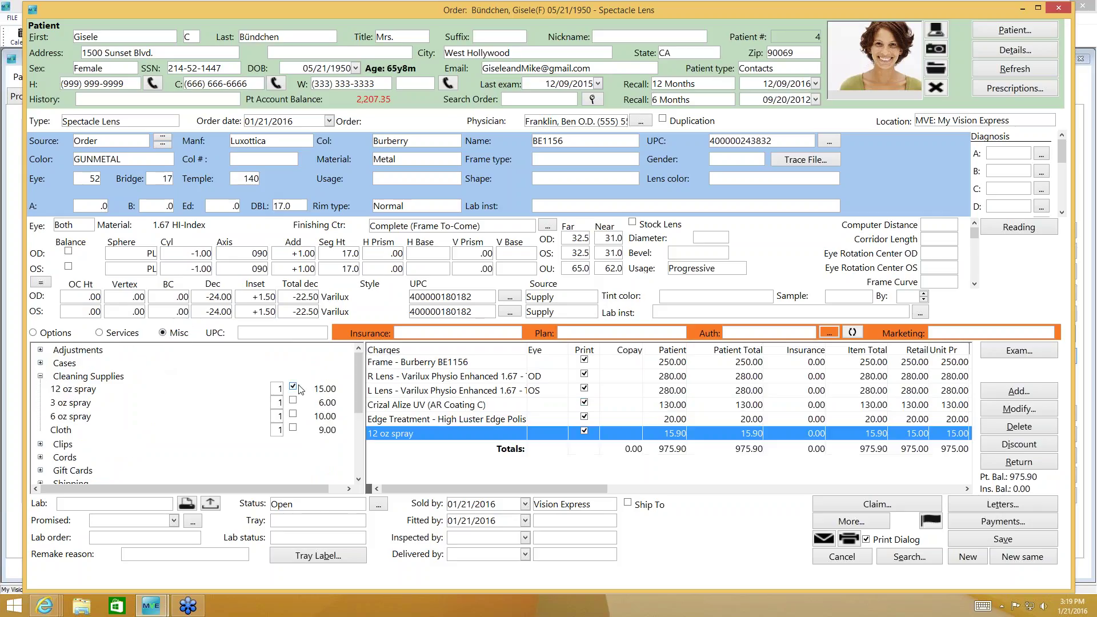
click(41, 377)
click(41, 402)
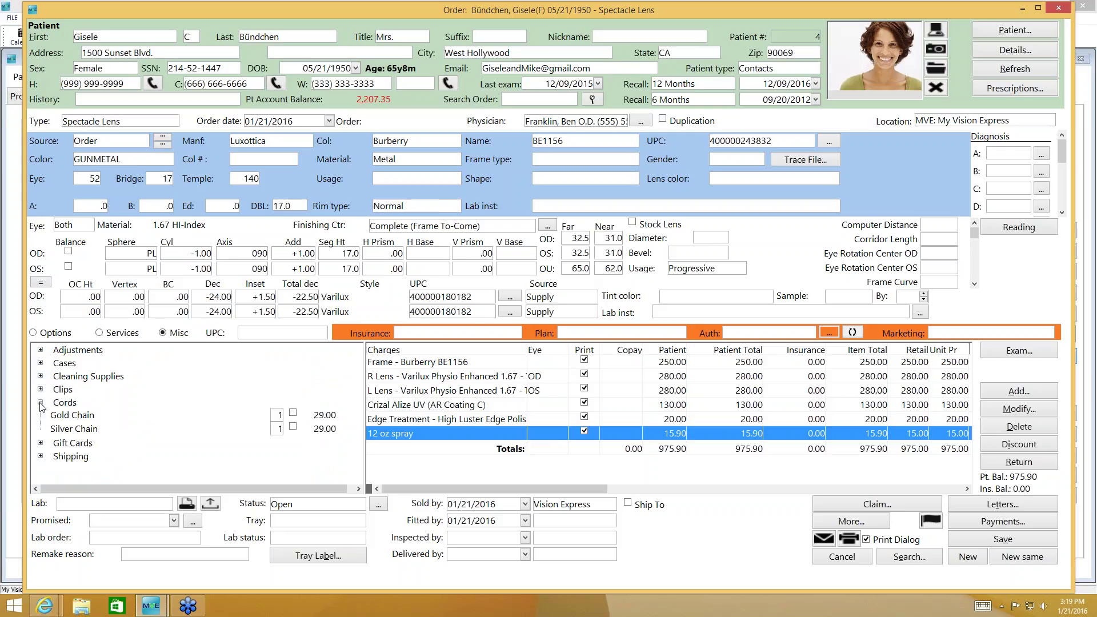
click(293, 413)
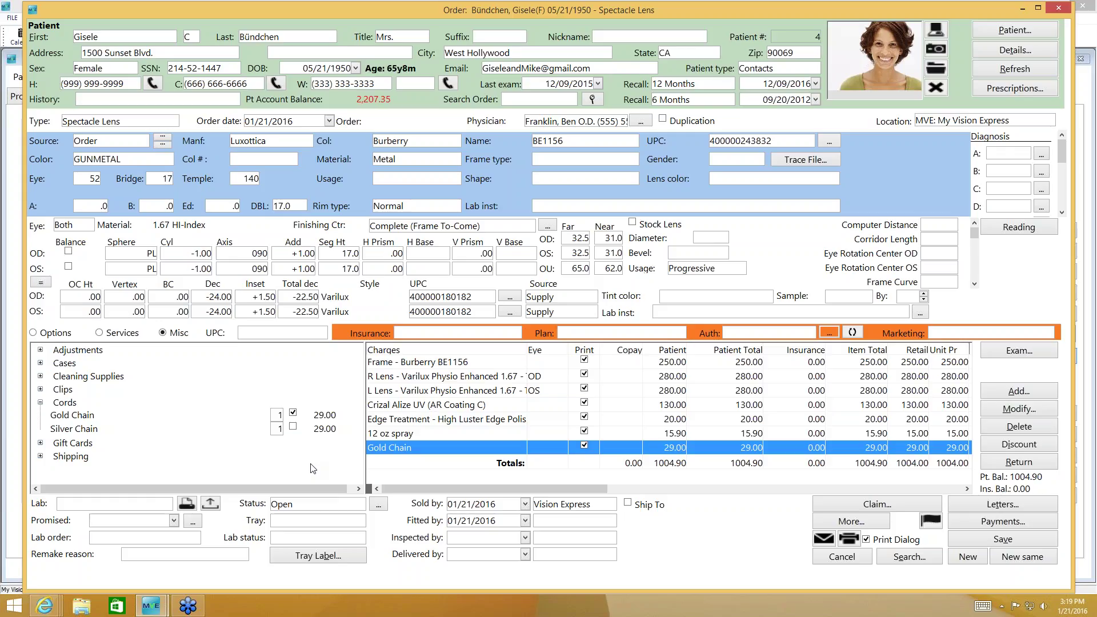
Step: Apply the 03 - 10% WHOLE ORDER marketing promotion, giving a -100.49 discount
click(999, 333)
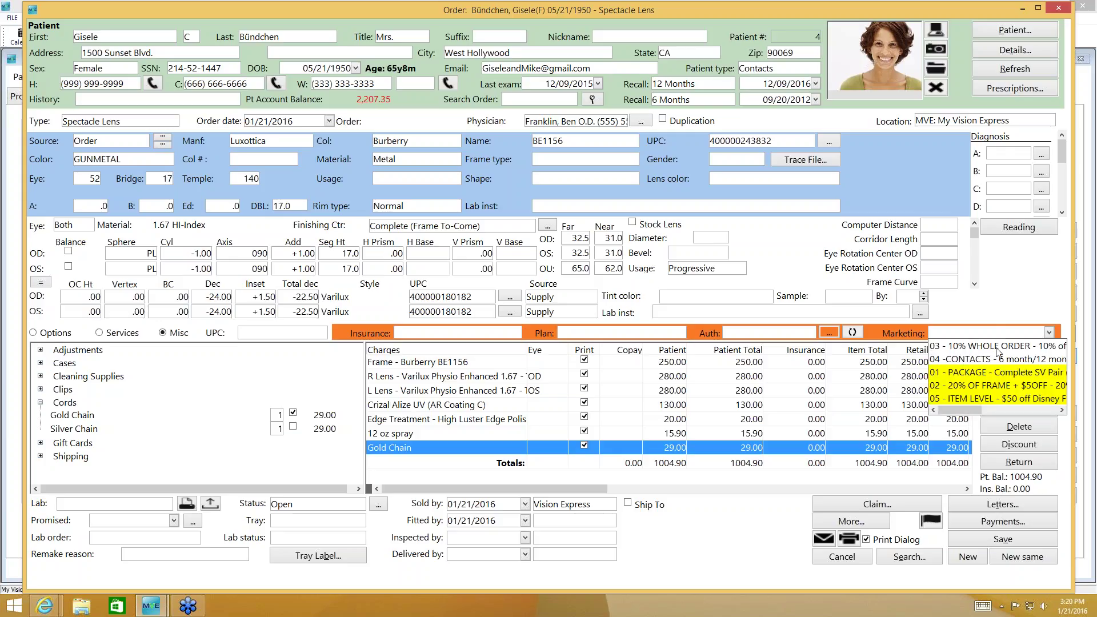
click(997, 346)
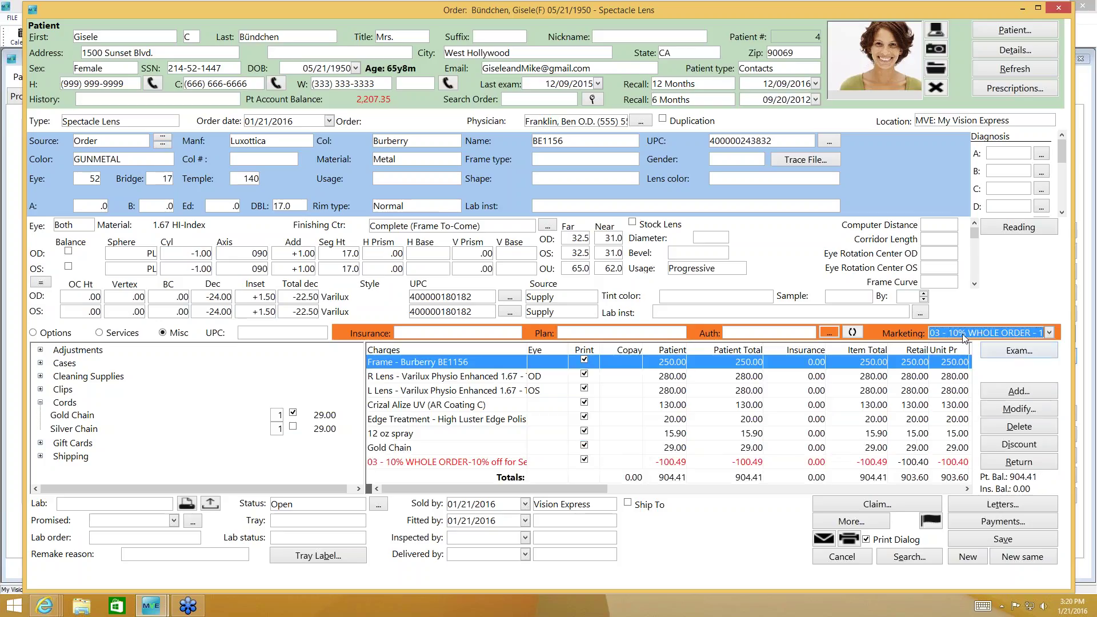
click(487, 464)
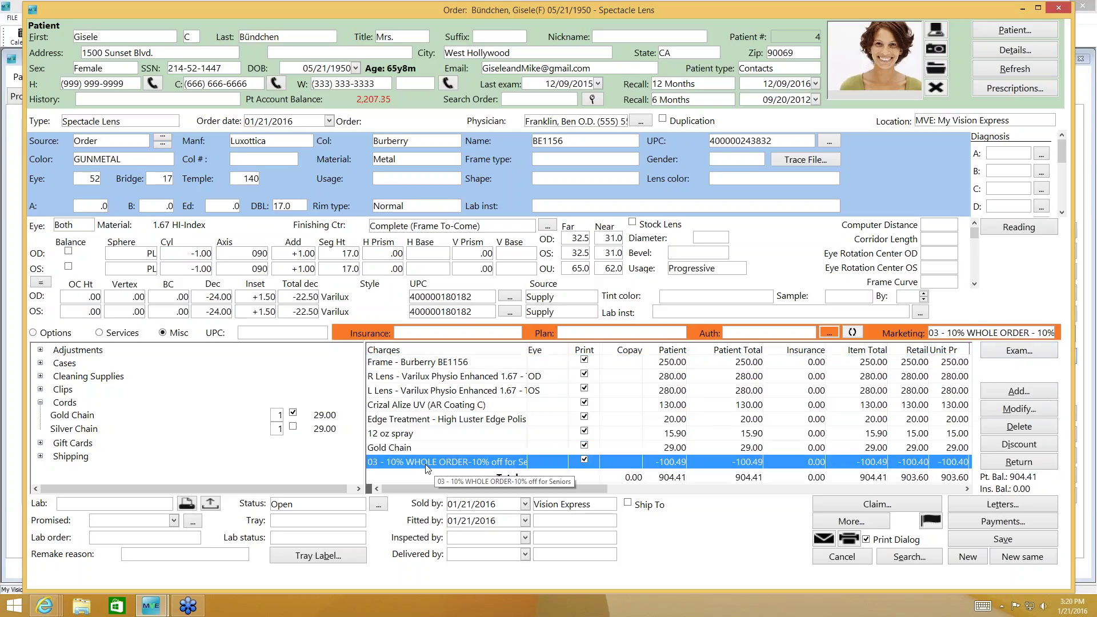
click(494, 448)
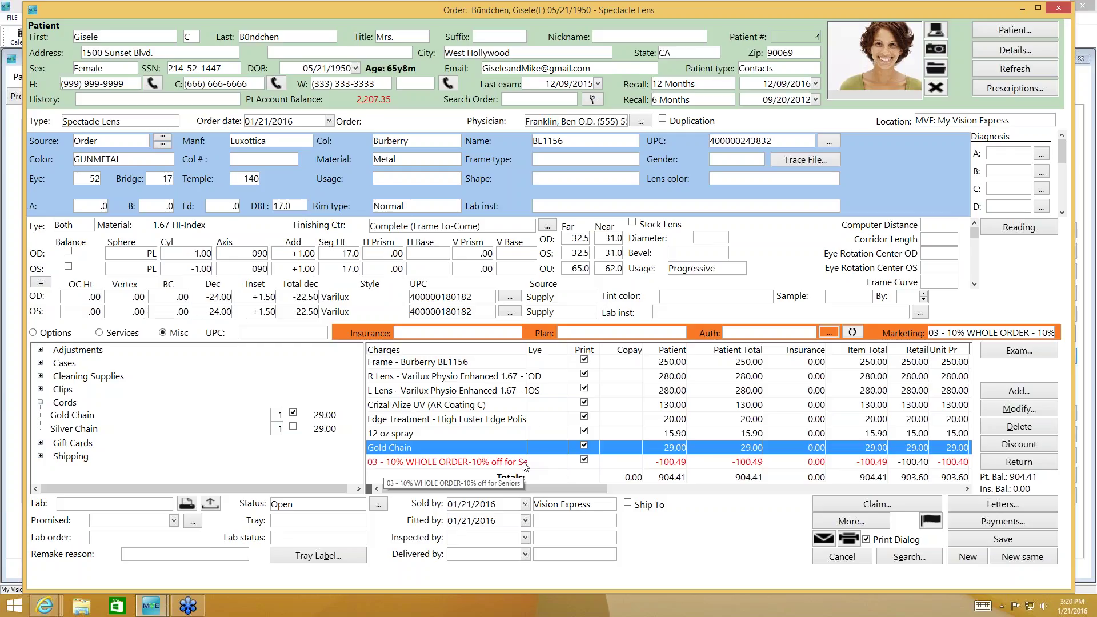
Step: Review the order's discount types and cancel without adding a discount
click(1021, 445)
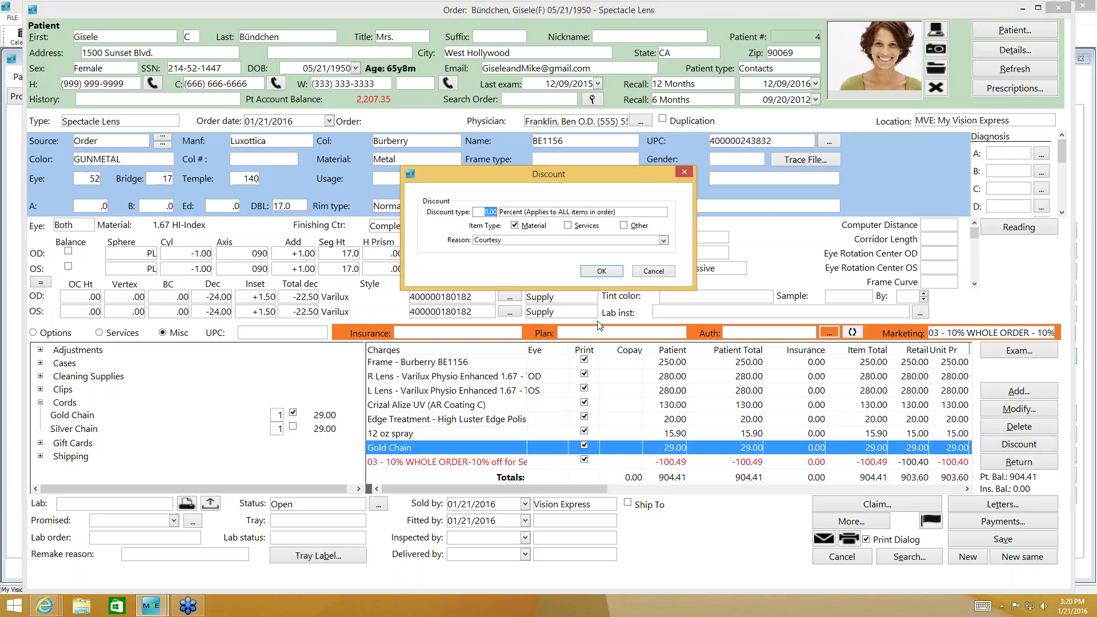
click(505, 214)
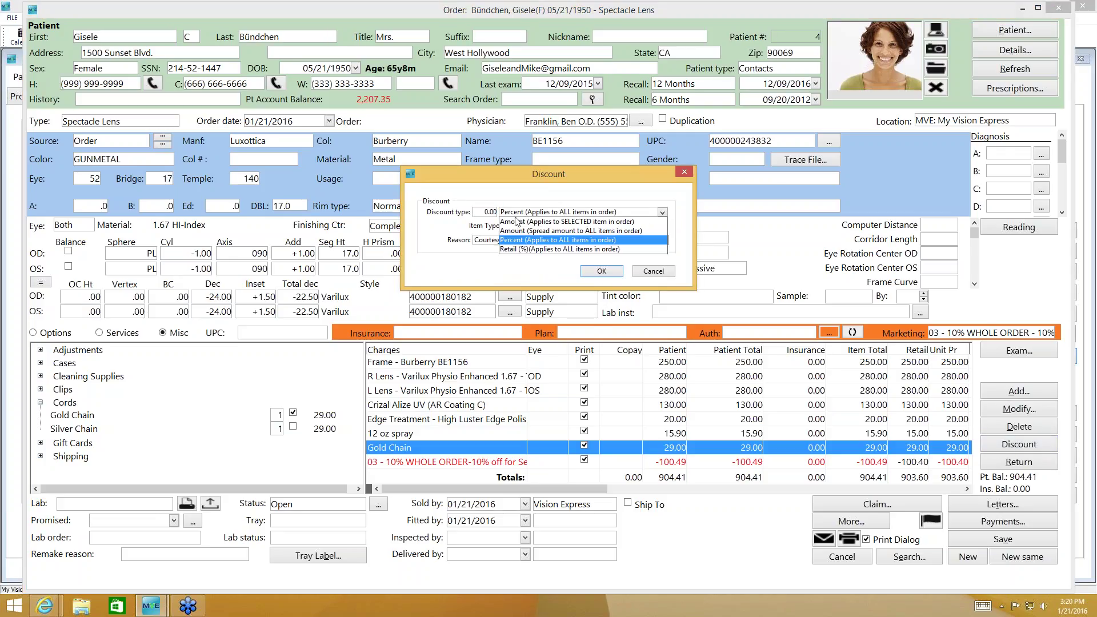
click(514, 231)
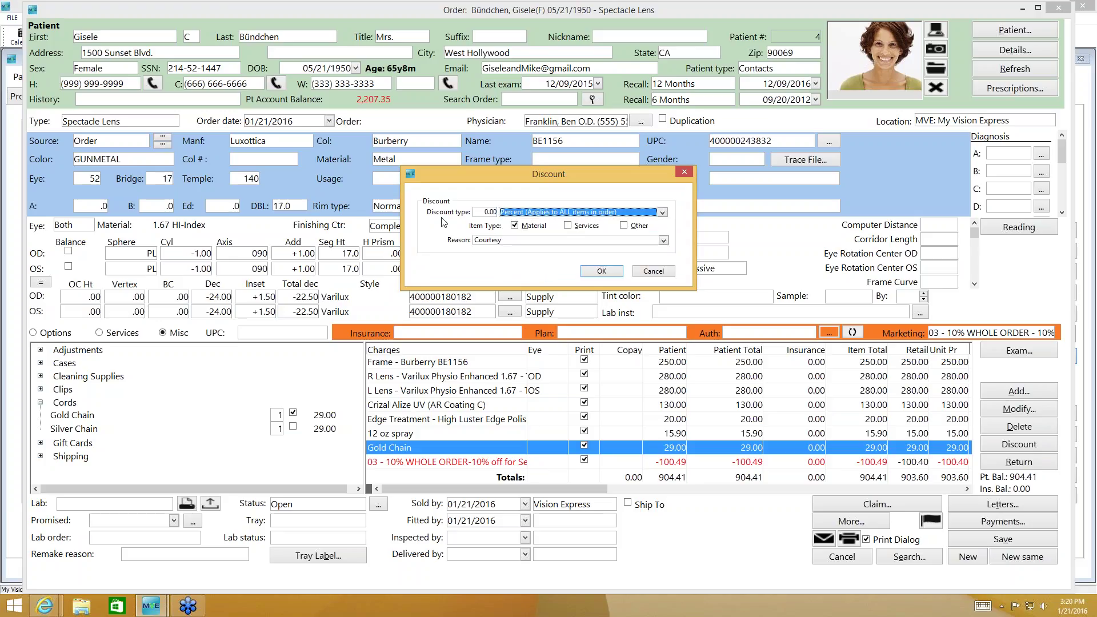
click(668, 273)
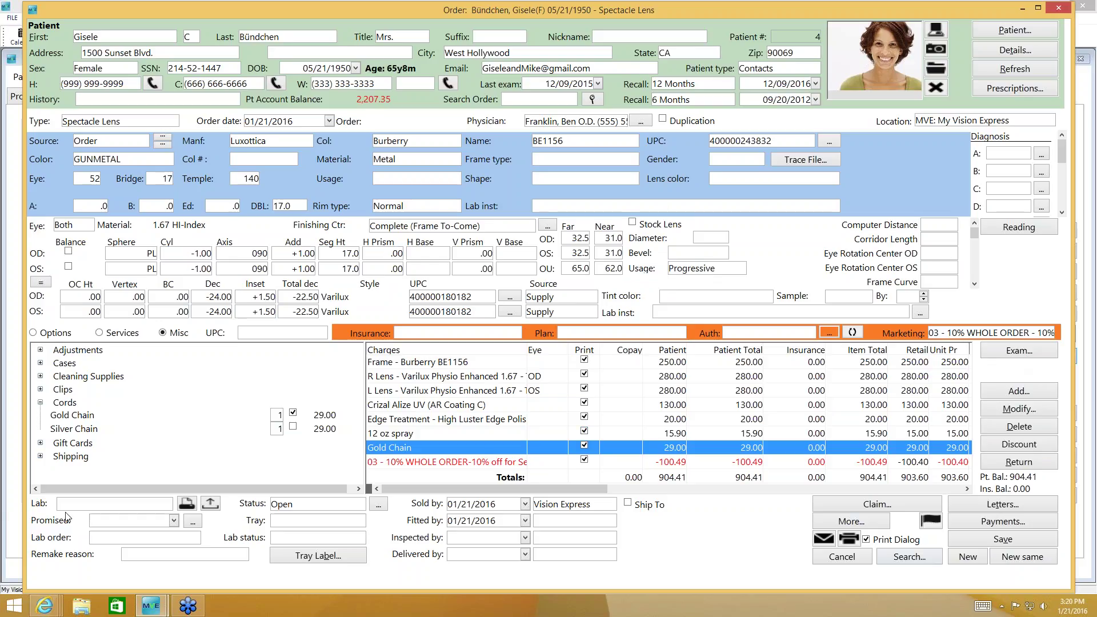
Step: Set lab 0411 BALESTER OPTICAL, status Open, and promised date 02/04/2016
click(89, 505)
click(112, 531)
click(310, 505)
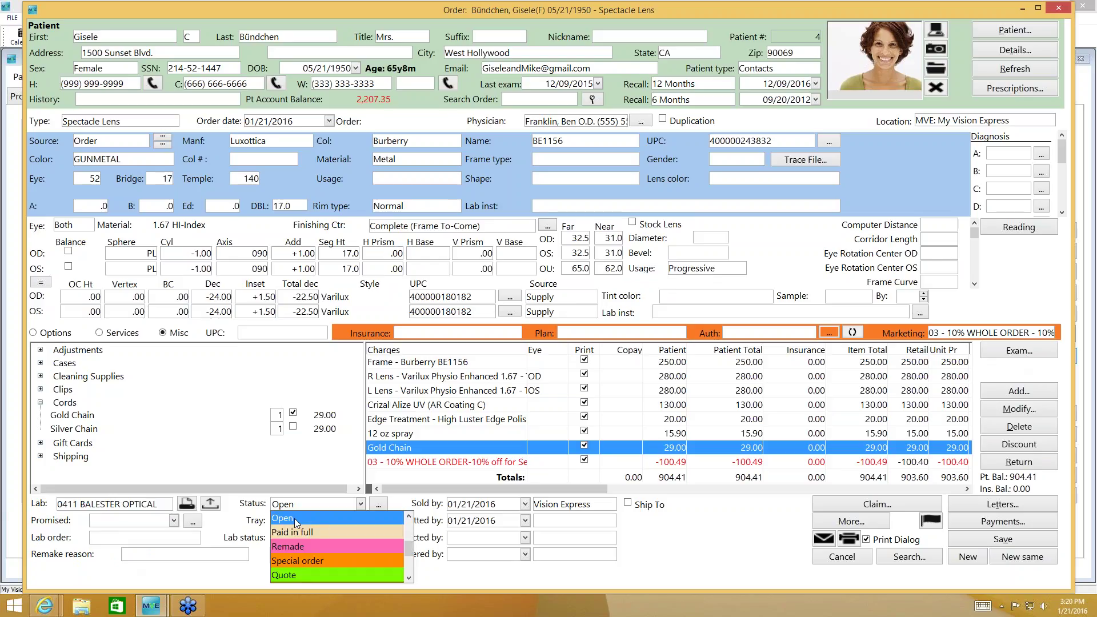
click(294, 519)
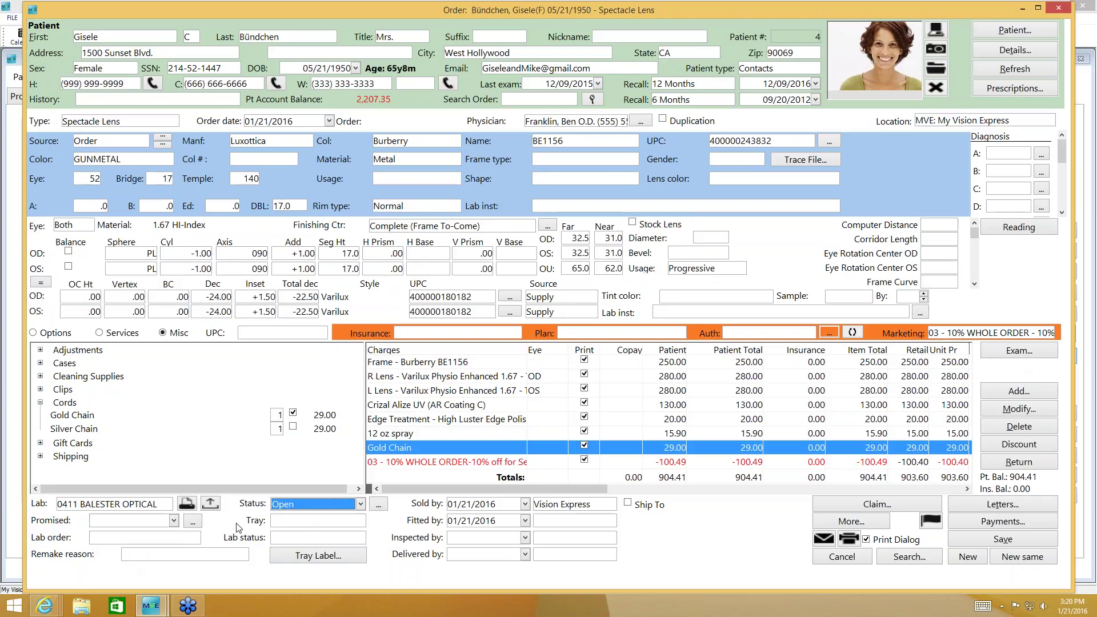
click(174, 521)
click(174, 521)
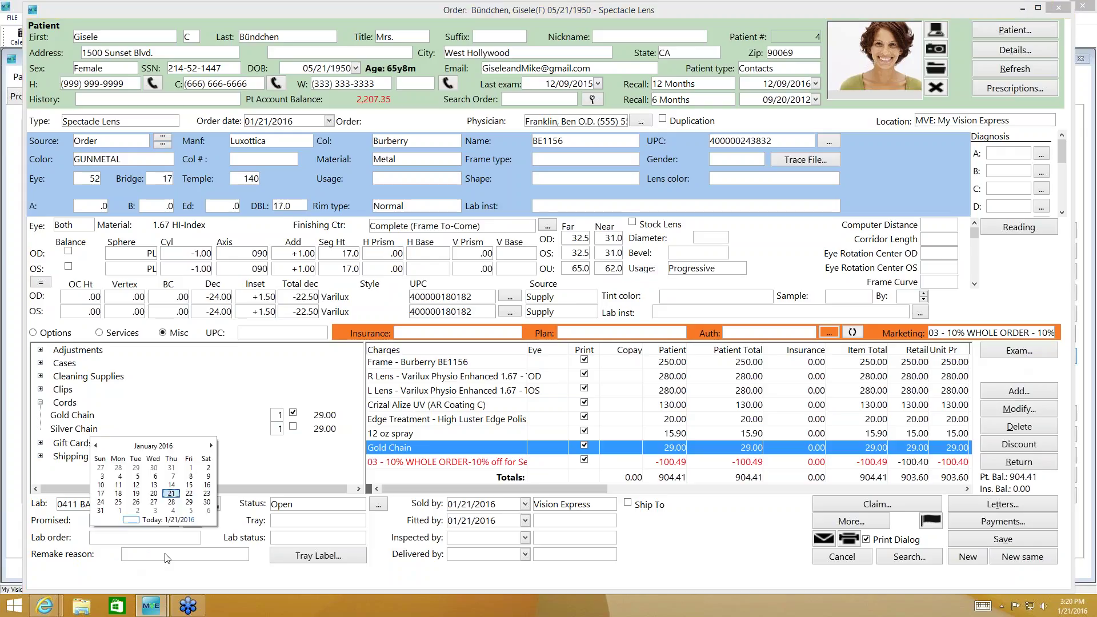
click(170, 511)
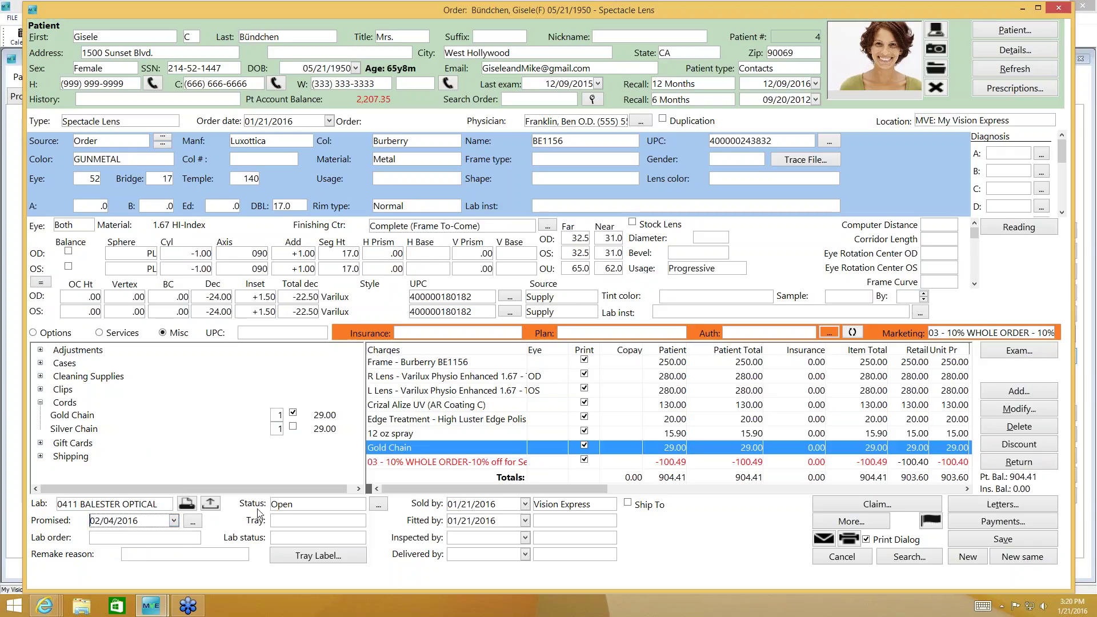
Step: Enter tray number 123 in the Tray field
click(289, 516)
text(123 - Gisele)
drag(271, 521, 296, 525)
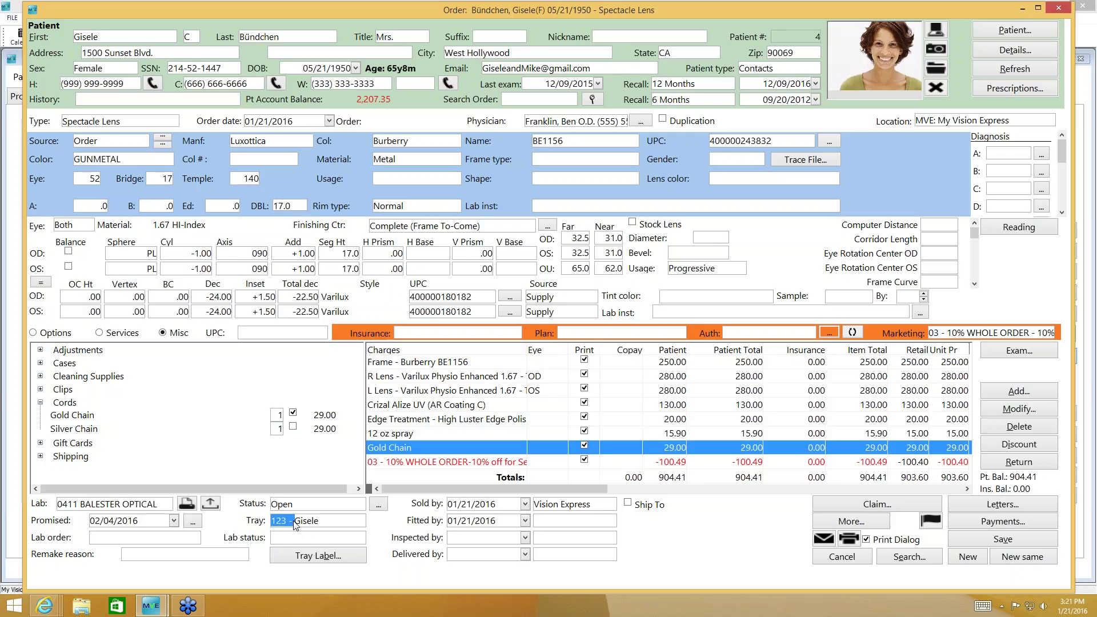
click(336, 524)
Step: Save the order as number 2314 via Tray Label, then cancel the label dialog
click(331, 562)
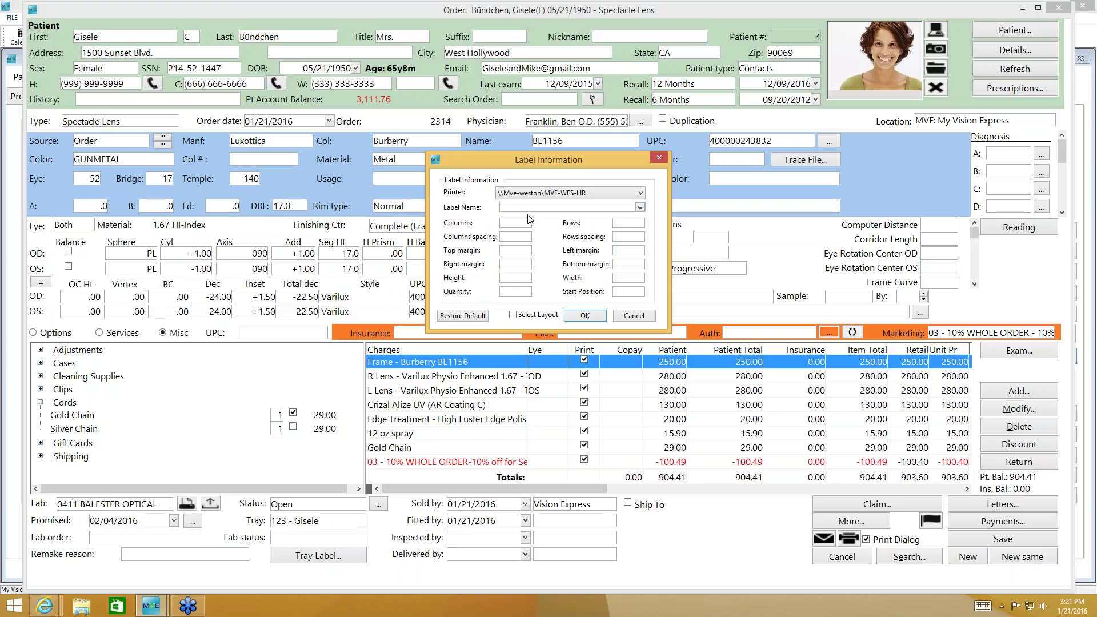
click(635, 317)
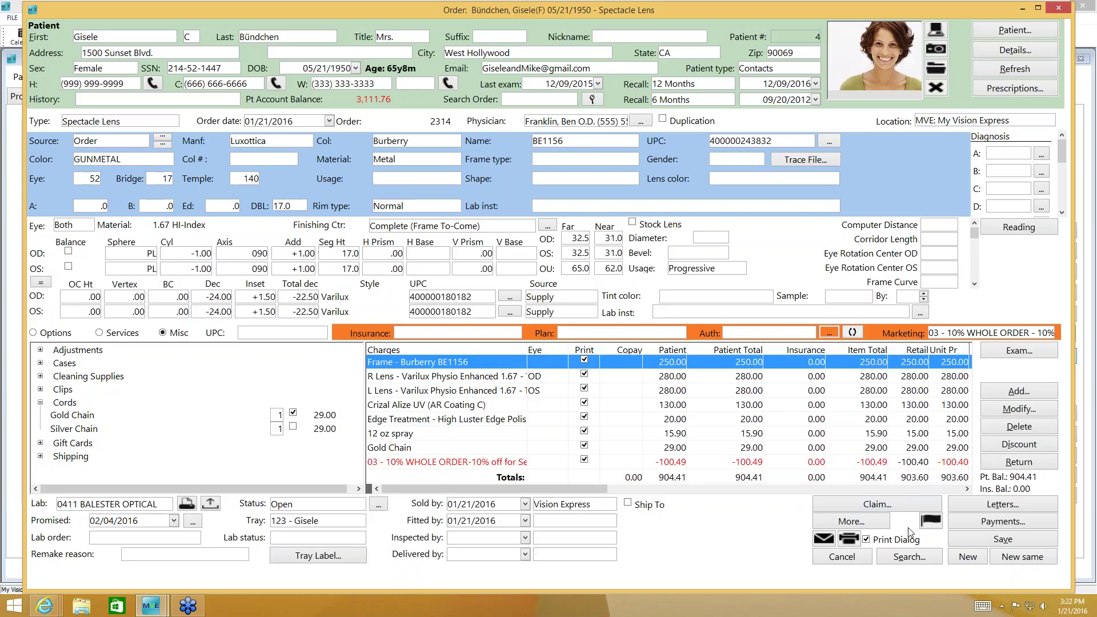
Step: Create a new order for the same patient, declining the newest prescription
click(1004, 563)
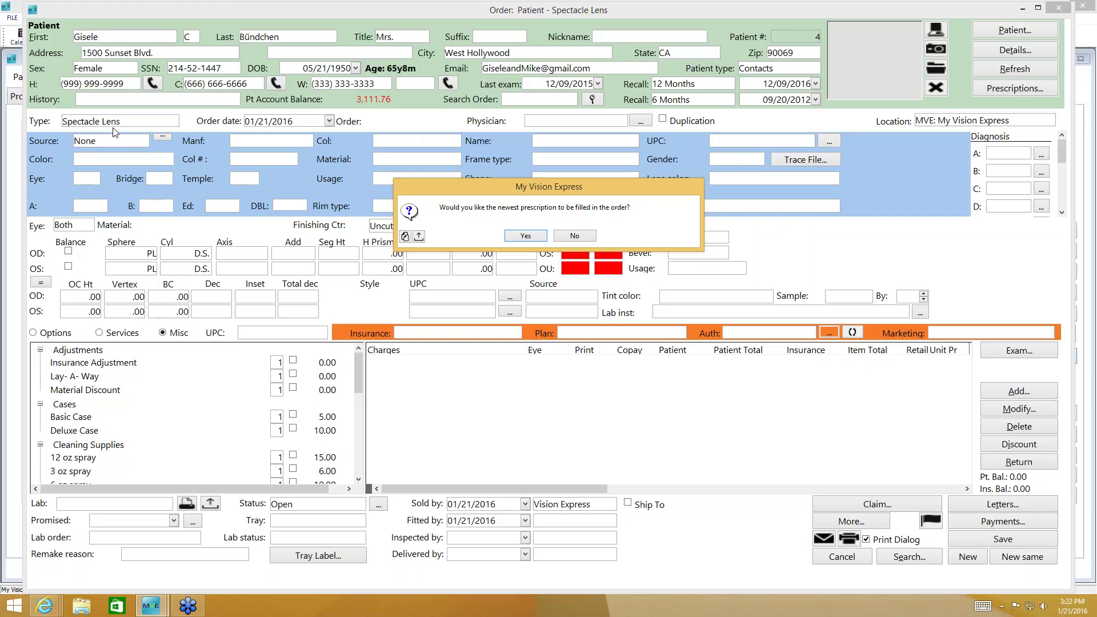
click(574, 236)
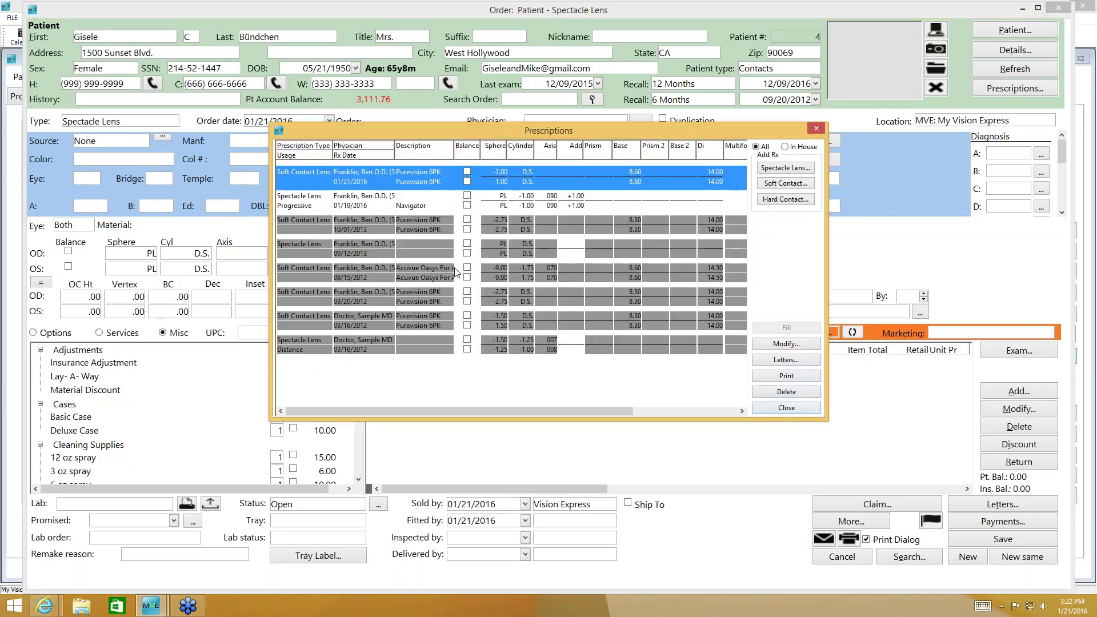
click(807, 407)
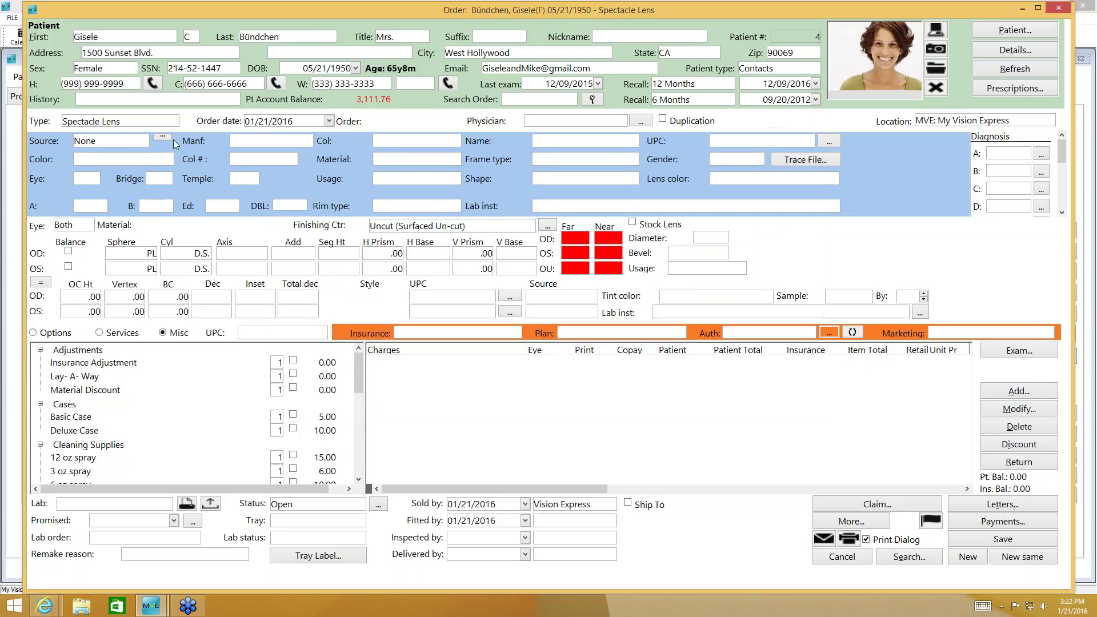
click(161, 122)
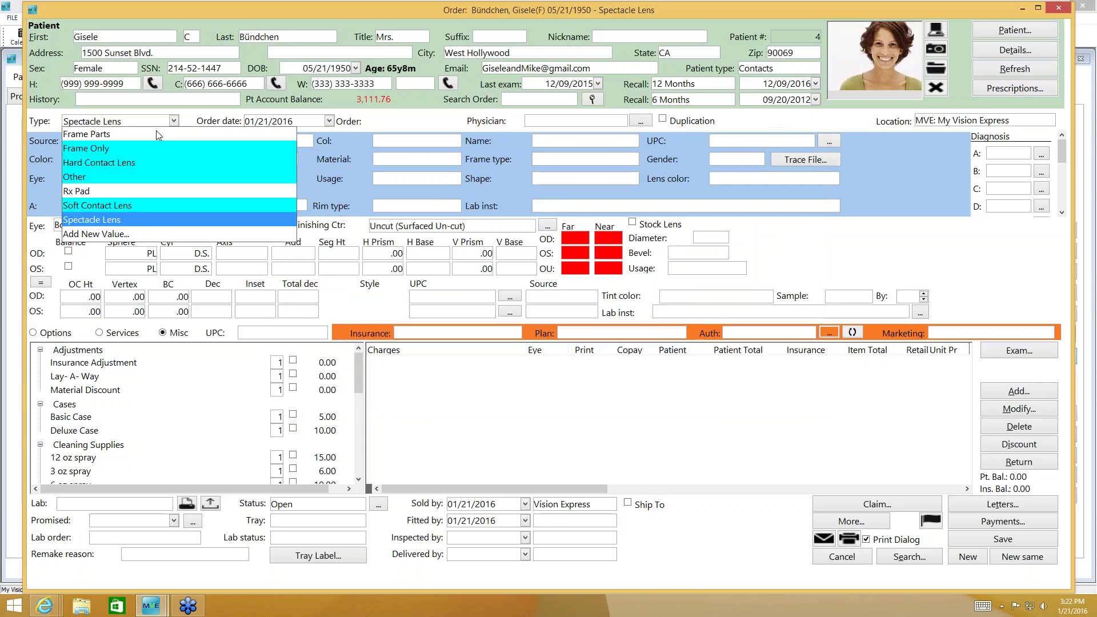
Step: Change the order to Soft Contact Lens with the newest prescription, ordering OD and OS lenses
click(98, 207)
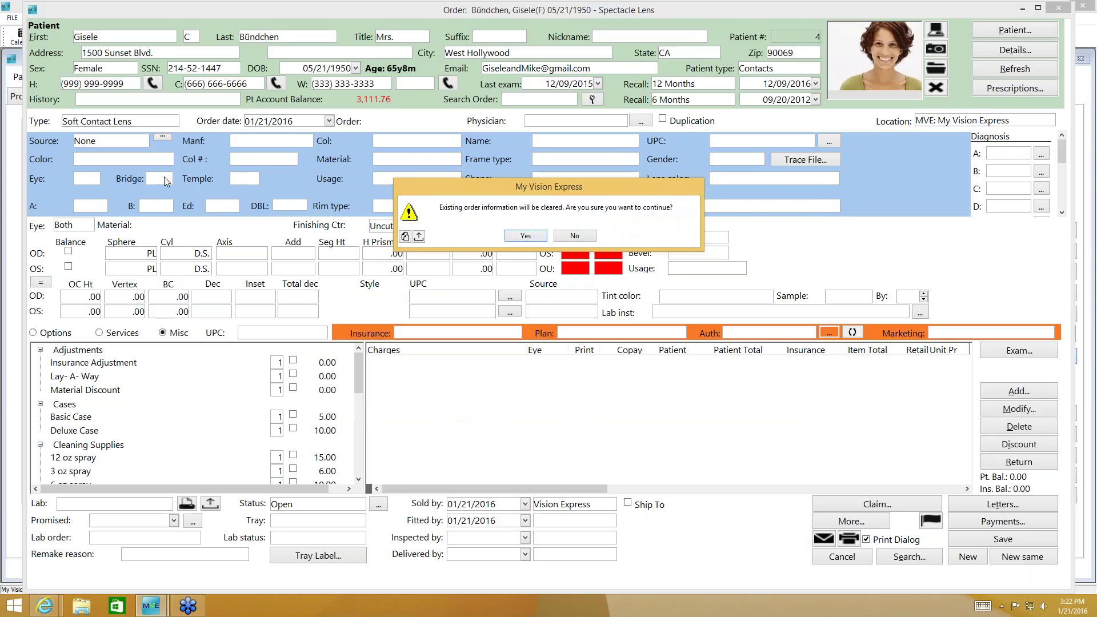
click(525, 235)
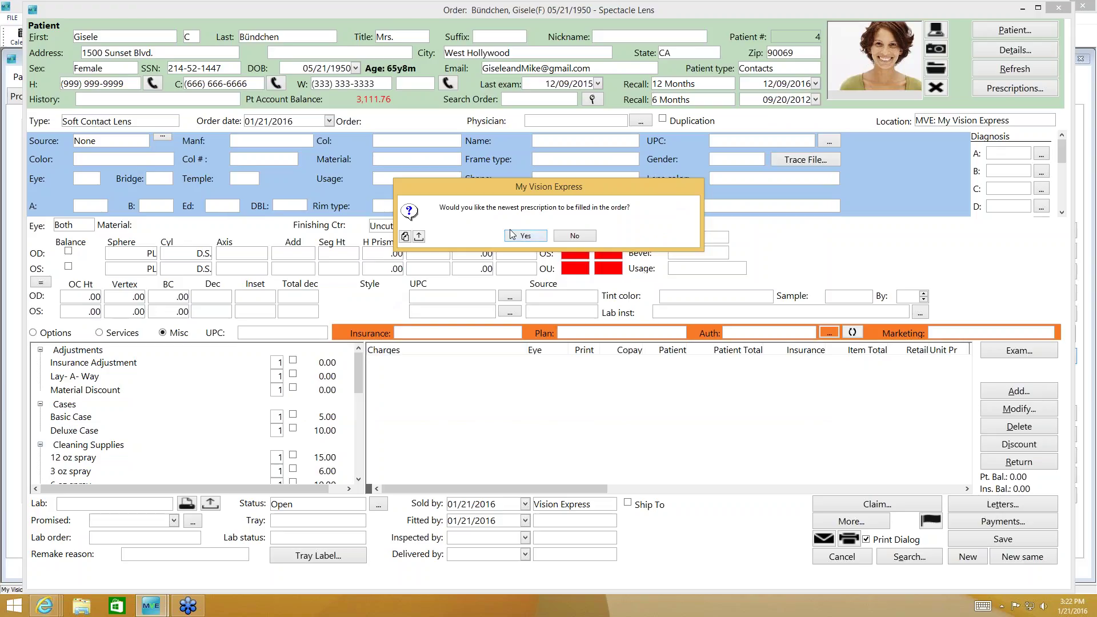
click(522, 237)
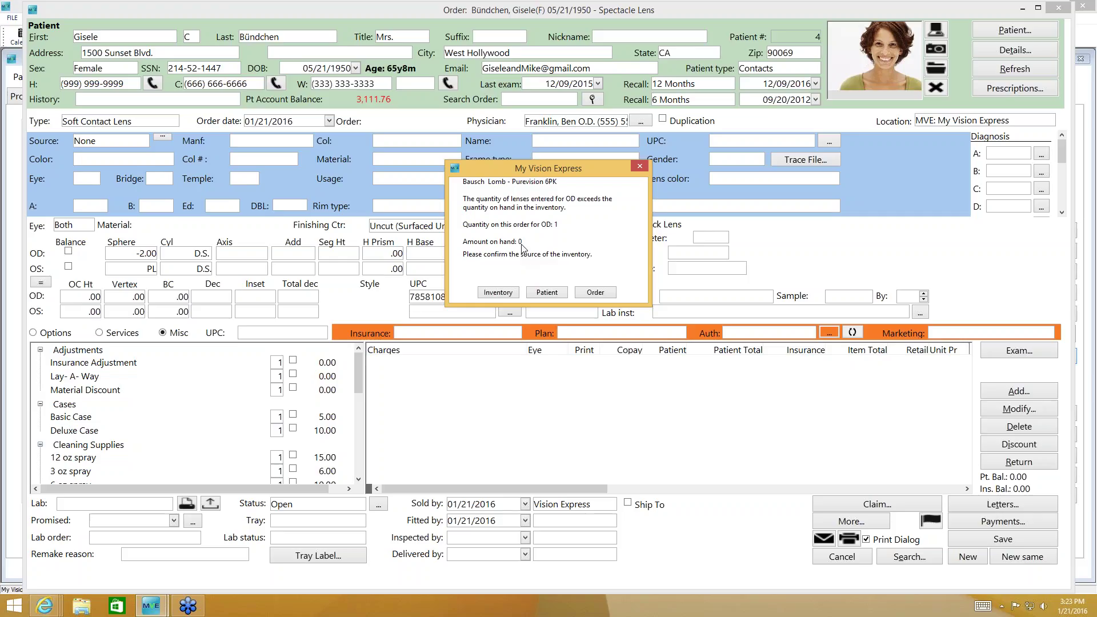
click(607, 292)
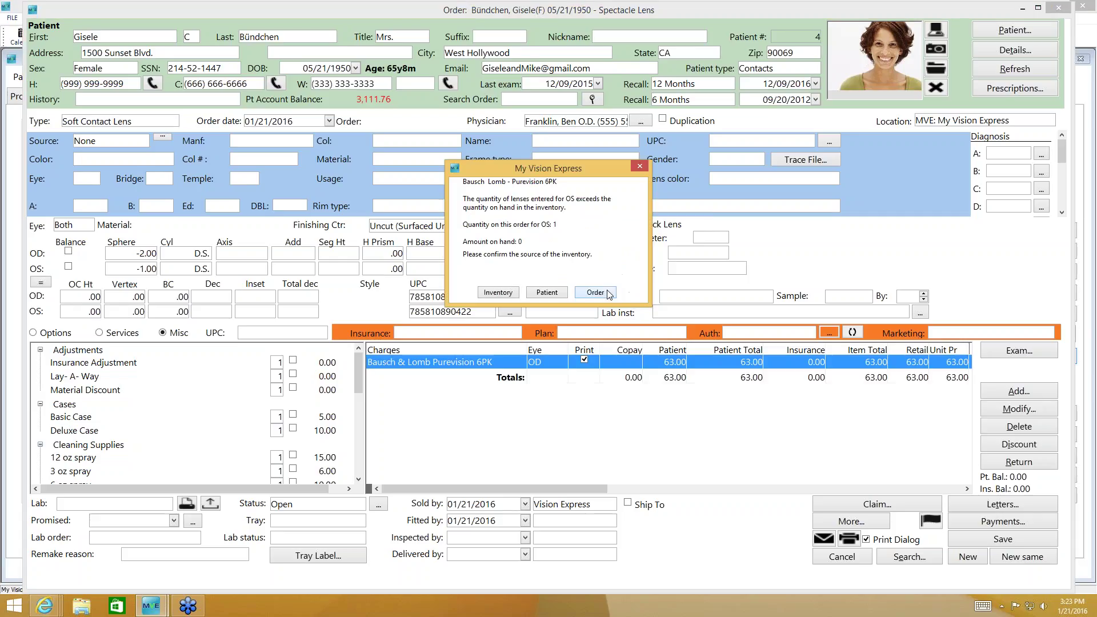
click(608, 293)
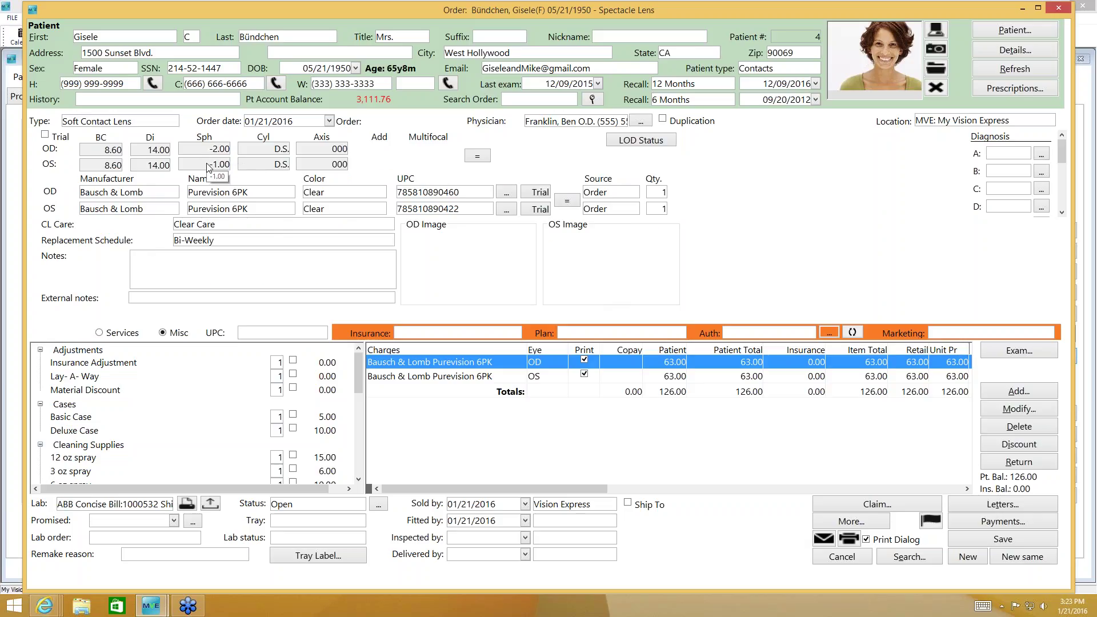
Step: Set both OD and OS Purevision 6PK quantities to 2 boxes
click(661, 193)
text(2)
click(661, 209)
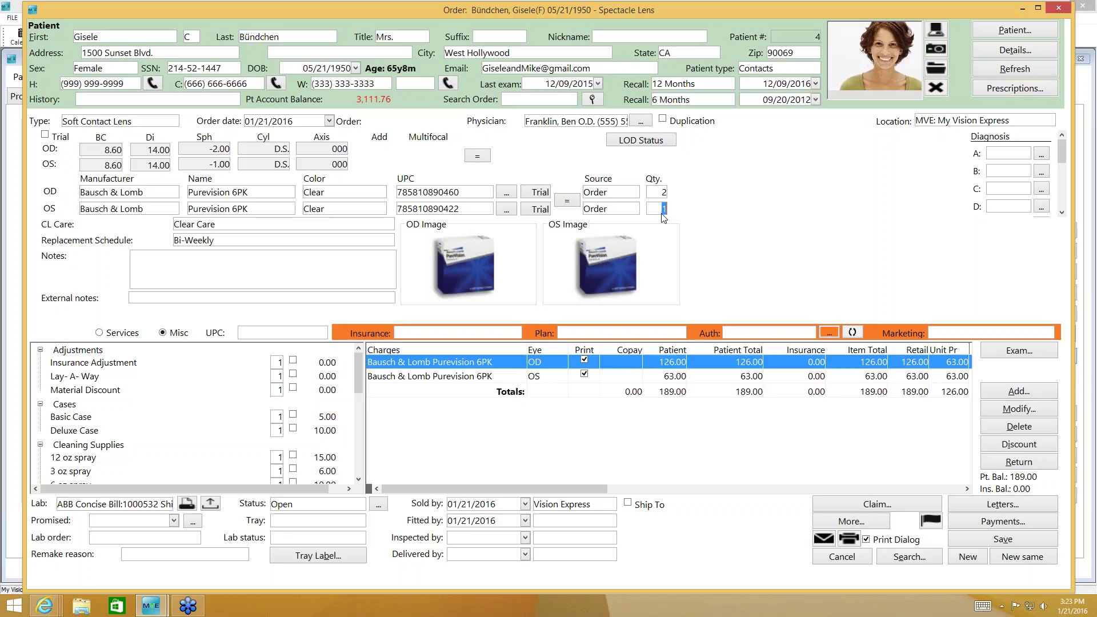
text(2)
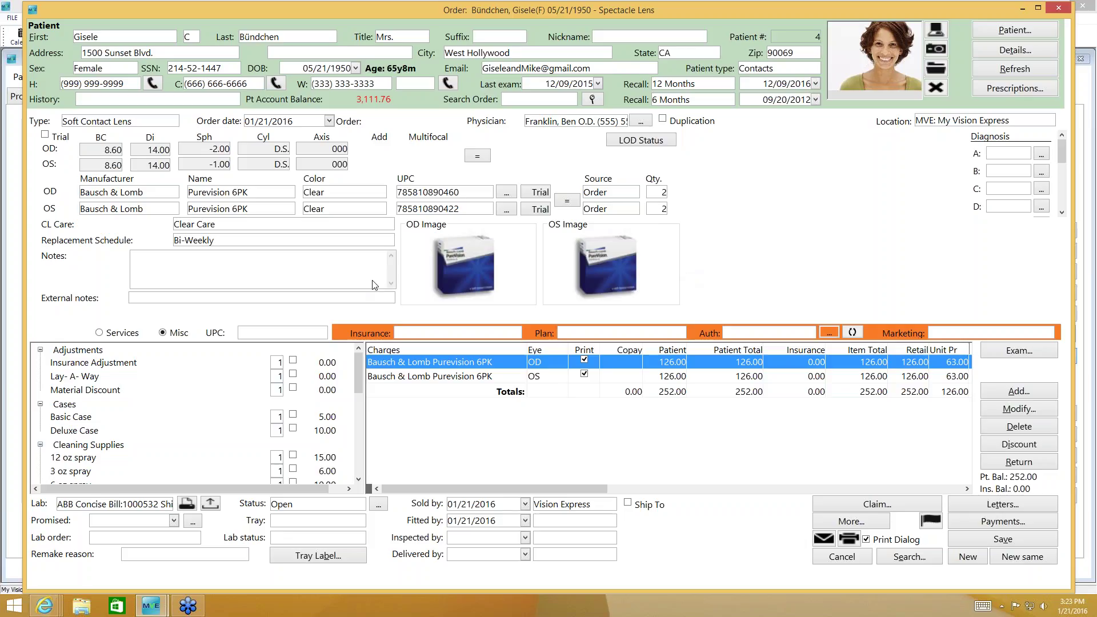
click(368, 299)
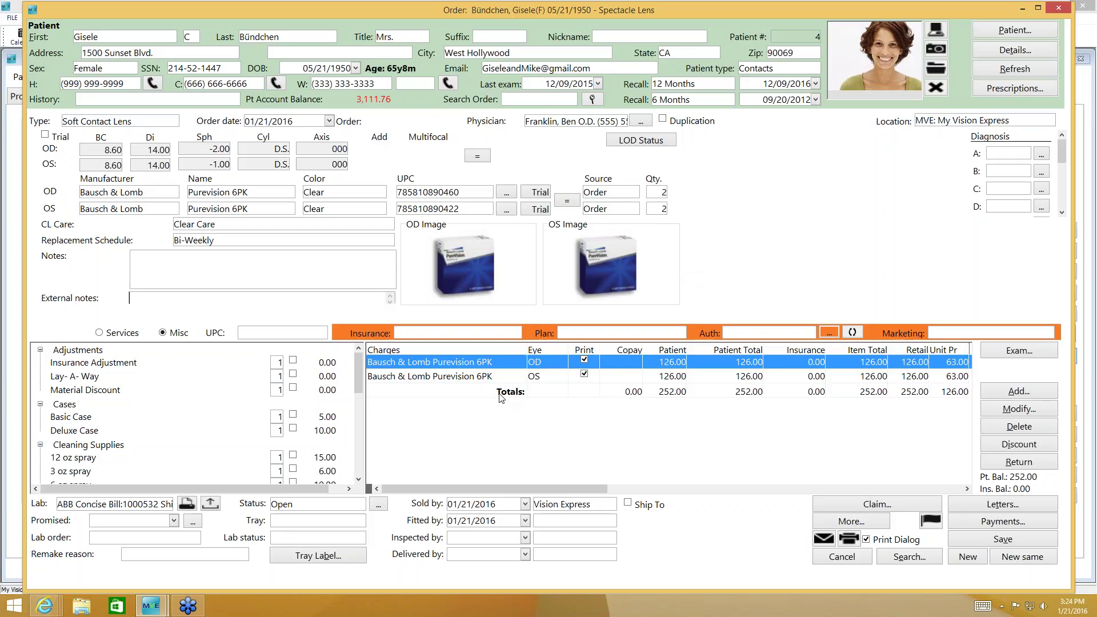
click(500, 428)
Step: Collapse the Adjustments, Cases, Cleaning Supplies, Cords, Clips and Gift Cards groups
click(40, 351)
click(41, 363)
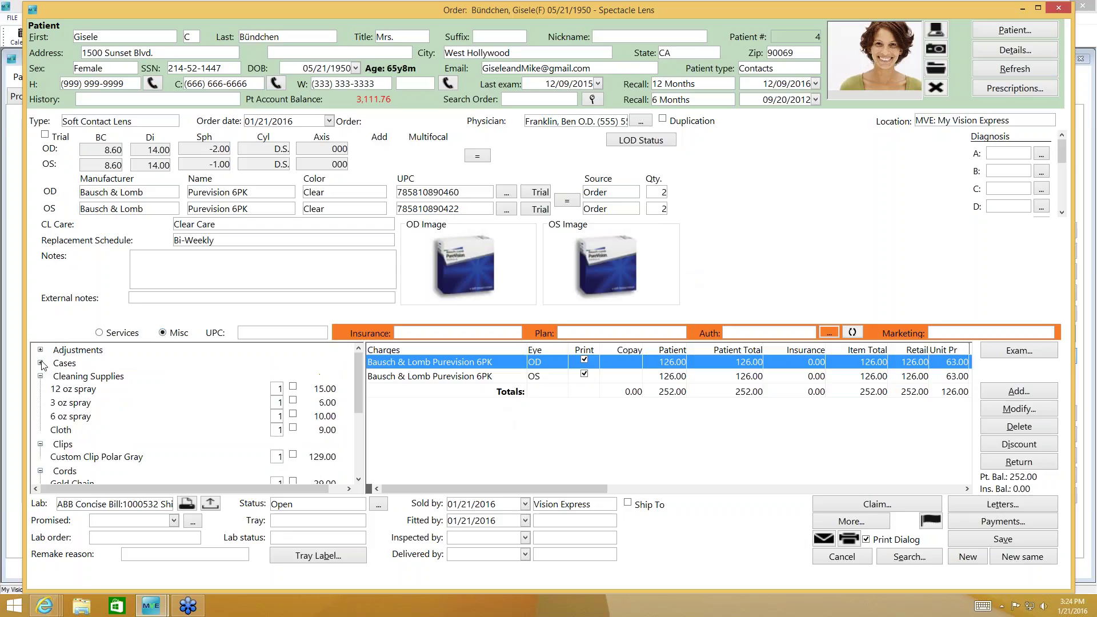
click(41, 363)
click(40, 364)
click(41, 376)
click(41, 416)
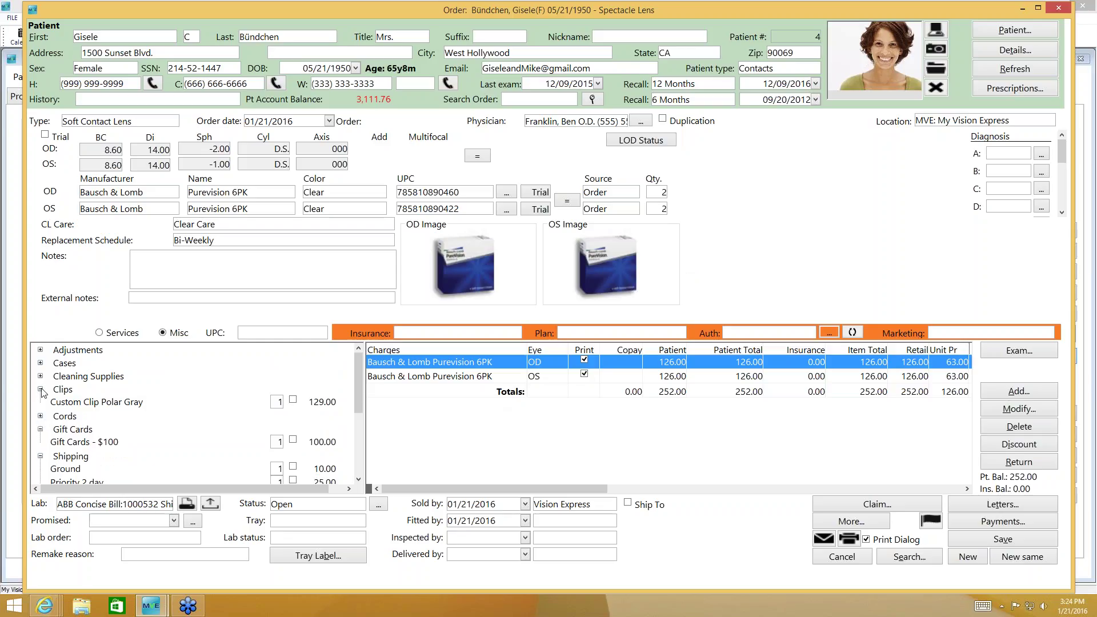
click(40, 389)
click(41, 415)
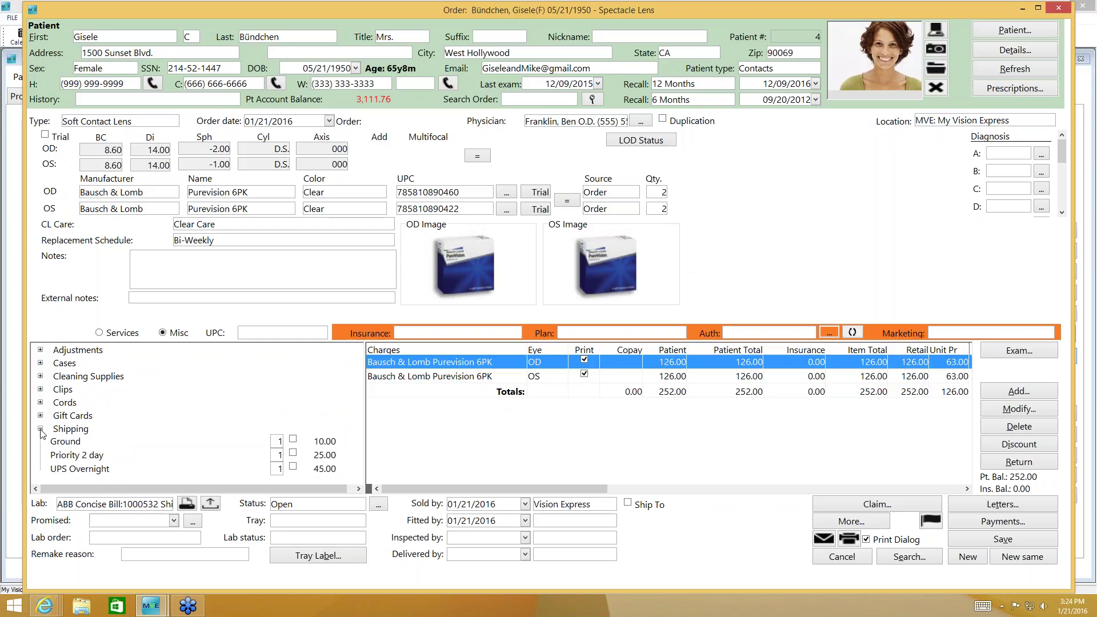
Step: Expand Shipping to view Ground, Priority 2 day and UPS Overnight, then collapse it
click(40, 429)
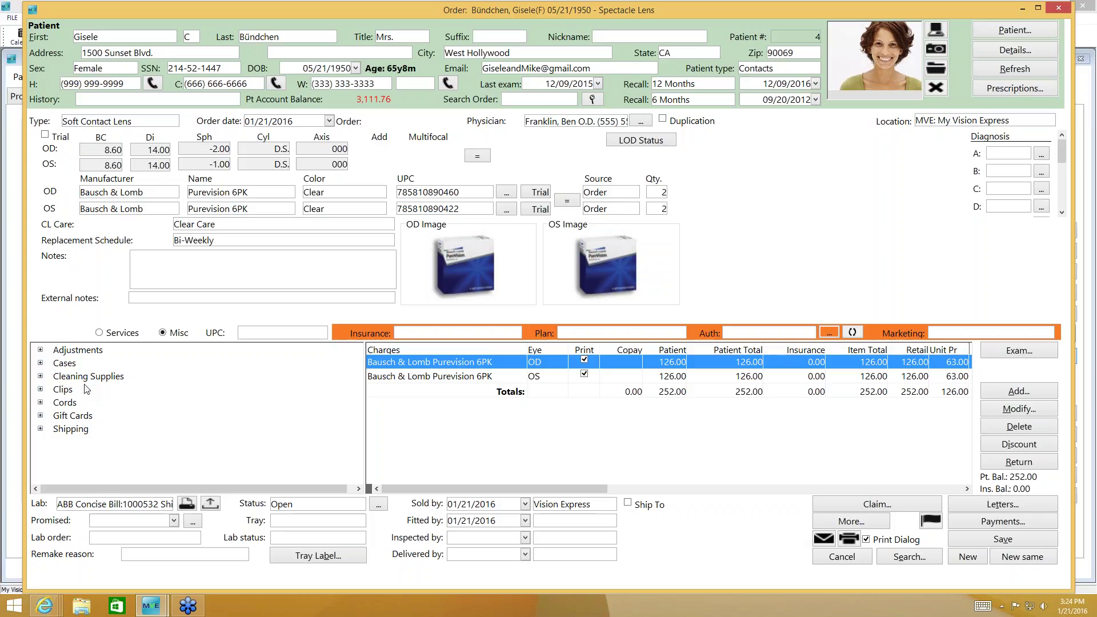
click(41, 429)
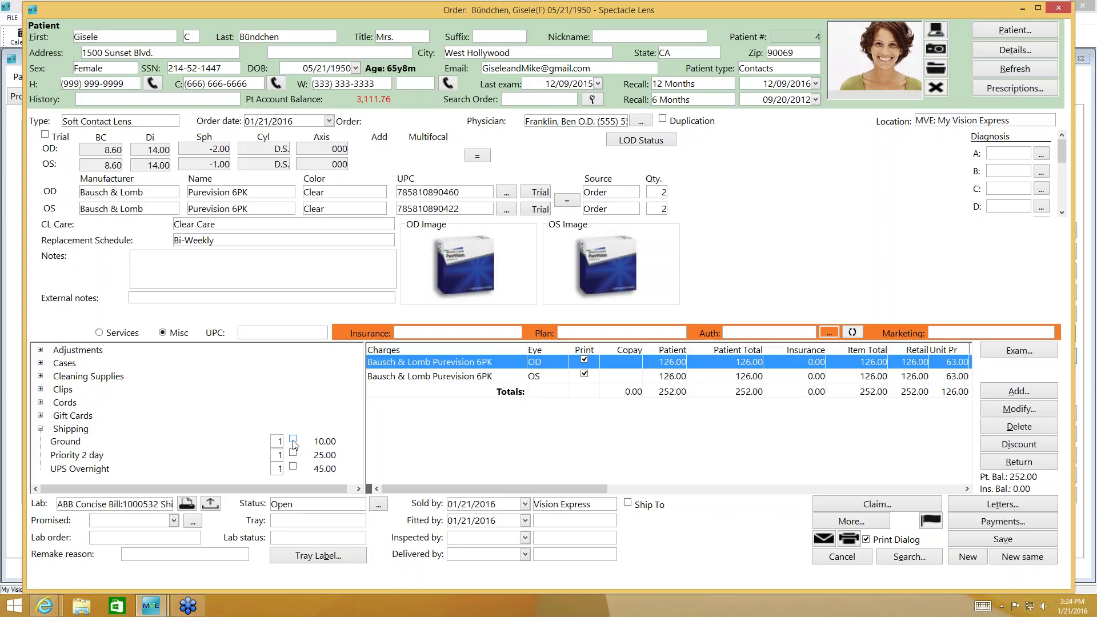
click(41, 430)
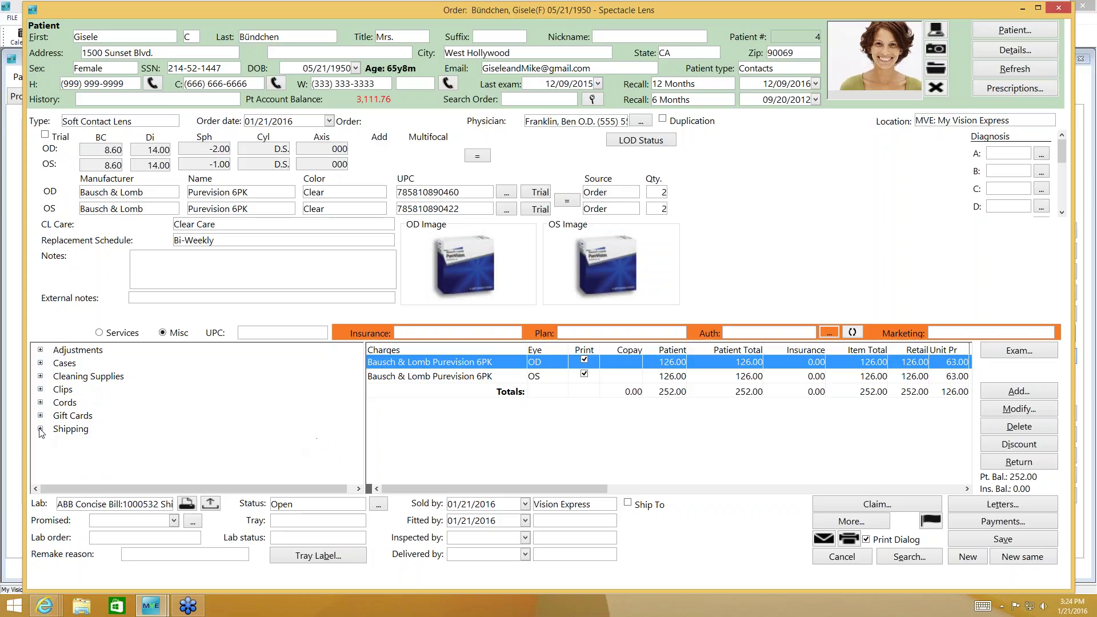
Step: Ship the order by Ground to the patient's primary address, adding a 10.00 charge
click(628, 505)
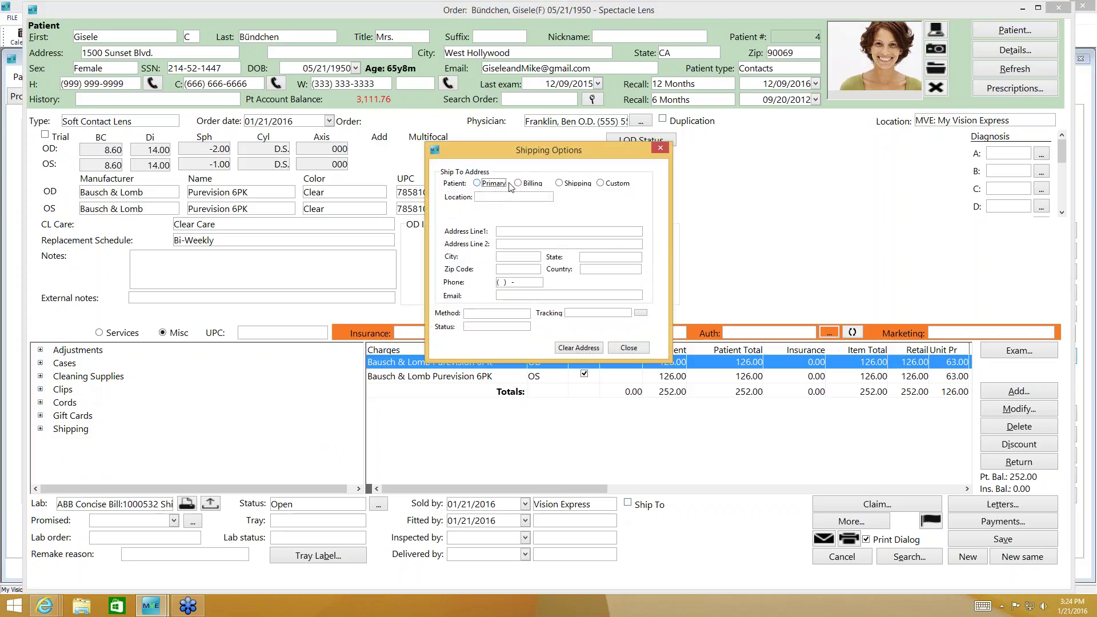
click(480, 183)
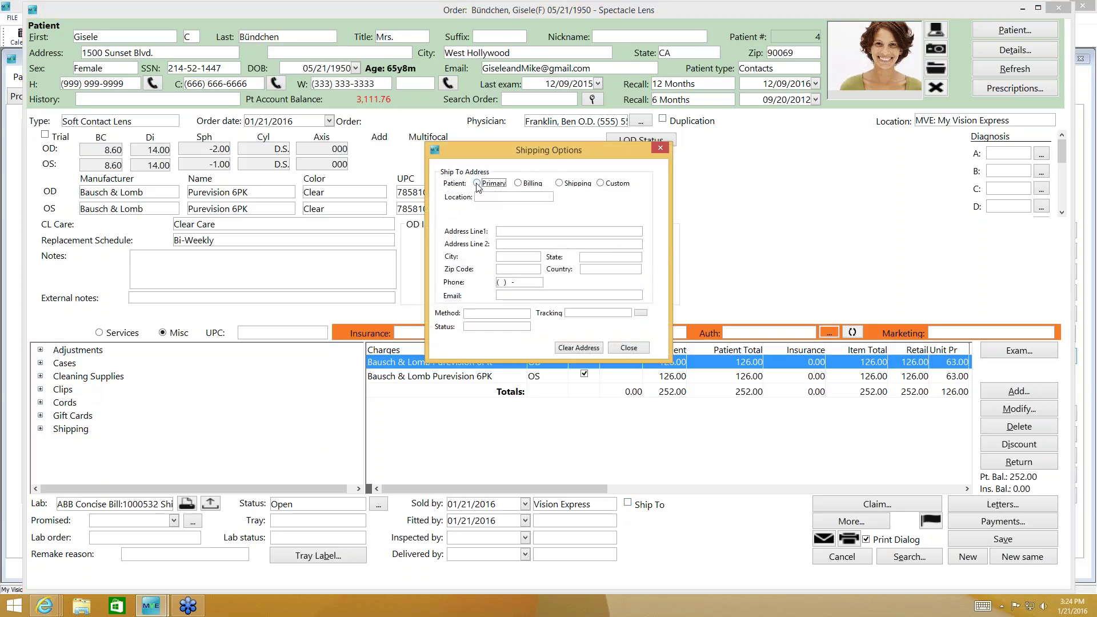
click(527, 315)
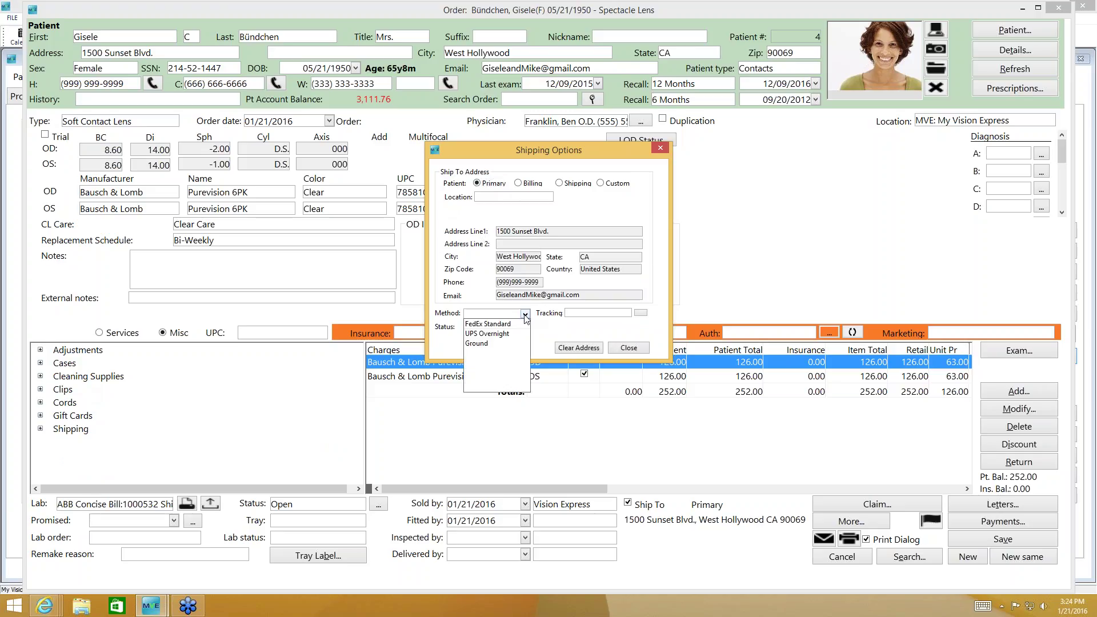
click(481, 344)
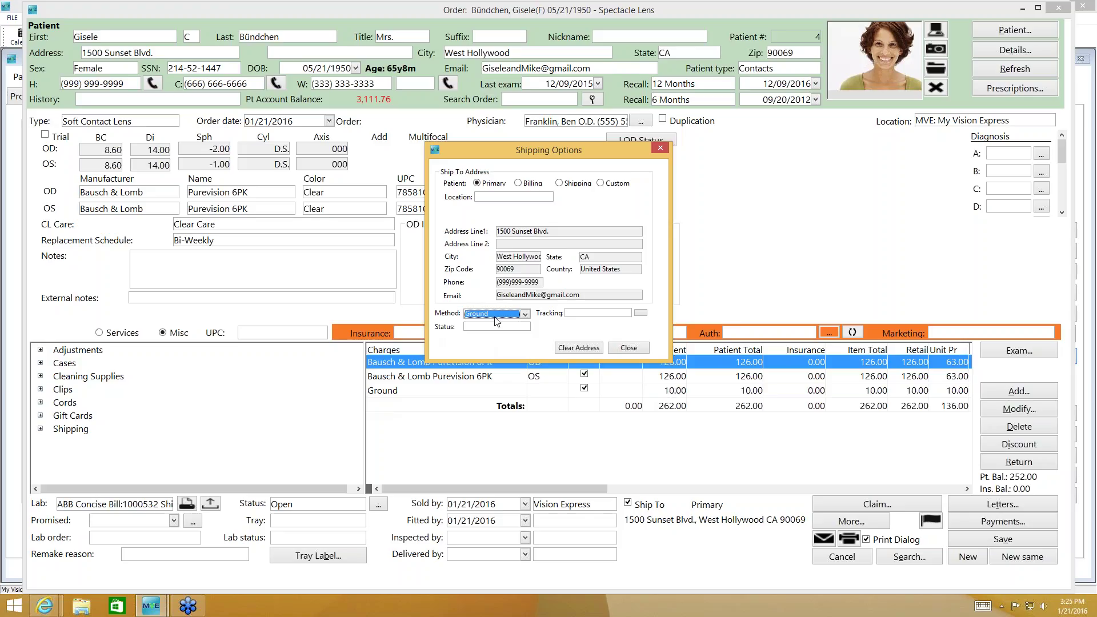
click(634, 349)
click(40, 444)
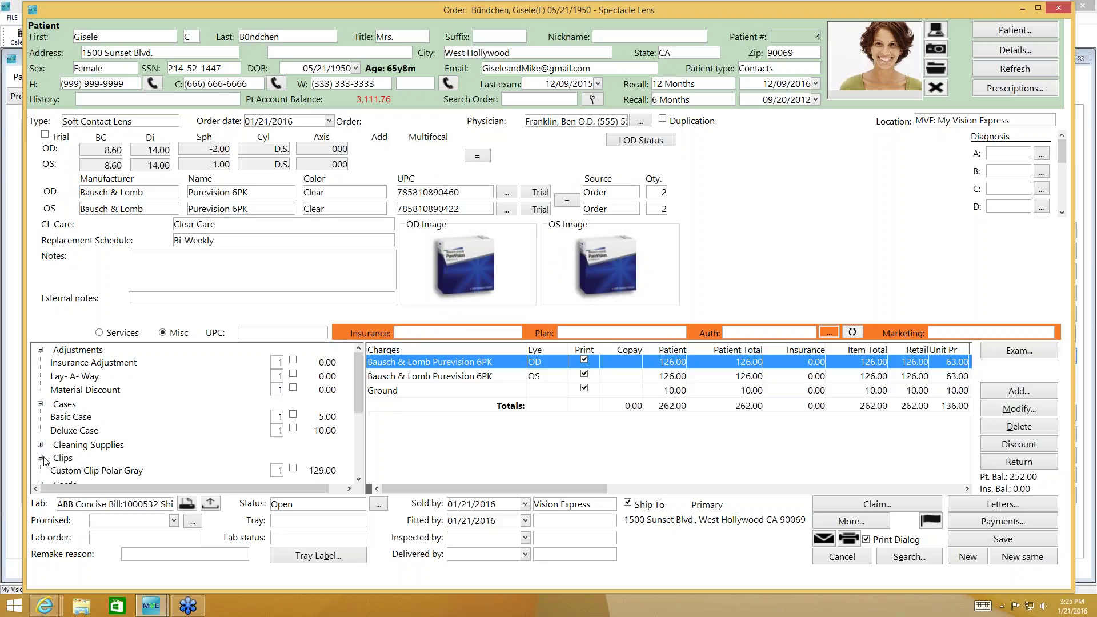
drag(357, 388, 355, 447)
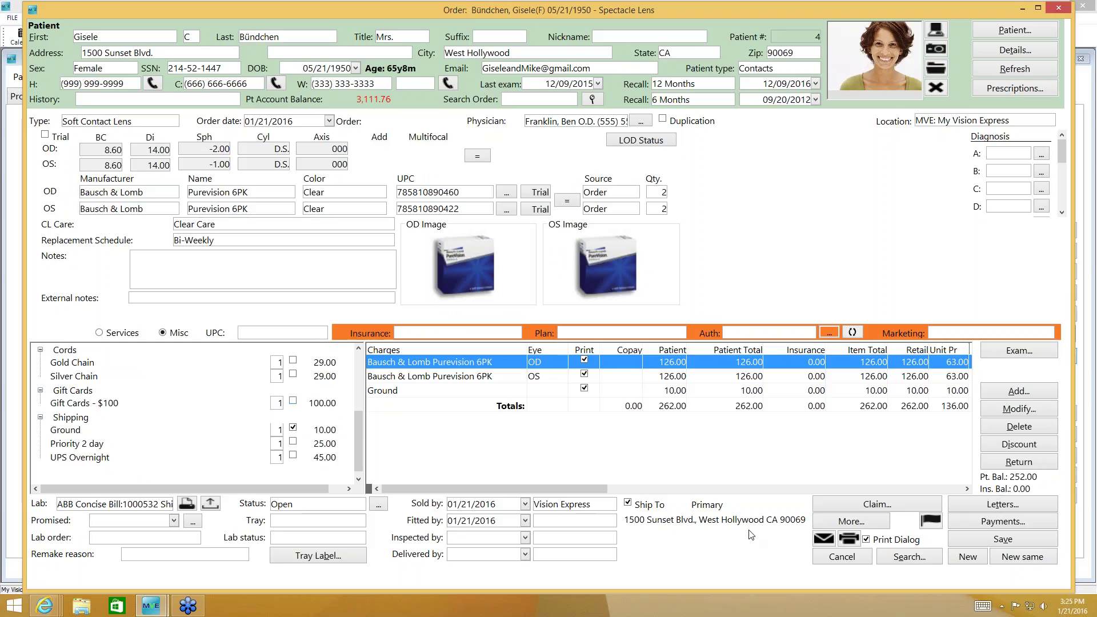
Step: Clear the ship-to address in the shipping options
click(722, 498)
double_click(635, 505)
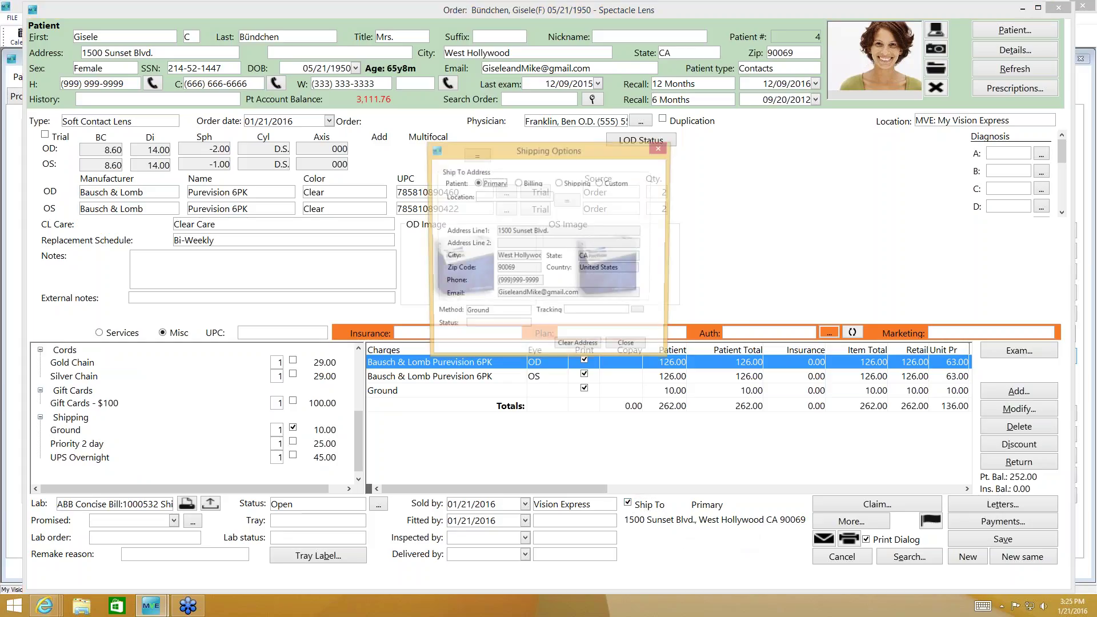
click(578, 348)
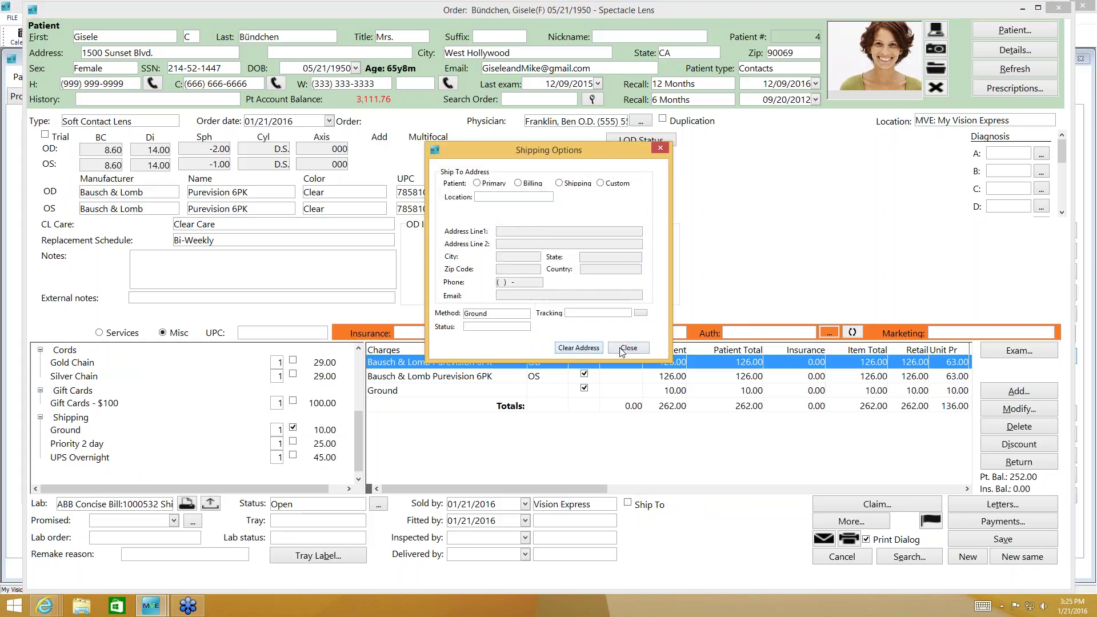
click(482, 316)
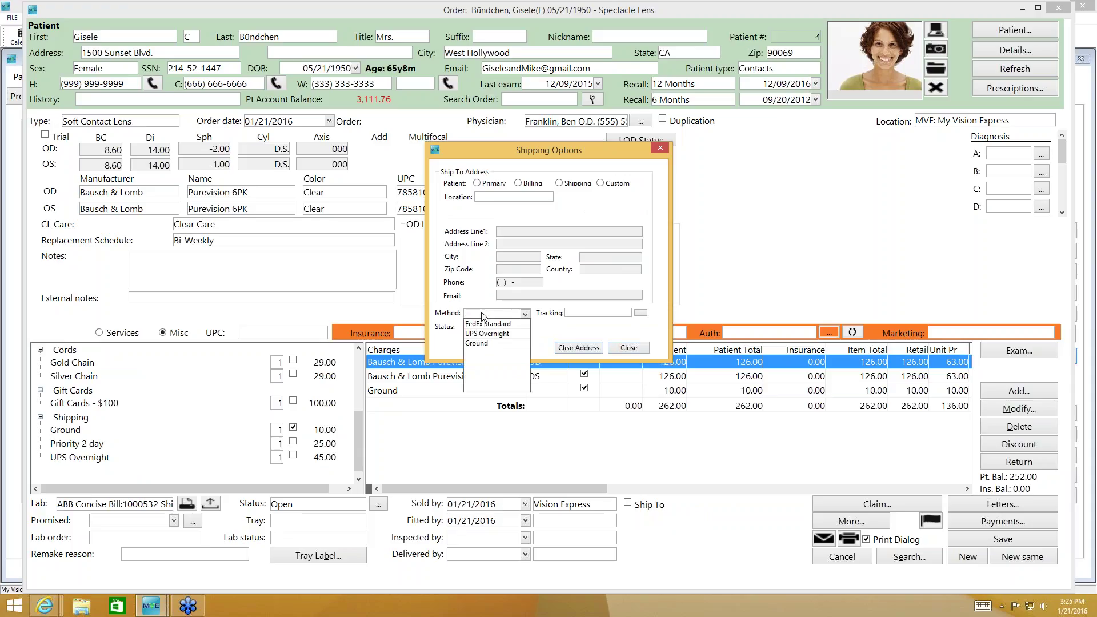
click(639, 349)
click(640, 350)
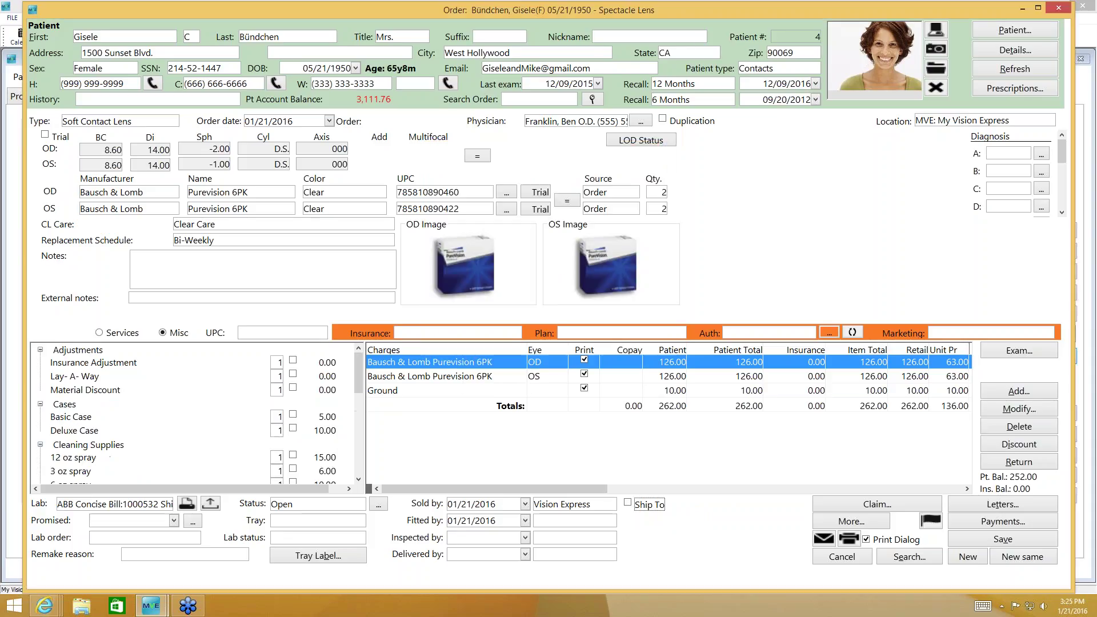
Step: Delete the 10.00 Ground charge line, returning the total to 252.00
click(492, 392)
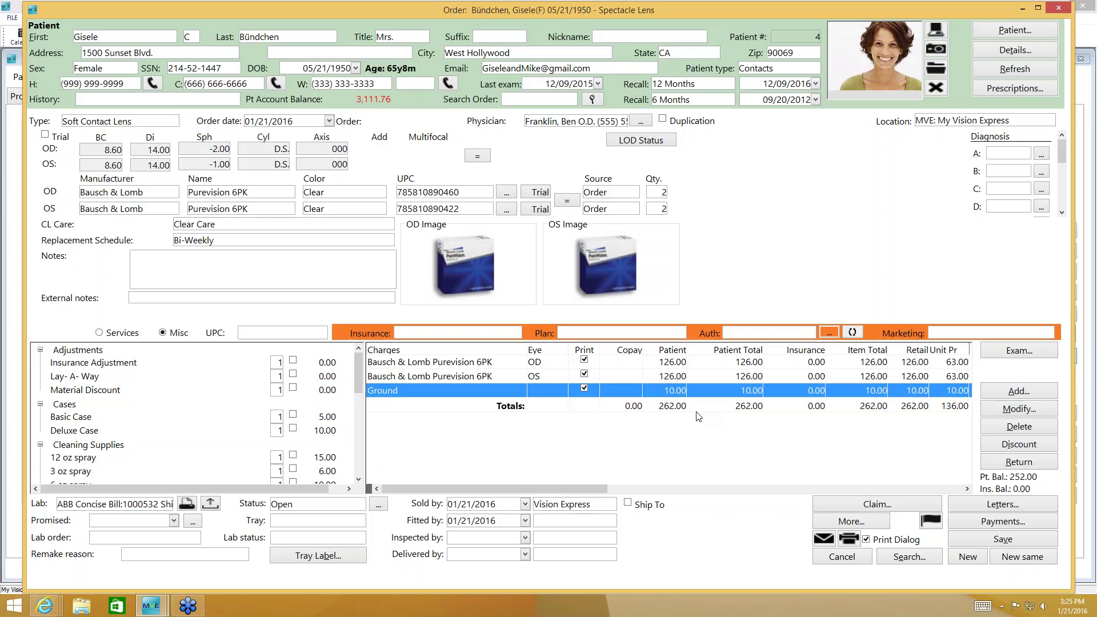
click(1017, 428)
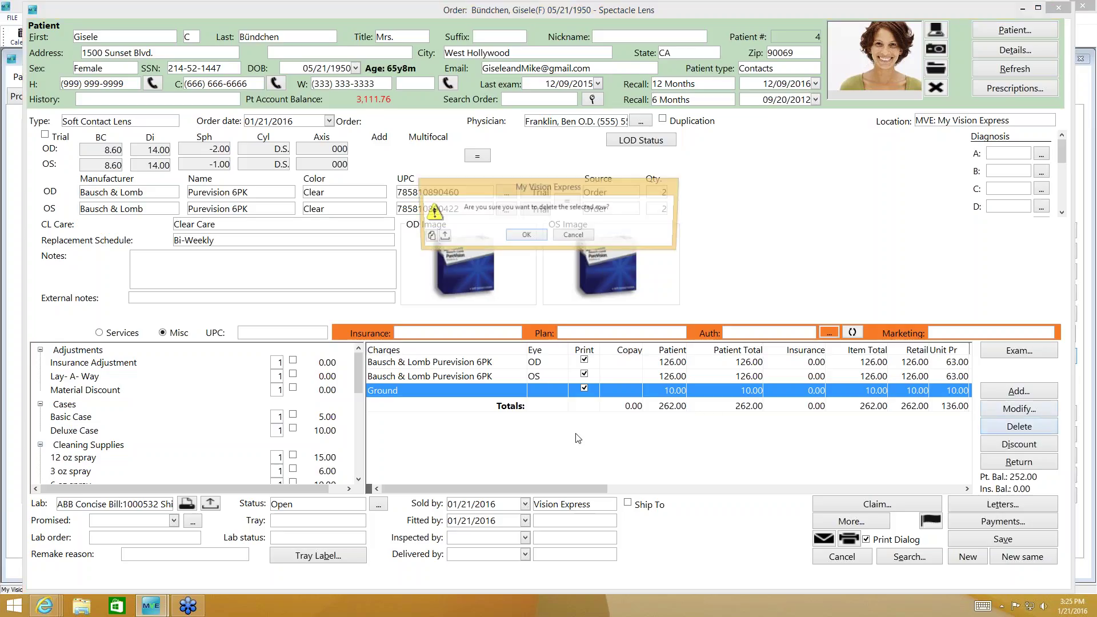
click(527, 238)
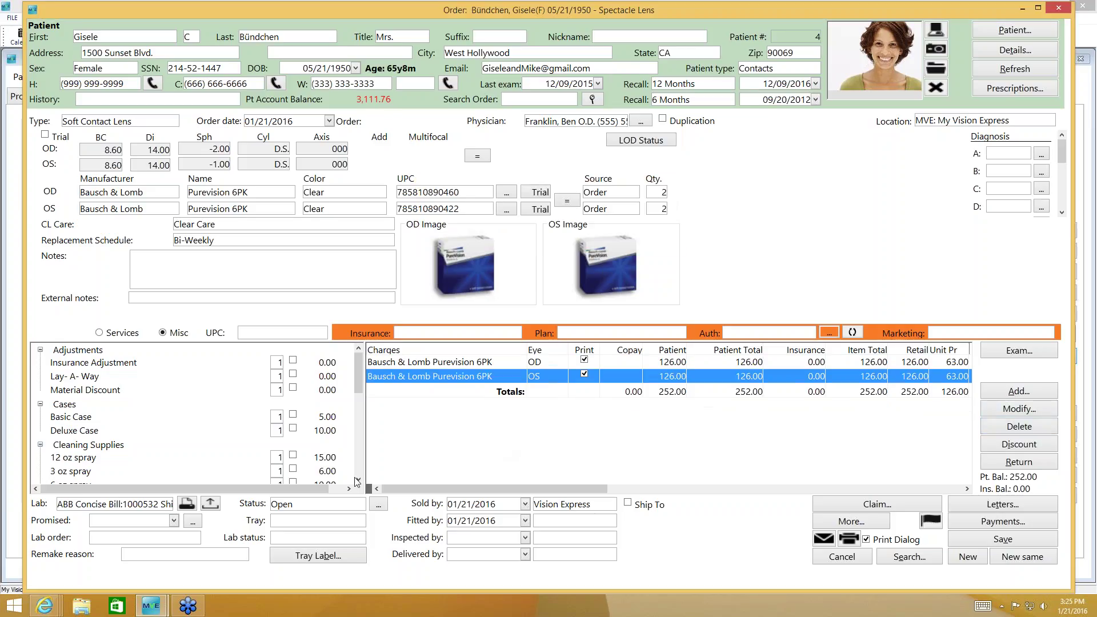
mouse_move(356, 373)
mouse_down()
mouse_move(359, 452)
mouse_move(363, 366)
mouse_up()
Step: After checking the Marketing list, apply a 10% New Patient discount to both Purevision 6PK lines (113.40 each)
click(1024, 334)
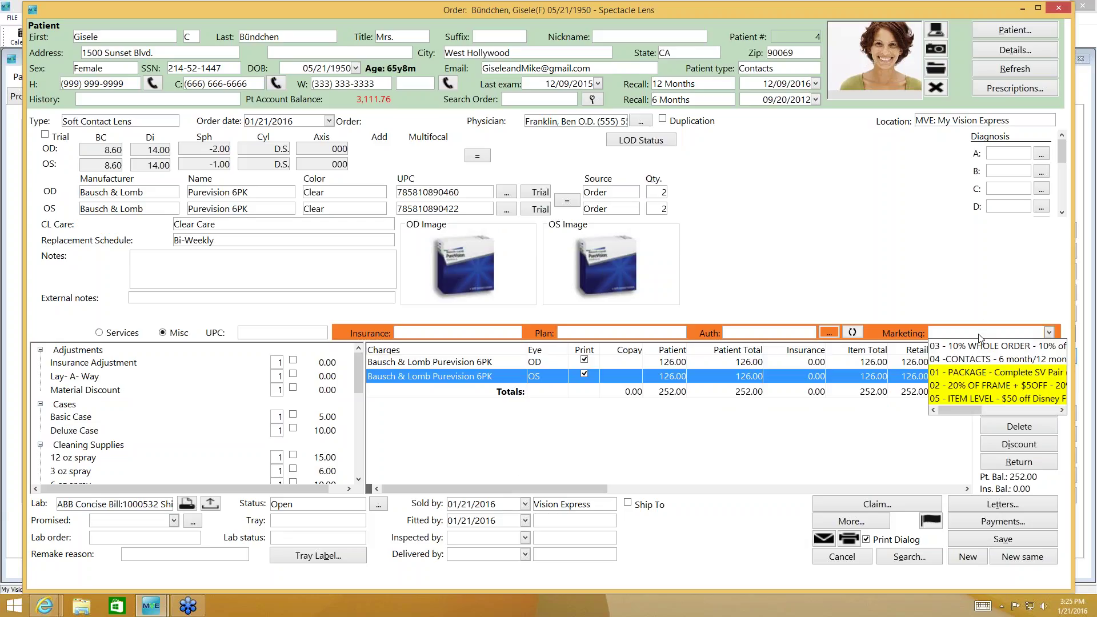
click(925, 446)
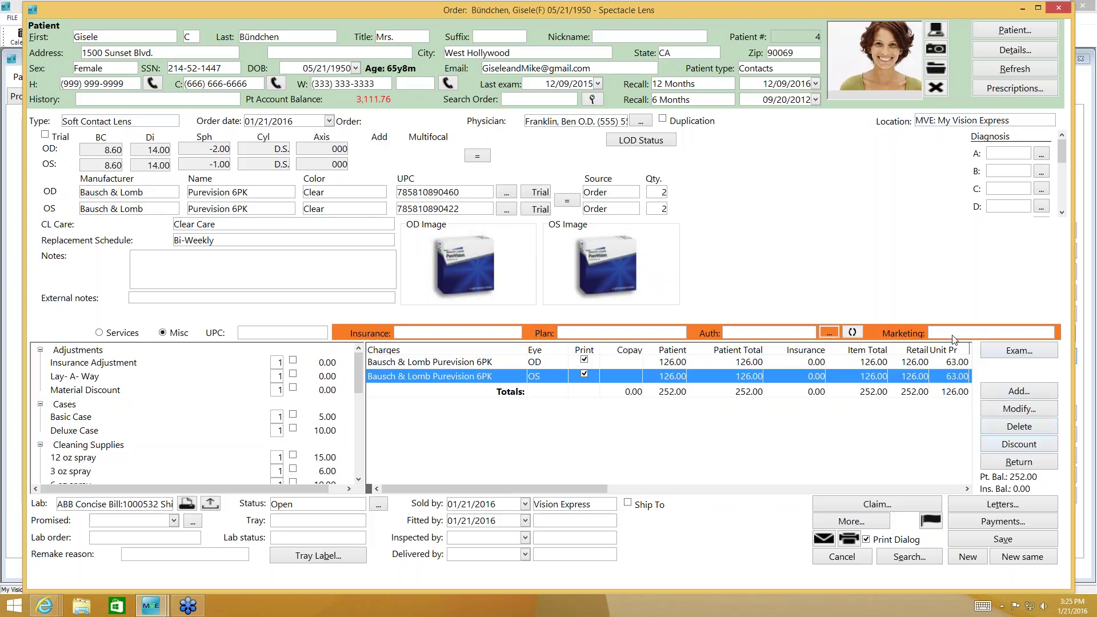
click(985, 446)
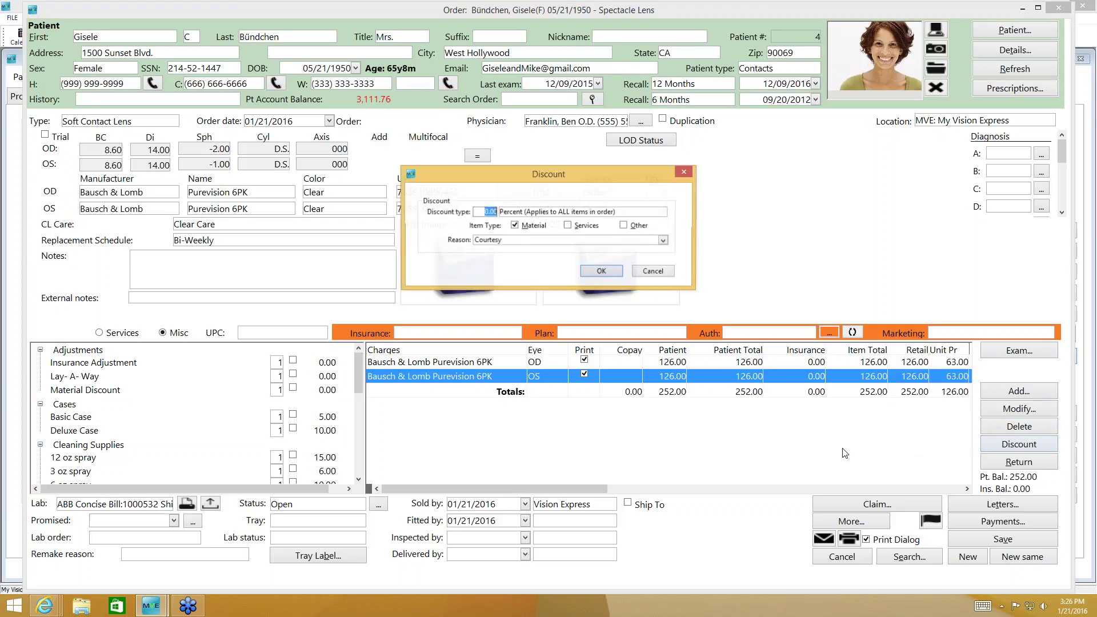
click(483, 211)
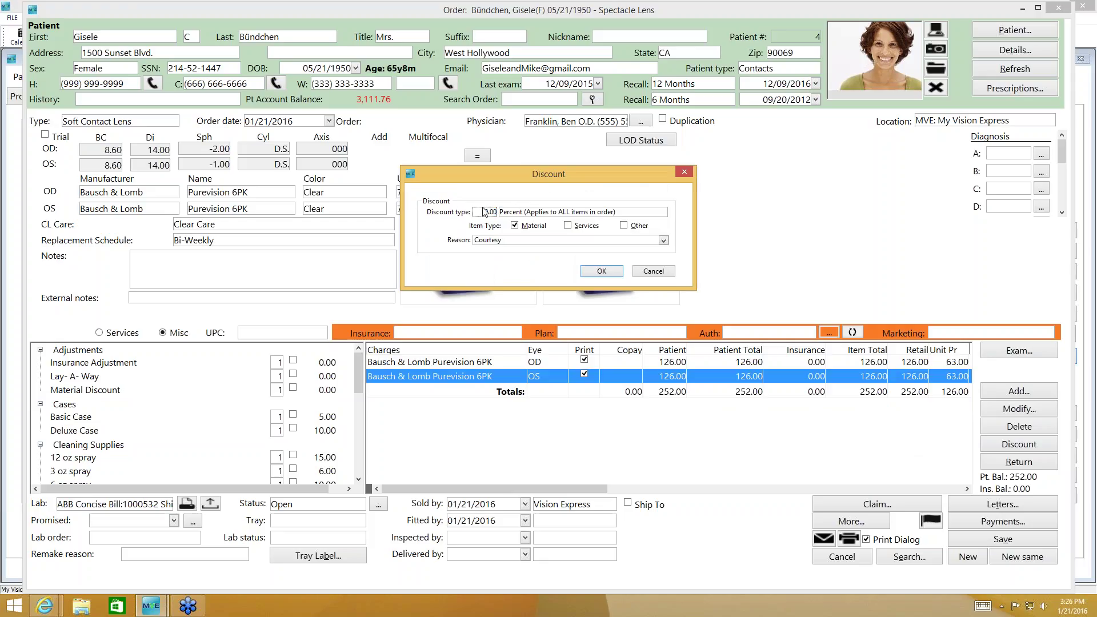
text(1)
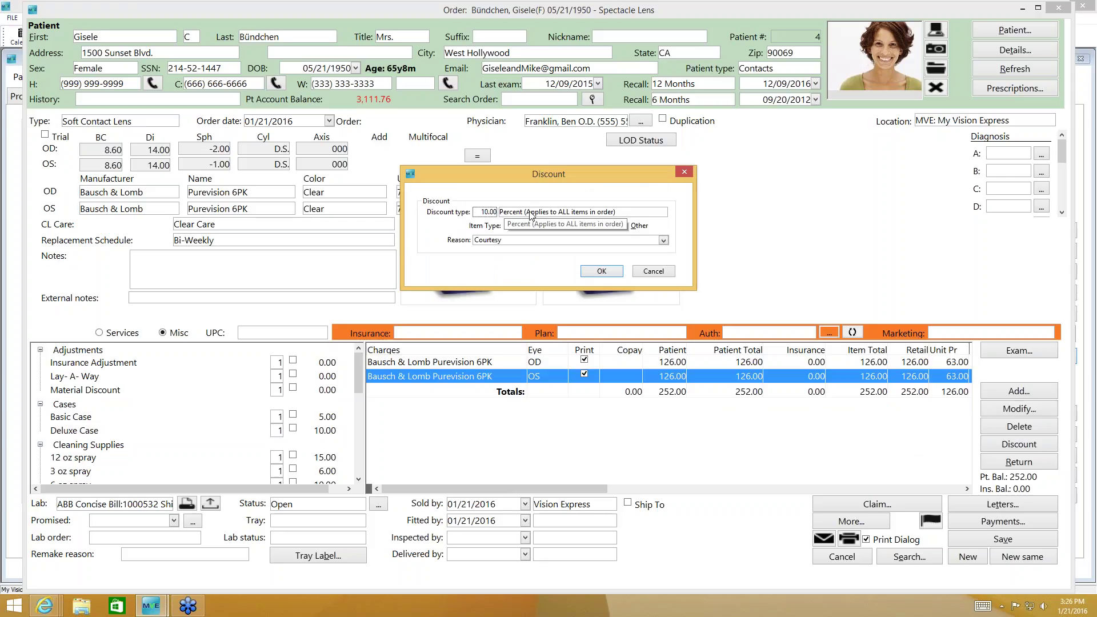
click(527, 242)
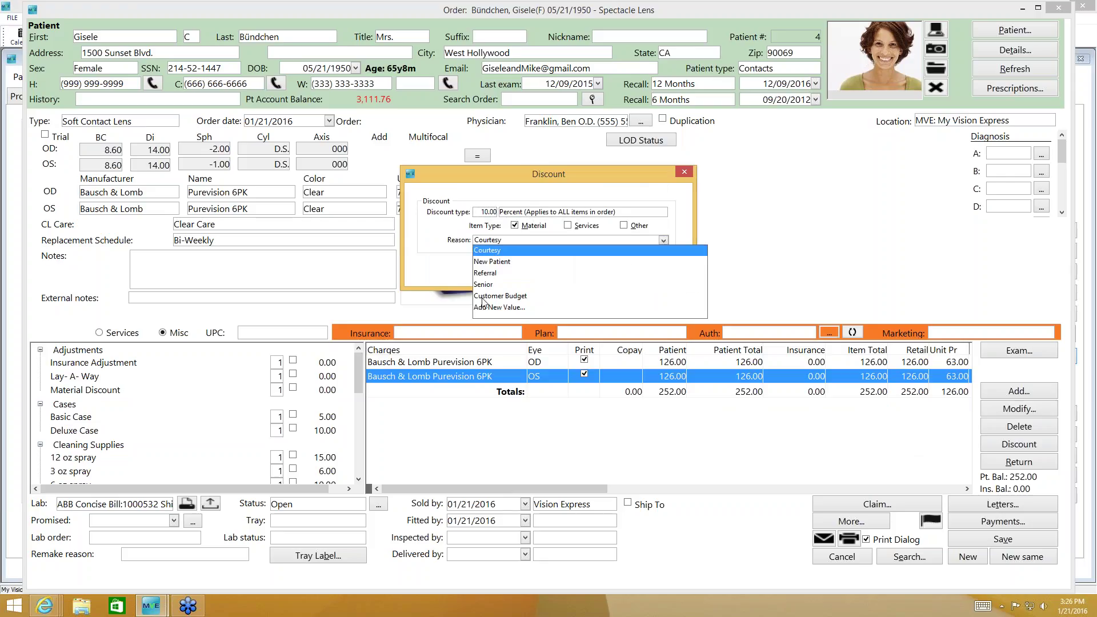
click(490, 262)
click(584, 274)
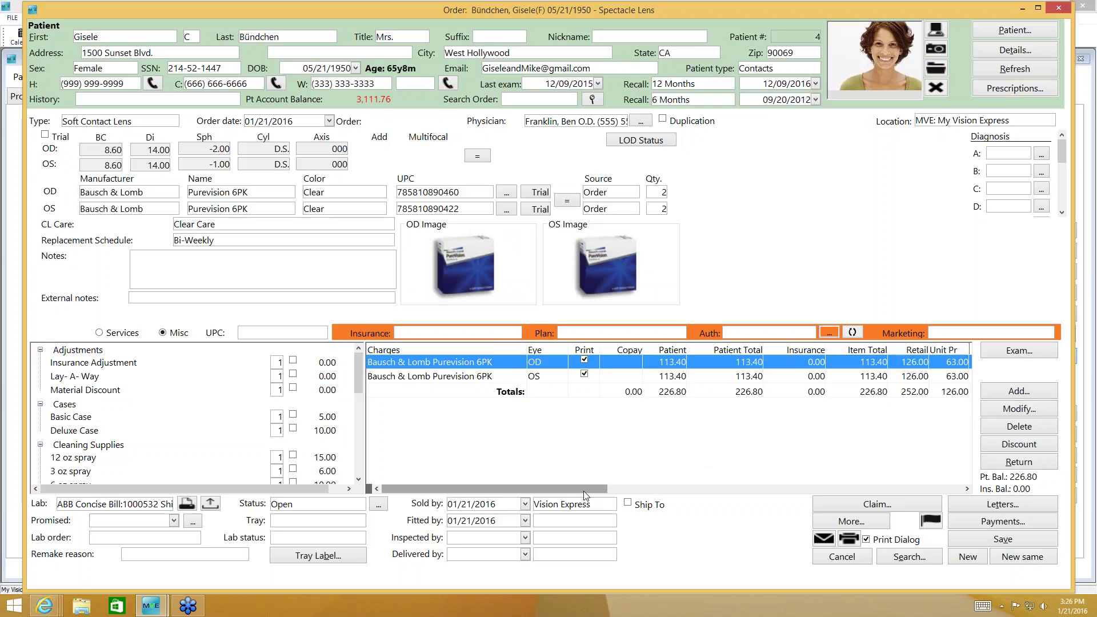
drag(583, 492, 586, 492)
mouse_move(621, 488)
mouse_down()
mouse_move(685, 488)
mouse_move(407, 490)
mouse_move(634, 485)
mouse_up()
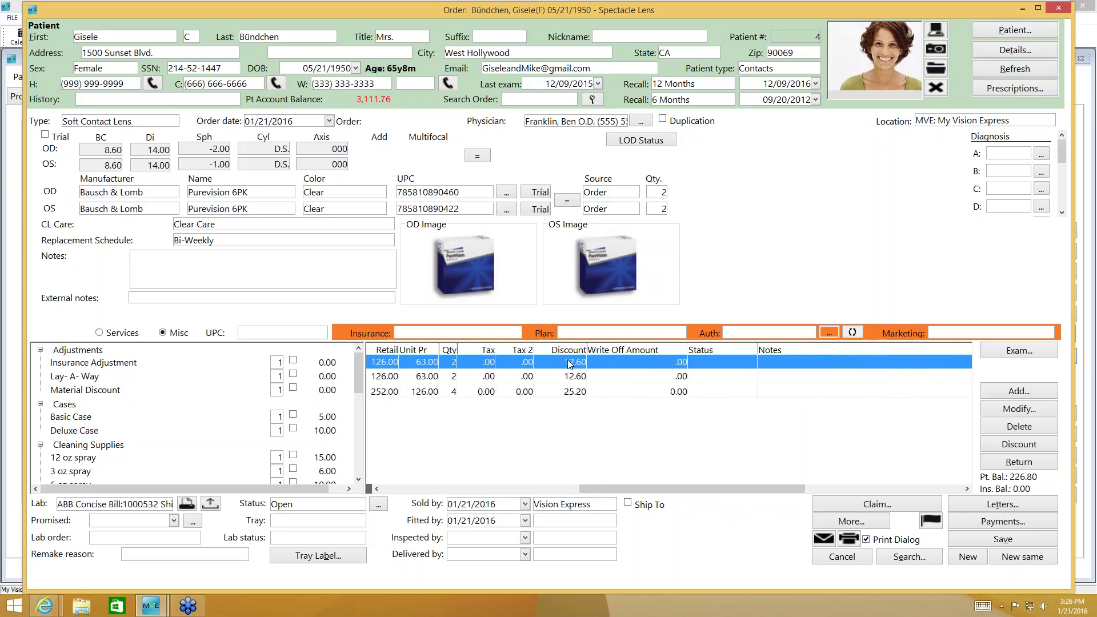
drag(612, 484, 434, 487)
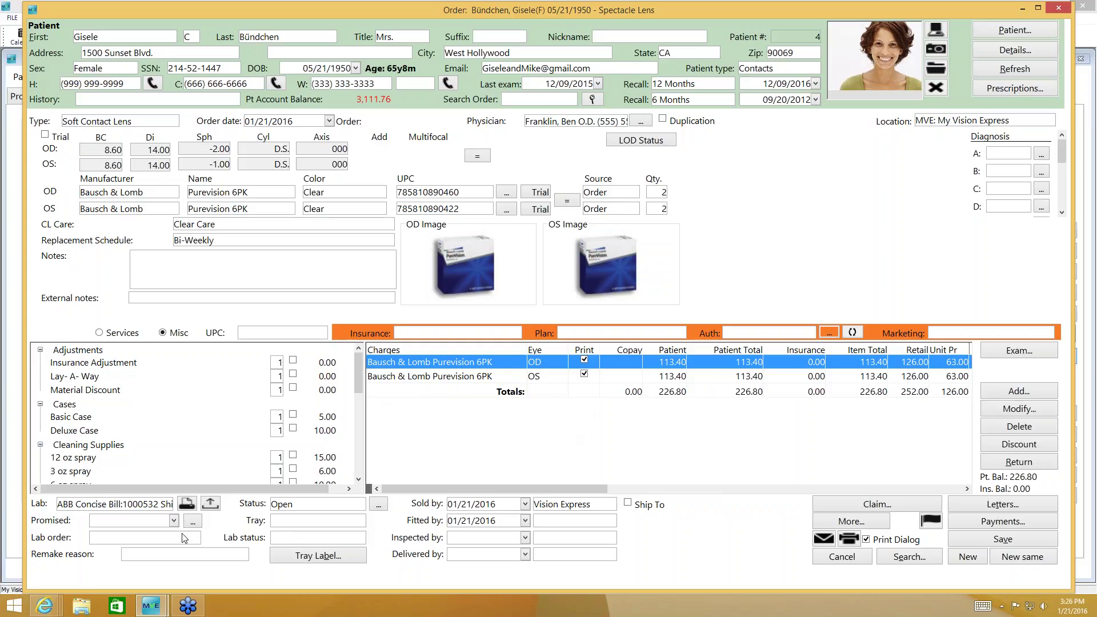
Step: Promise the order for 01/28/2016, keep its status Open, and assign tray 12
click(179, 520)
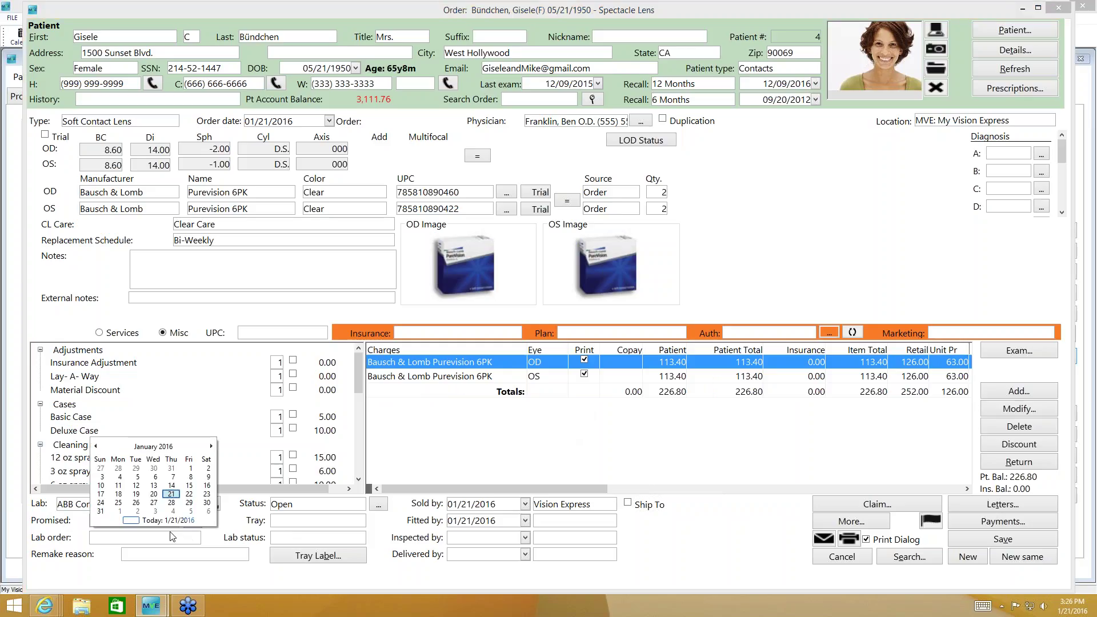
click(171, 503)
click(314, 506)
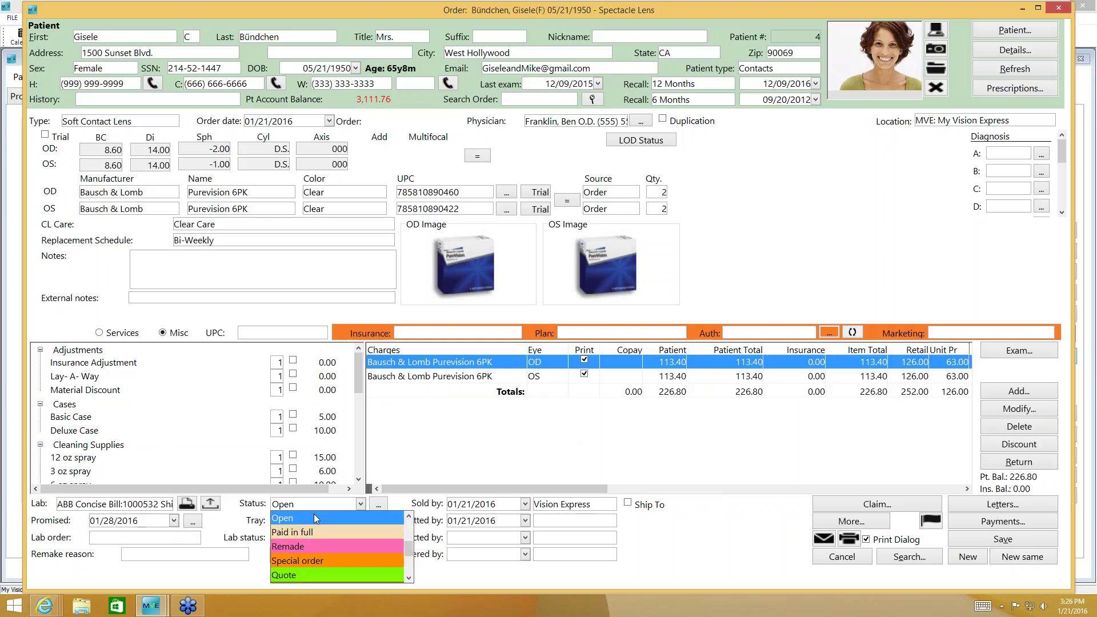
click(314, 516)
click(313, 522)
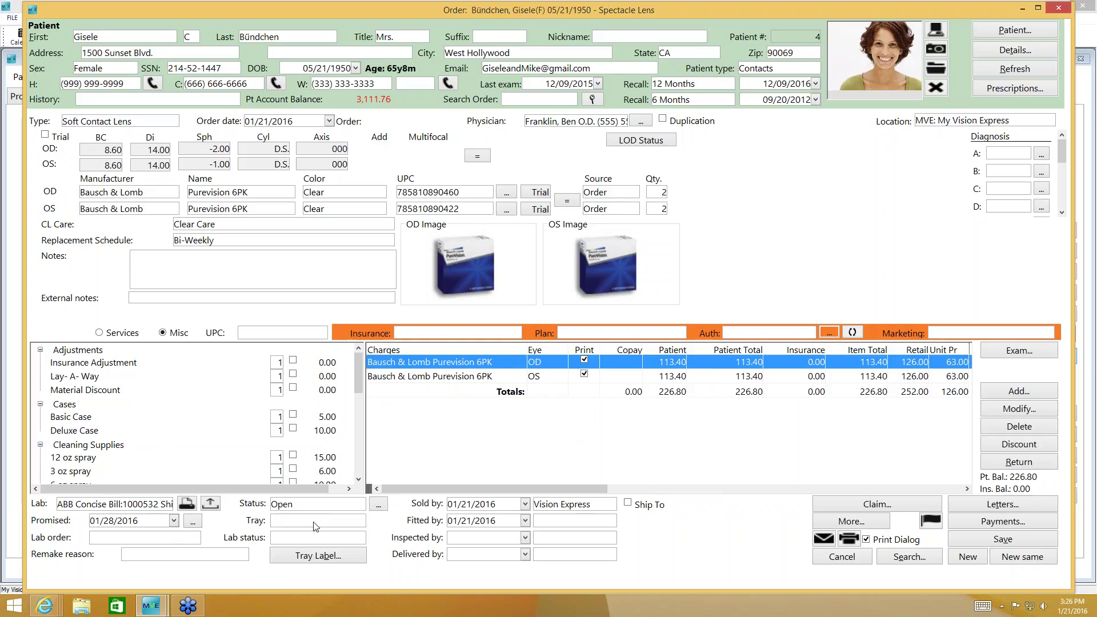
text(12)
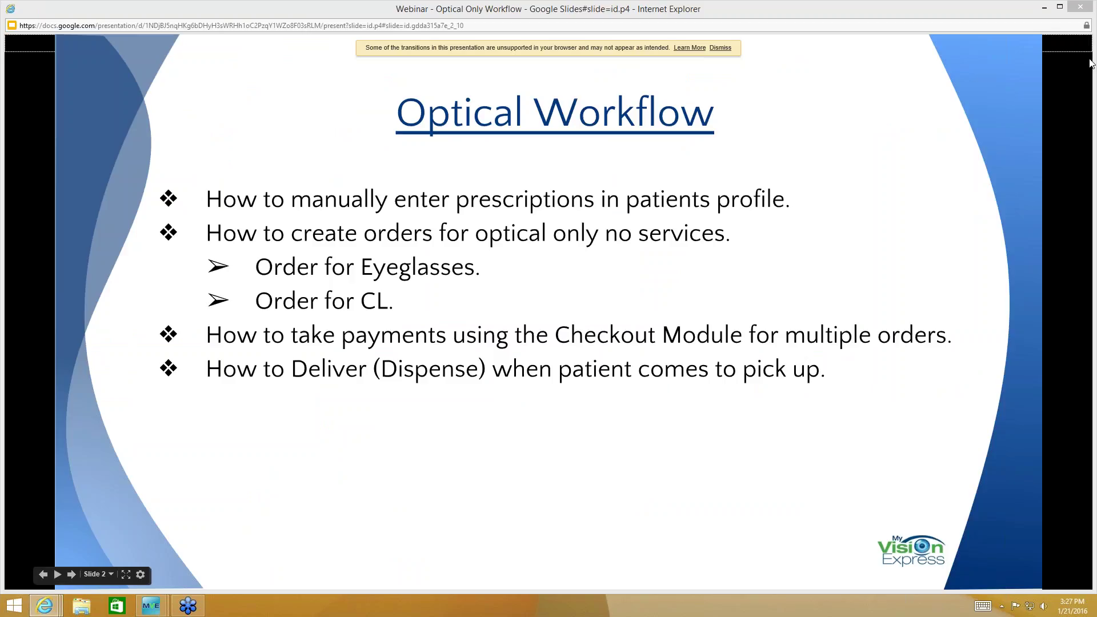
Step: Switch from the Google Slides deck back to the My Vision Express order window
key(alt+Tab)
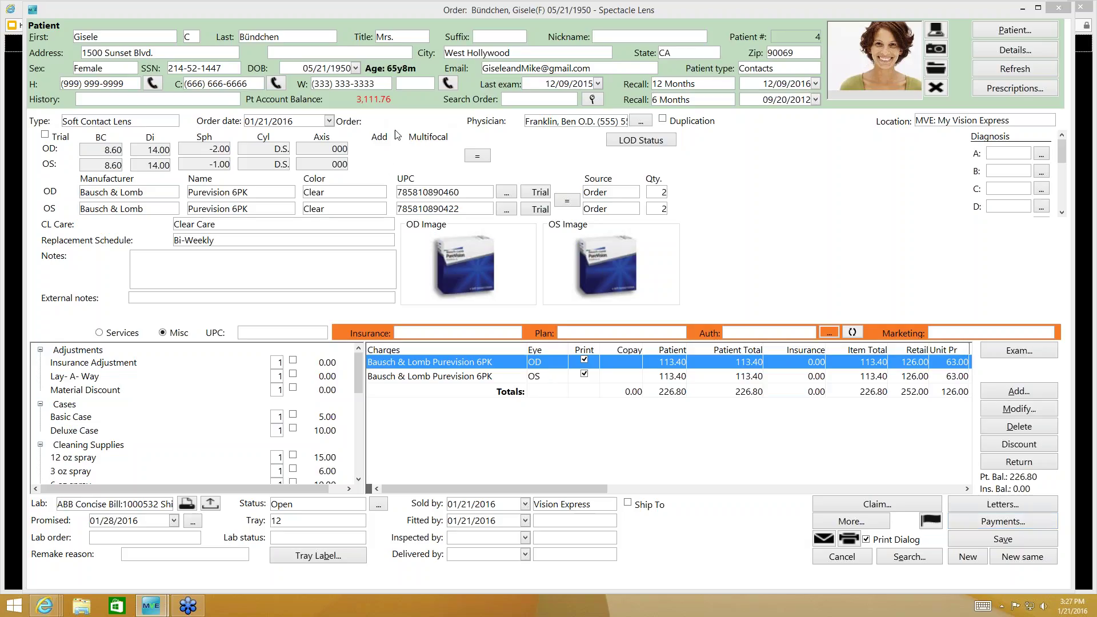
Step: Save the contact order via Payments... and maximize Checkout, showing the 226.80 patient balance
click(441, 130)
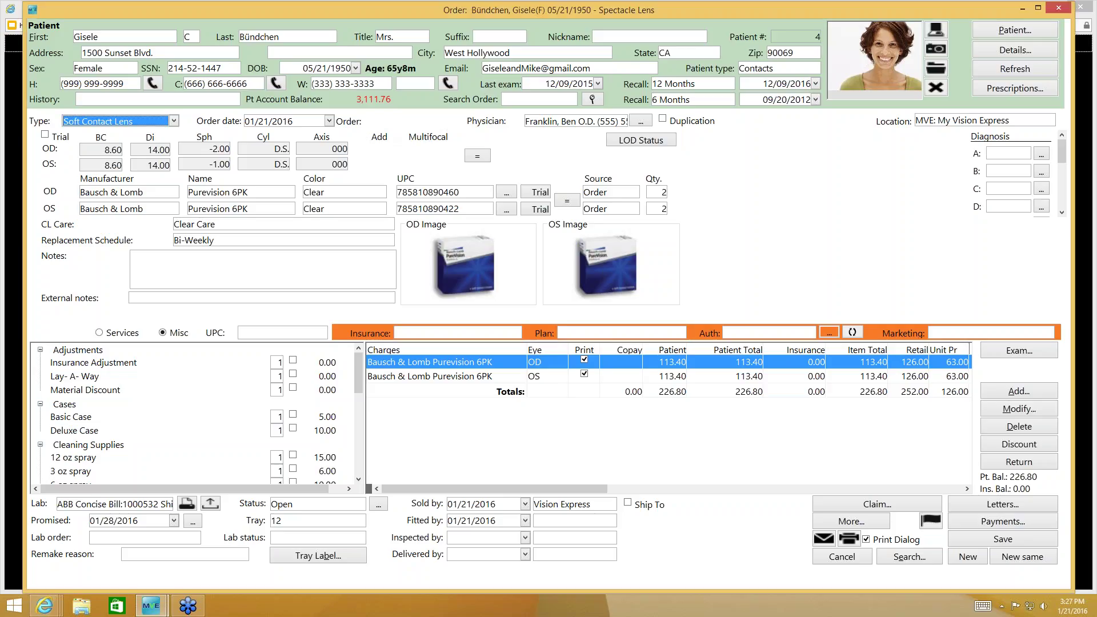
click(1016, 522)
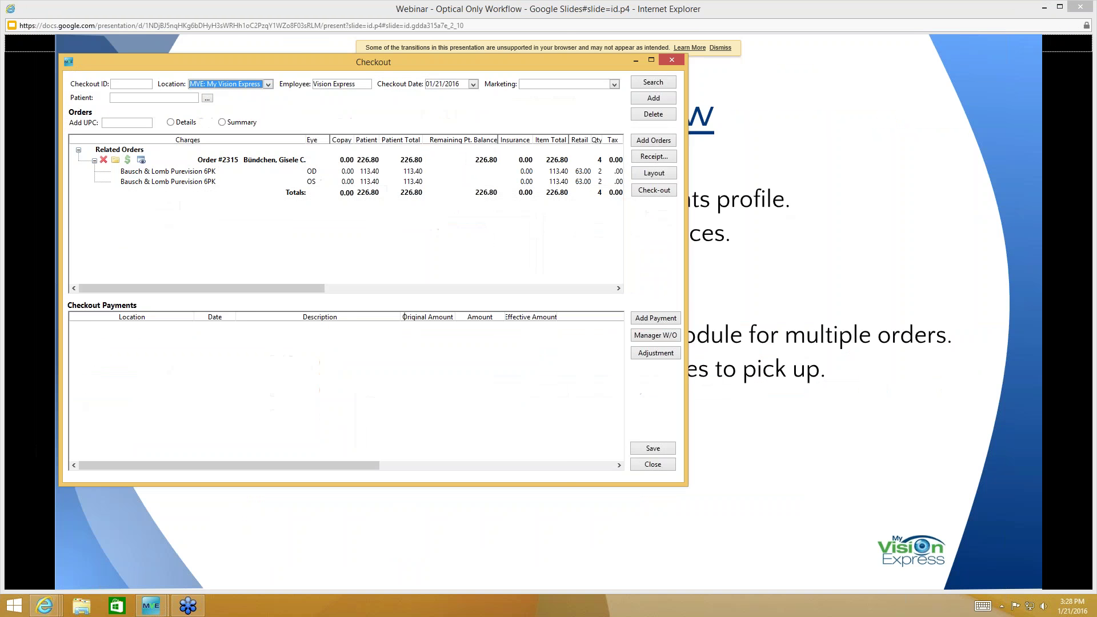
click(650, 59)
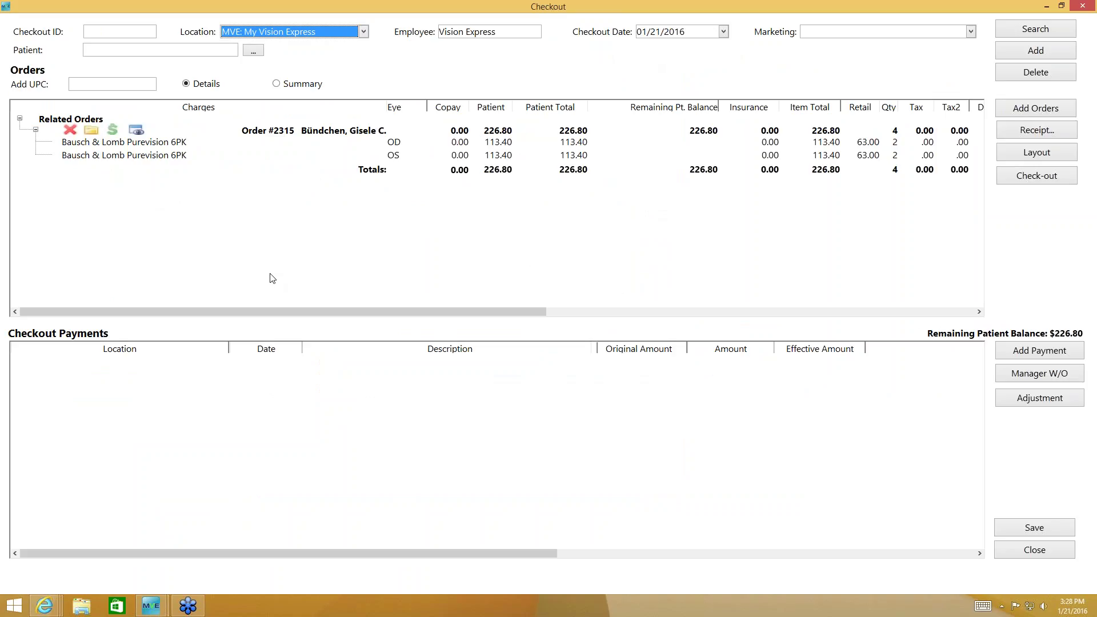
mouse_move(291, 137)
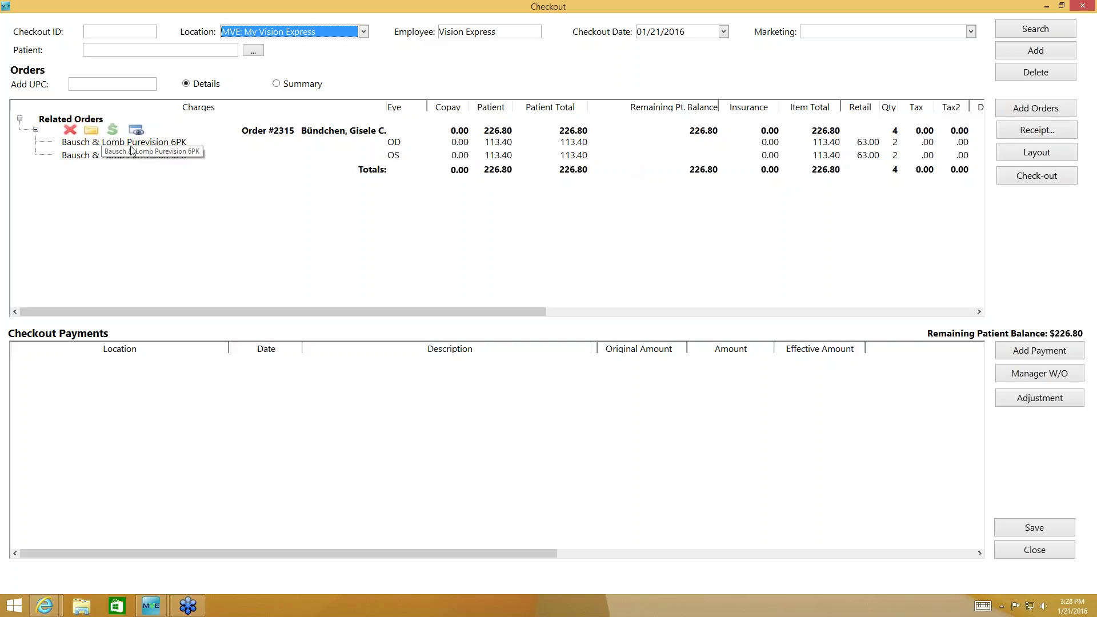
mouse_move(101, 135)
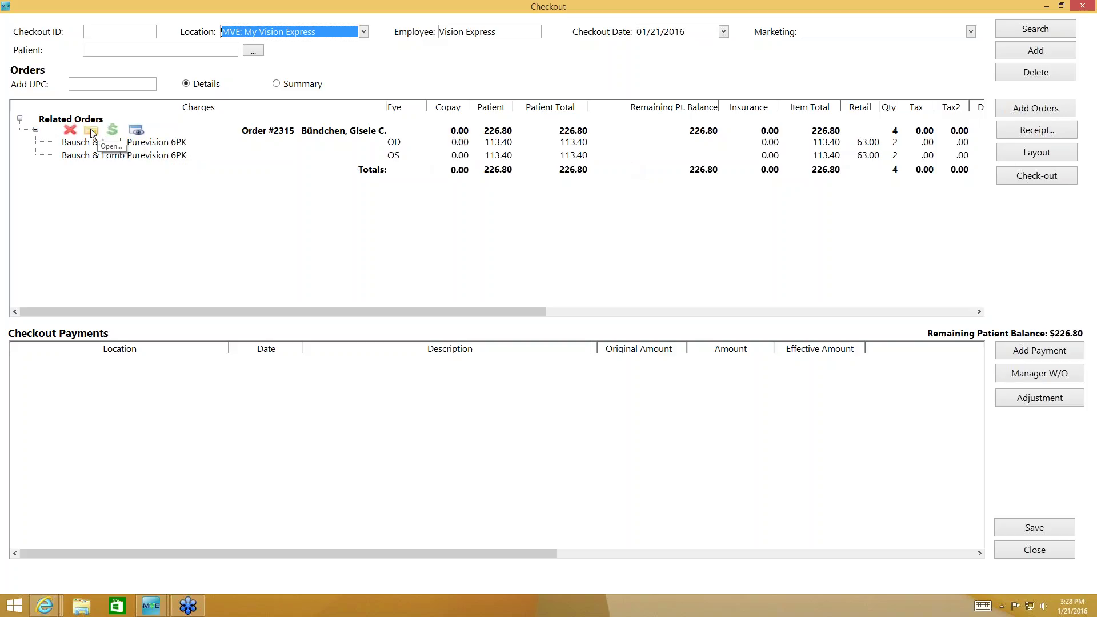
Step: Change the OD and OS Purevision 6PK quantities to 3 and save, totalling 378.00
click(92, 132)
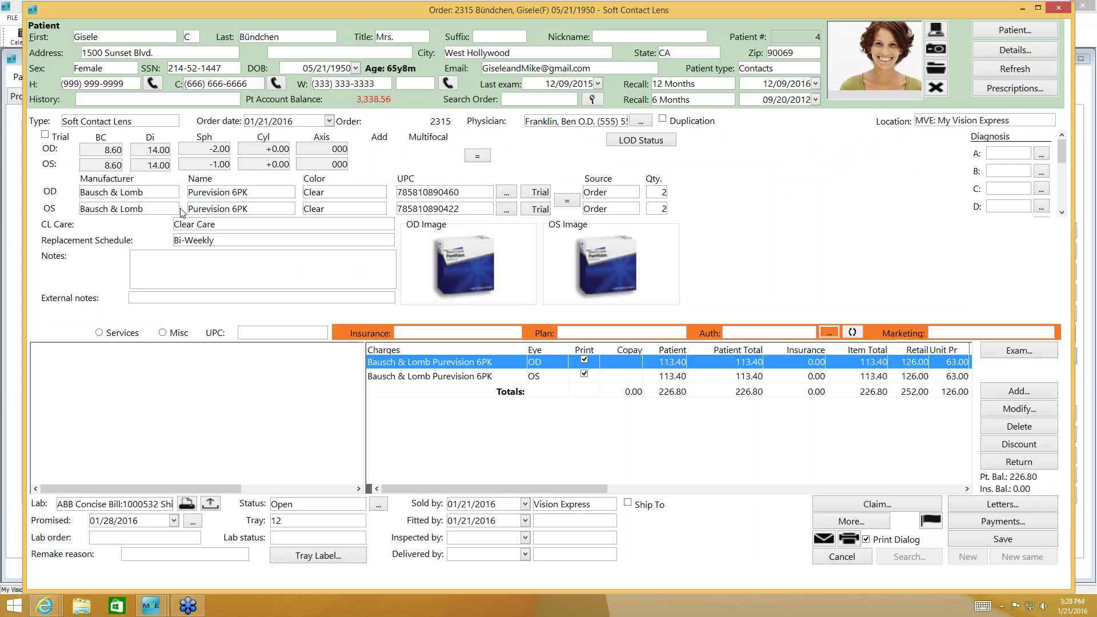
click(661, 194)
click(658, 210)
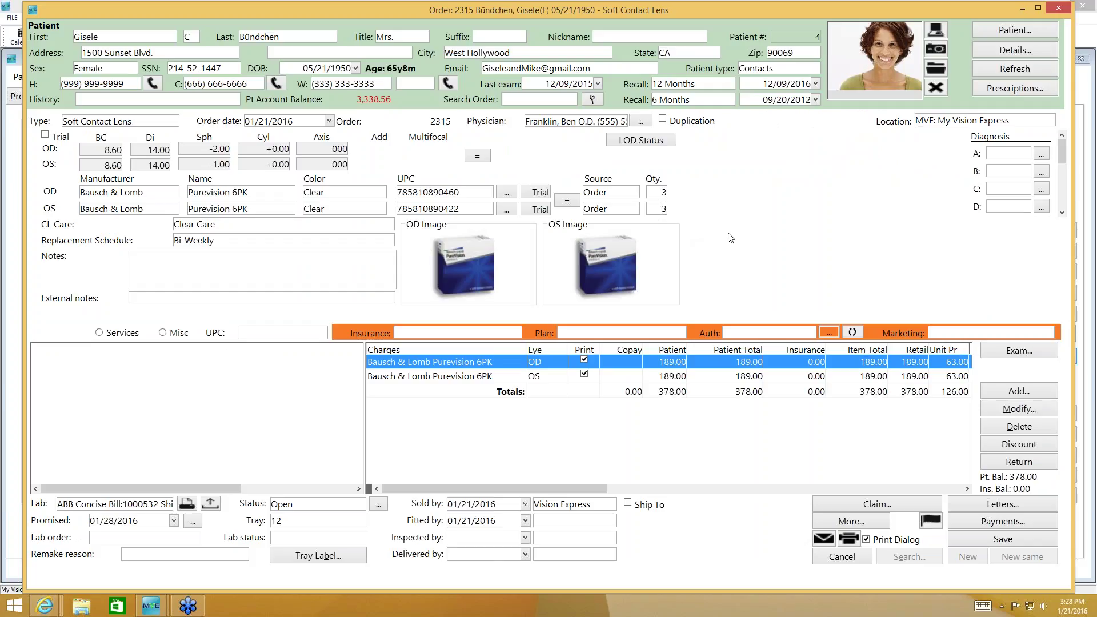
click(1037, 36)
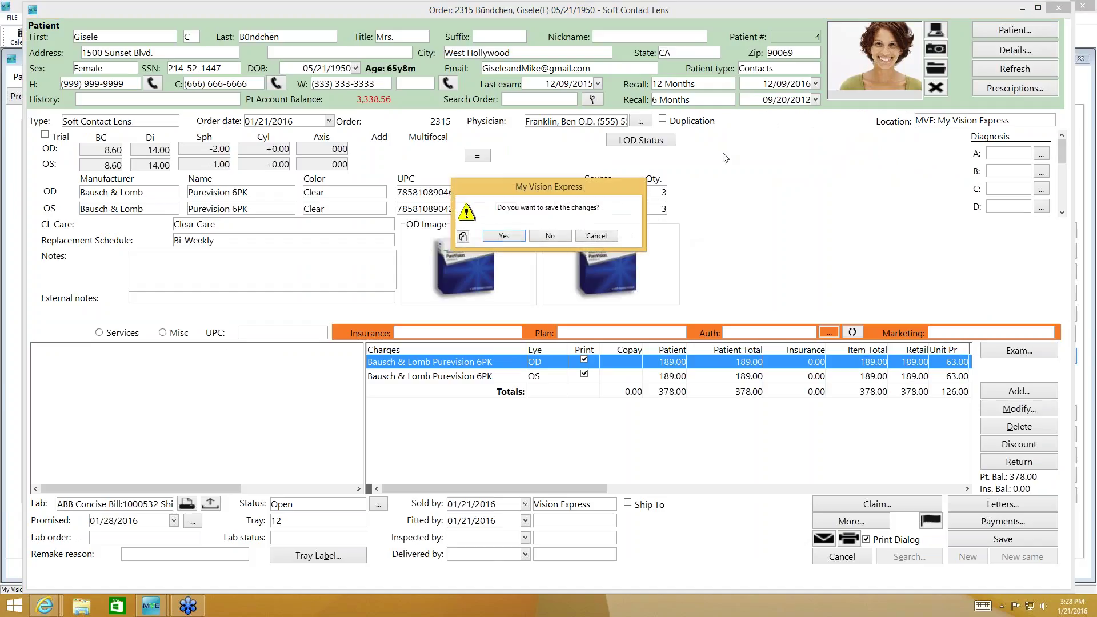
click(504, 236)
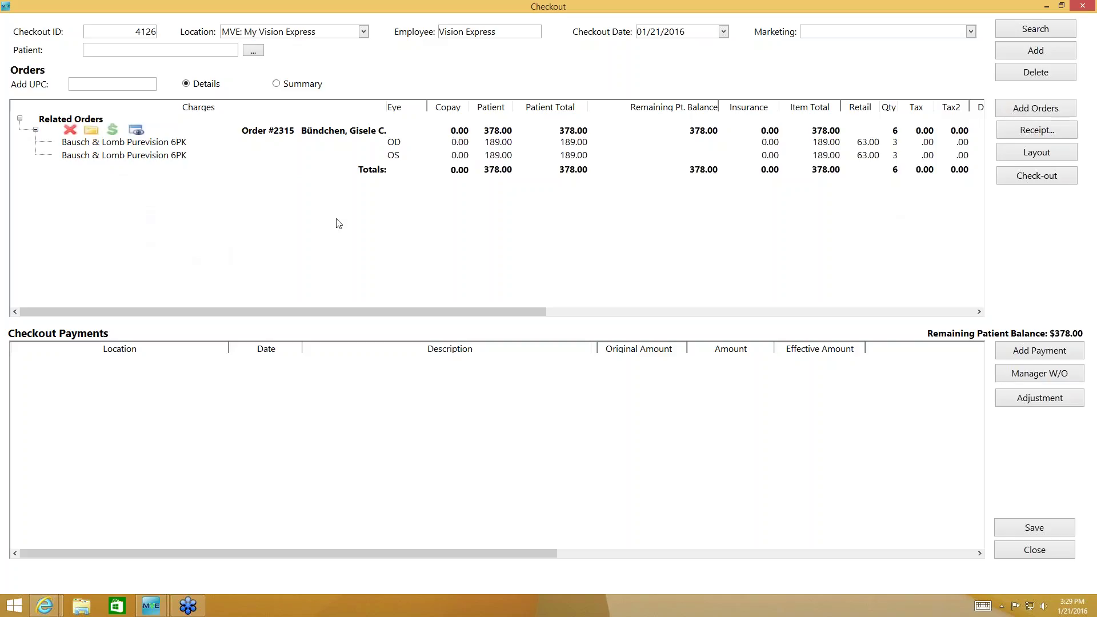
Step: Add spectacle lens order #2314 to Checkout, raising the patient balance to 1282.41
click(1016, 109)
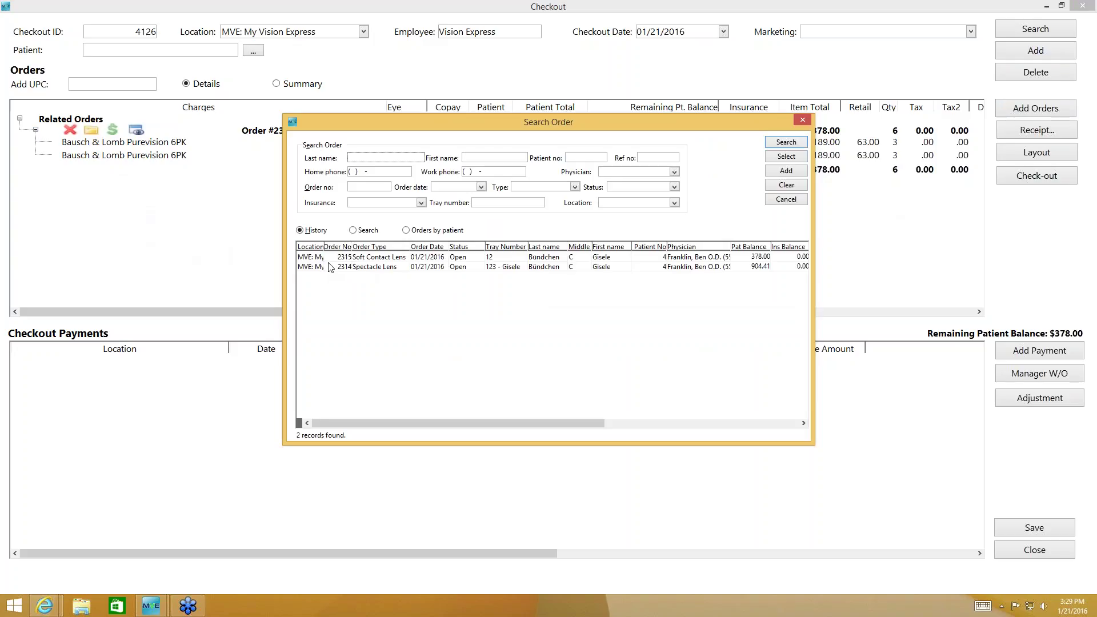
click(365, 267)
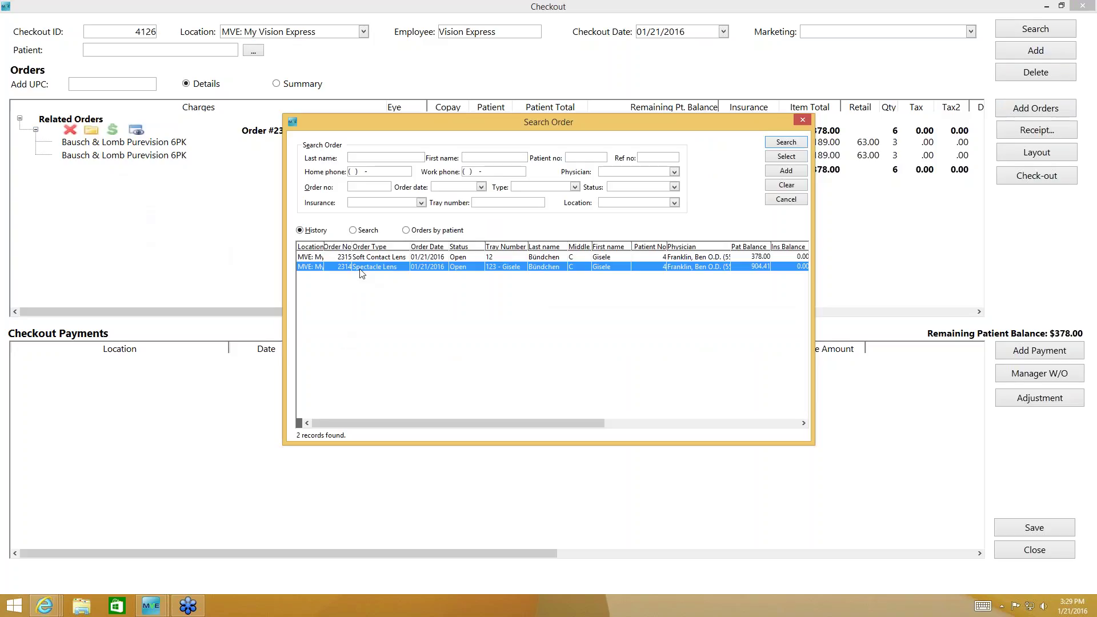
click(795, 156)
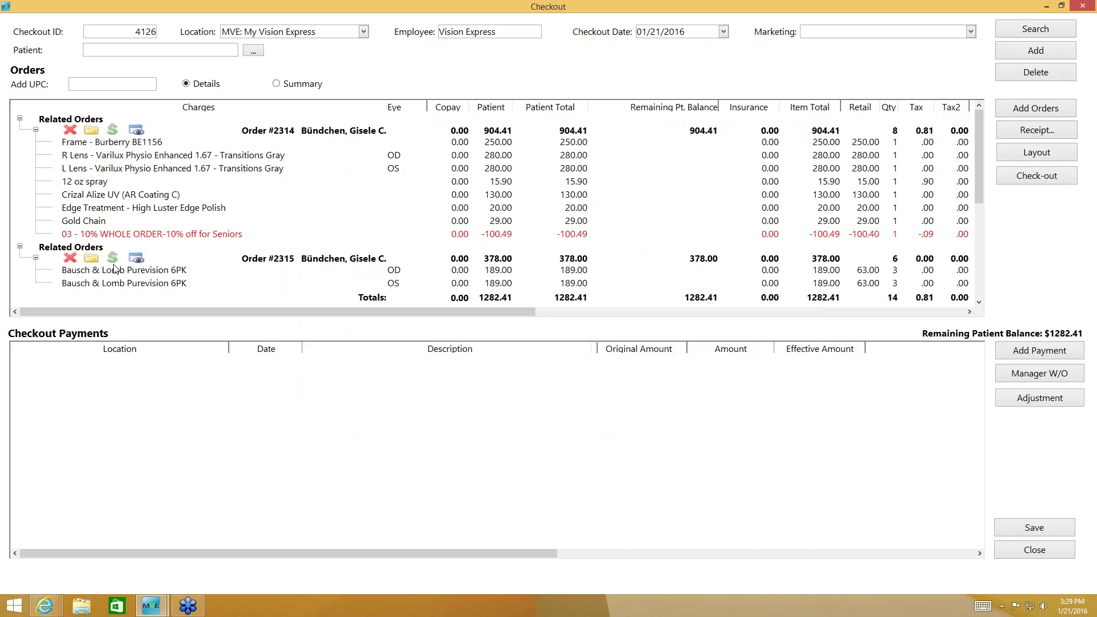
click(113, 131)
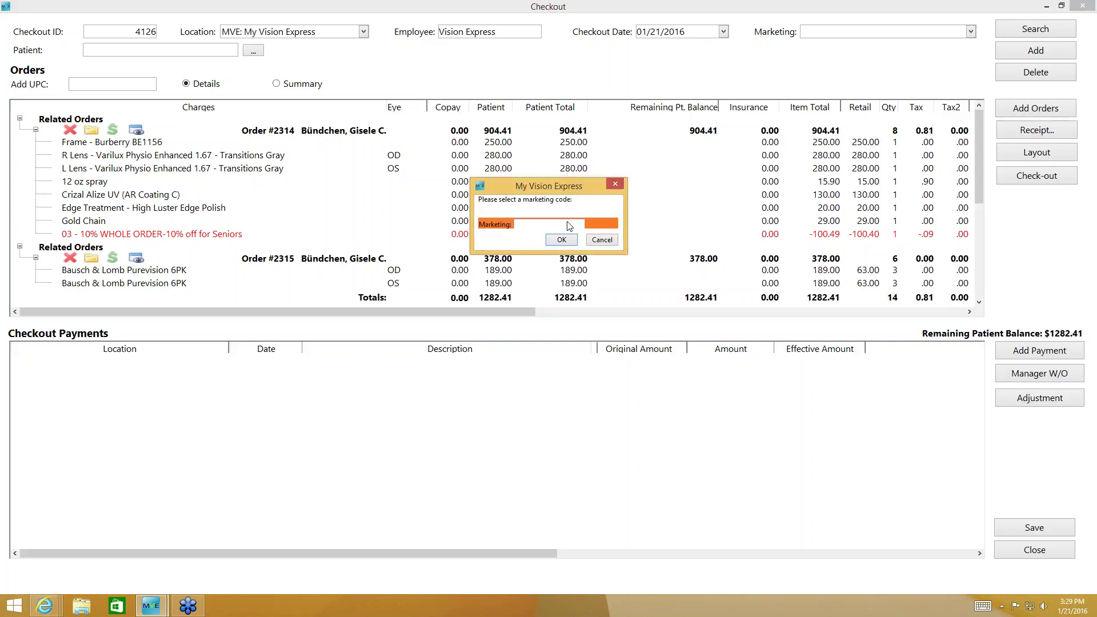
click(610, 242)
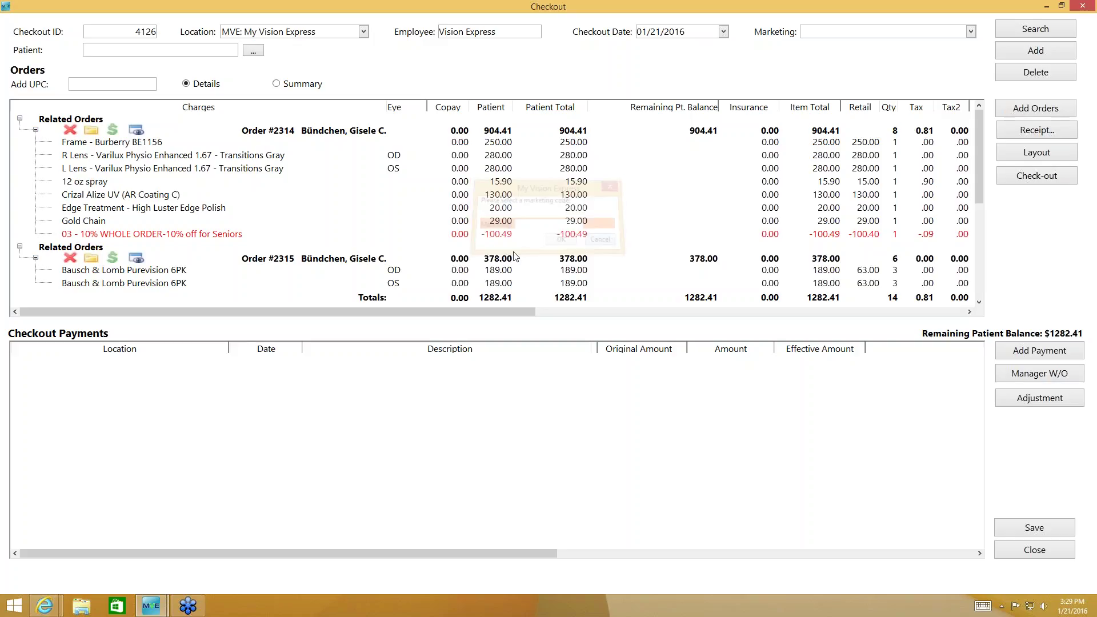
click(136, 131)
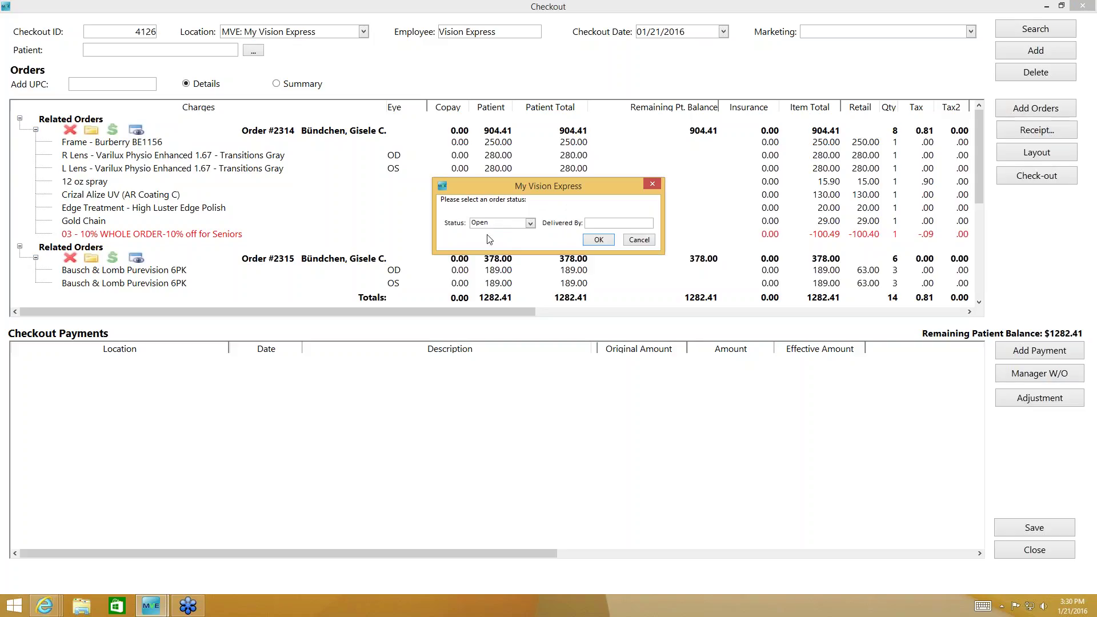
click(530, 224)
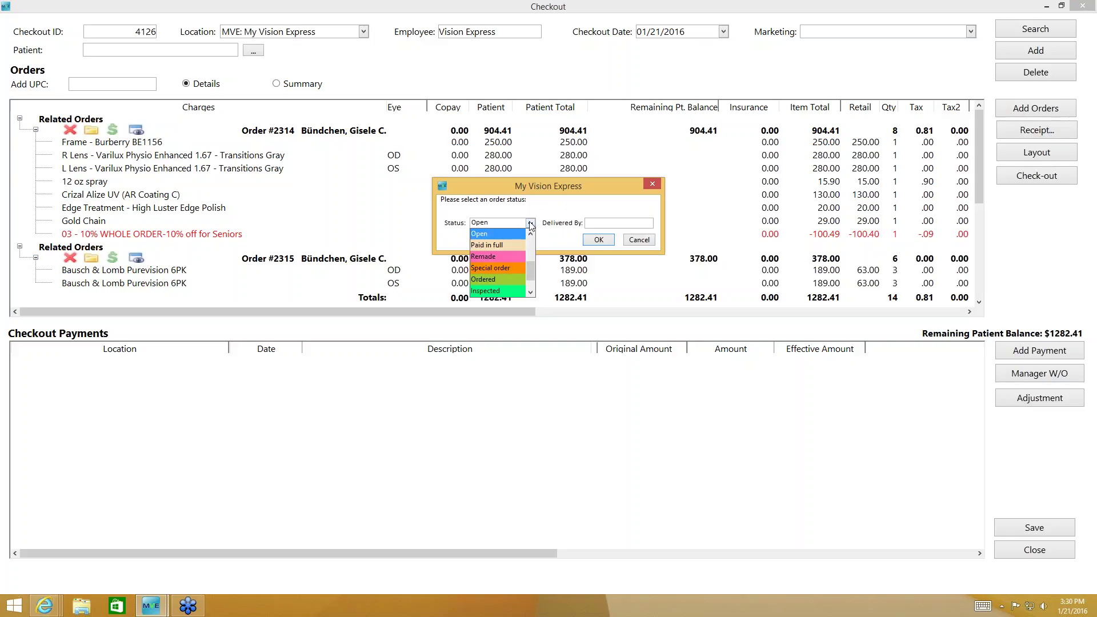
click(530, 224)
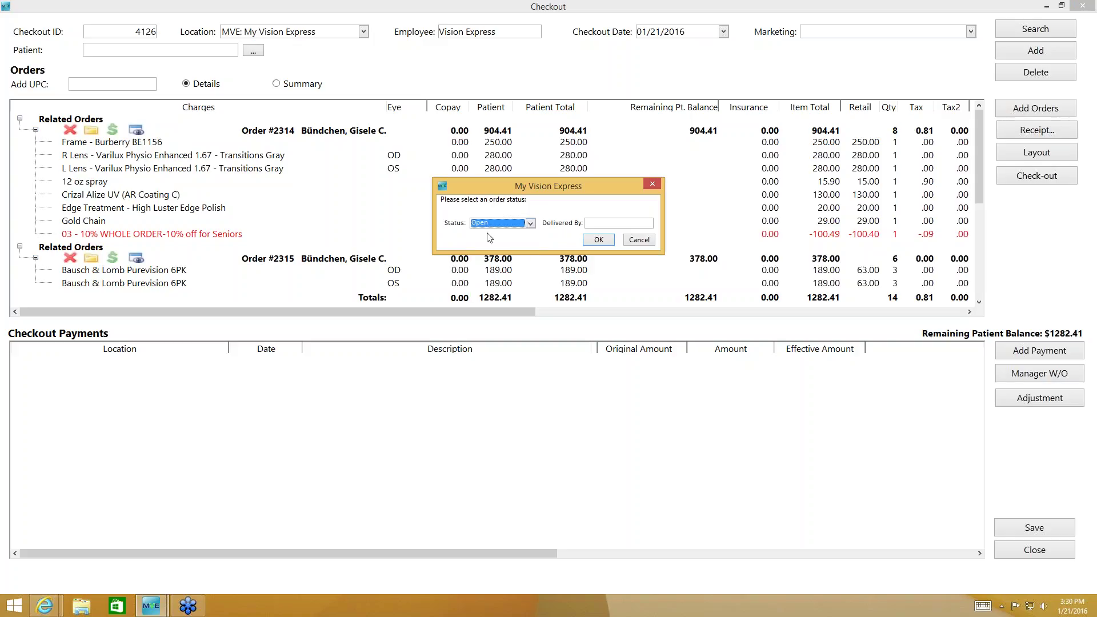
click(640, 240)
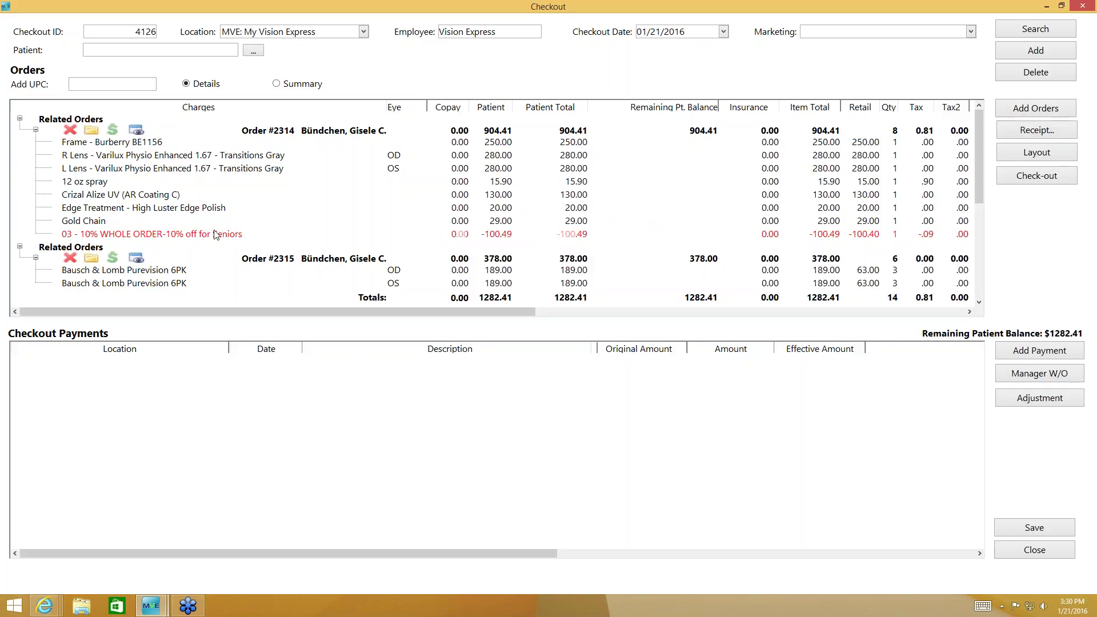
click(68, 132)
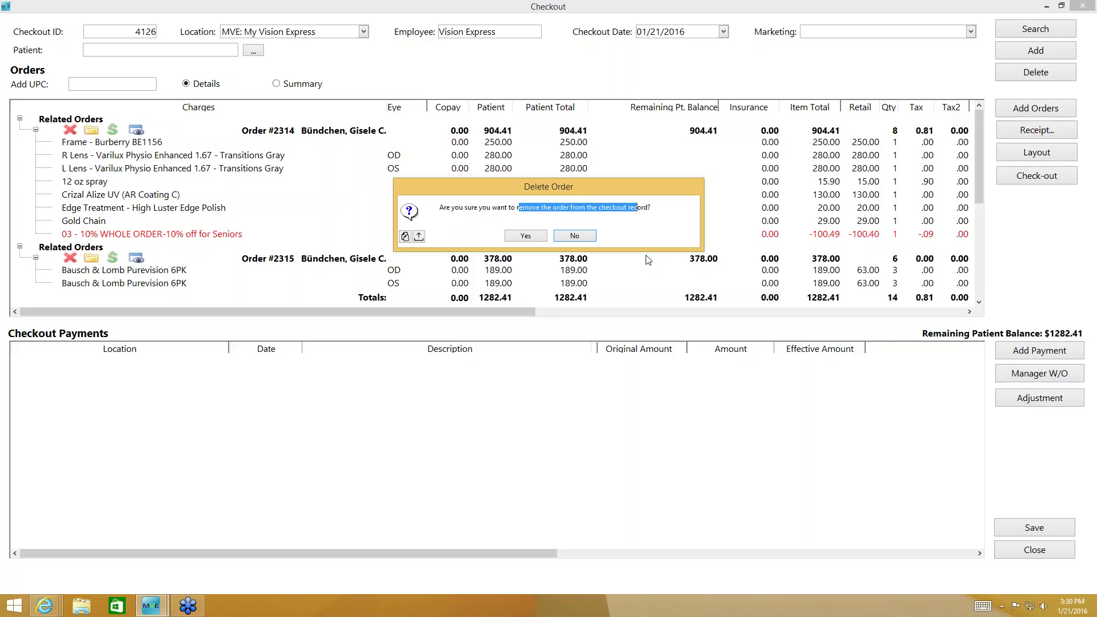
click(574, 236)
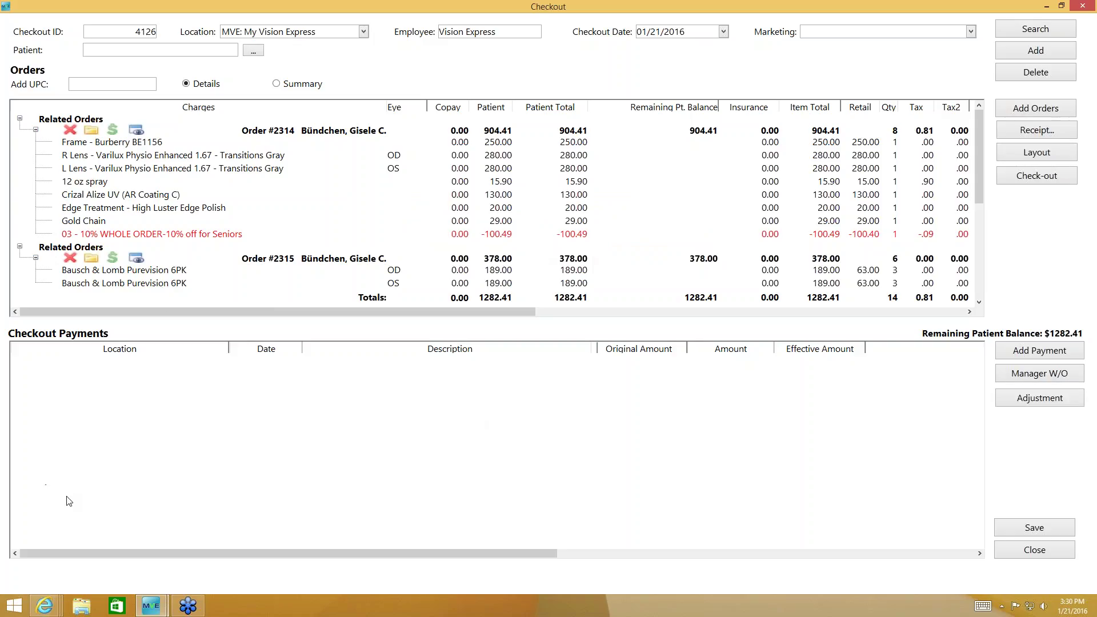
Step: Start a new Cash payment, replacing the prefilled 1282.41 amount with 500.00
click(1023, 352)
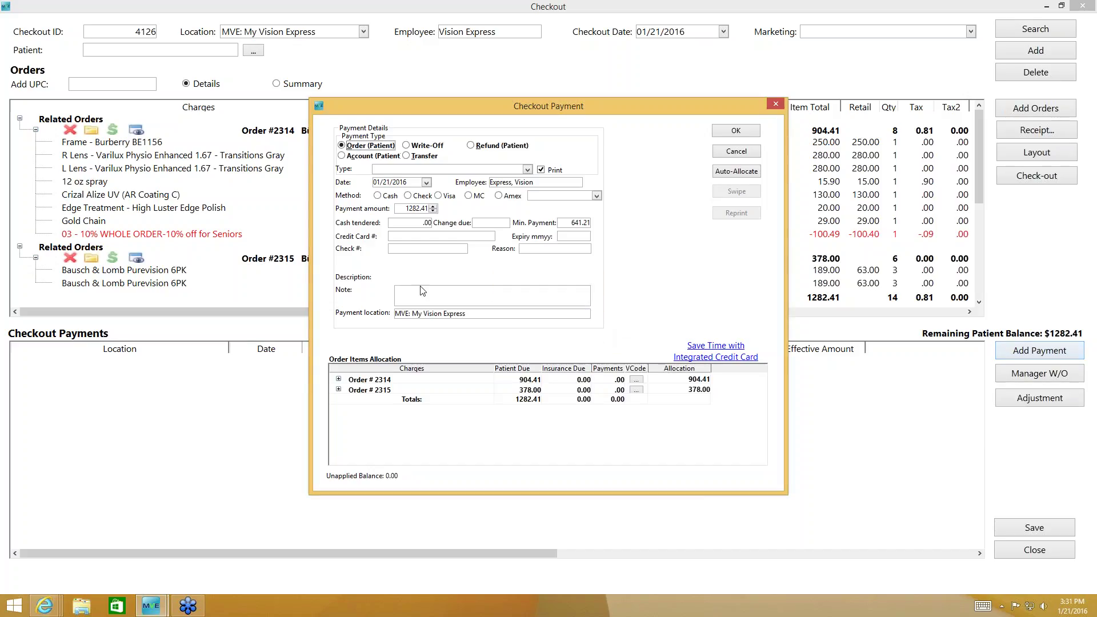
click(414, 209)
key(BackSpace)
text(500.00)
click(385, 196)
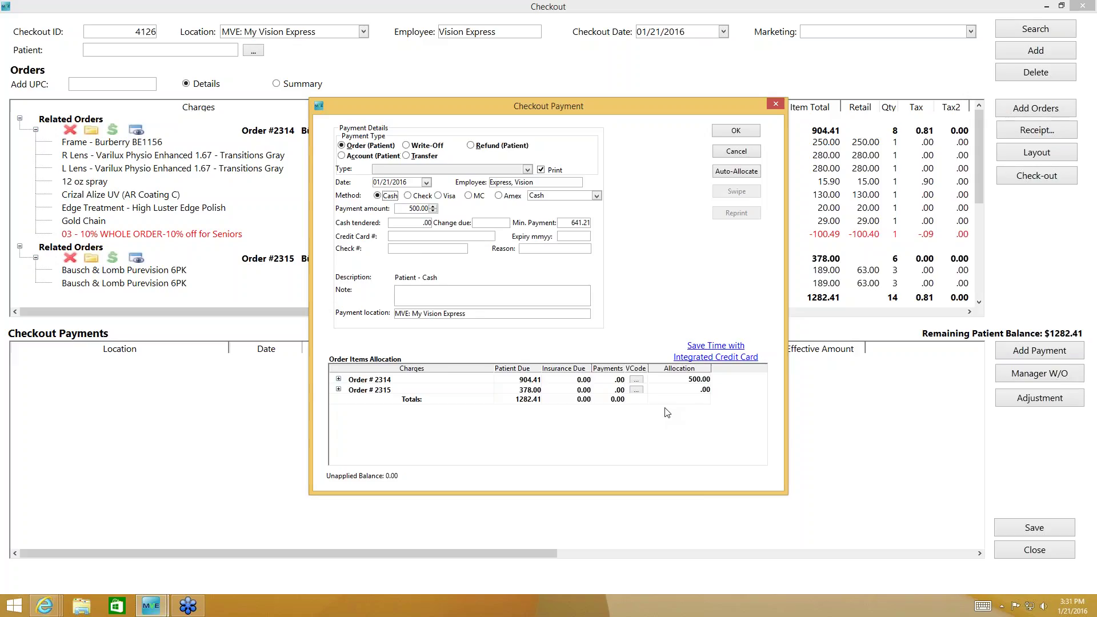
Step: Allocate 250.00 to the spectacle order and 250.00 to the contact lens order
double_click(692, 381)
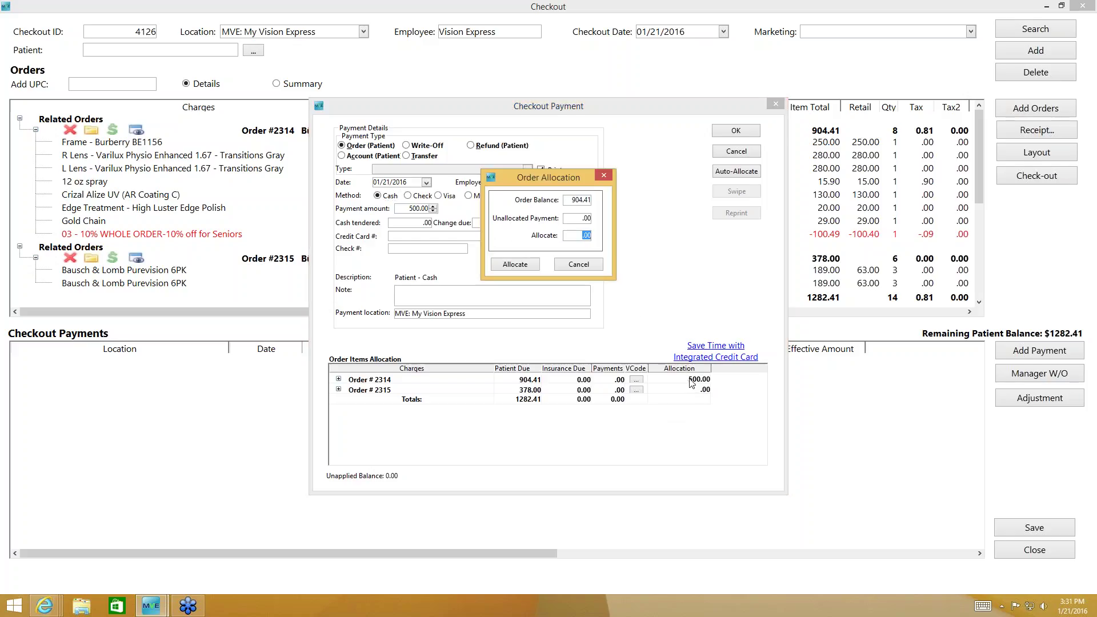
click(581, 236)
text(250)
click(539, 265)
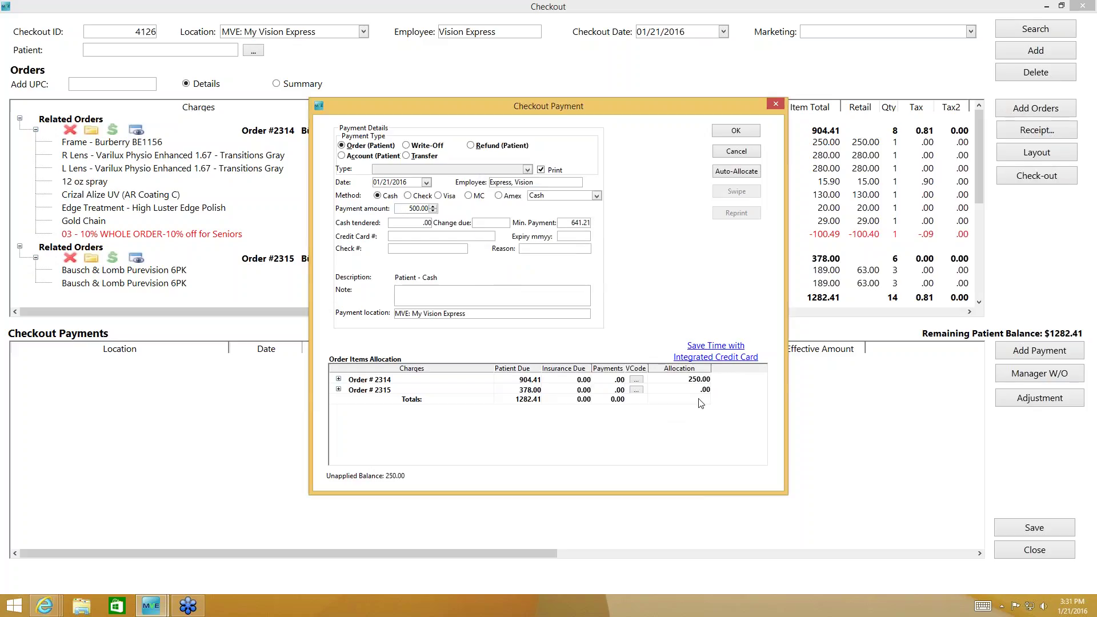
double_click(700, 389)
click(581, 239)
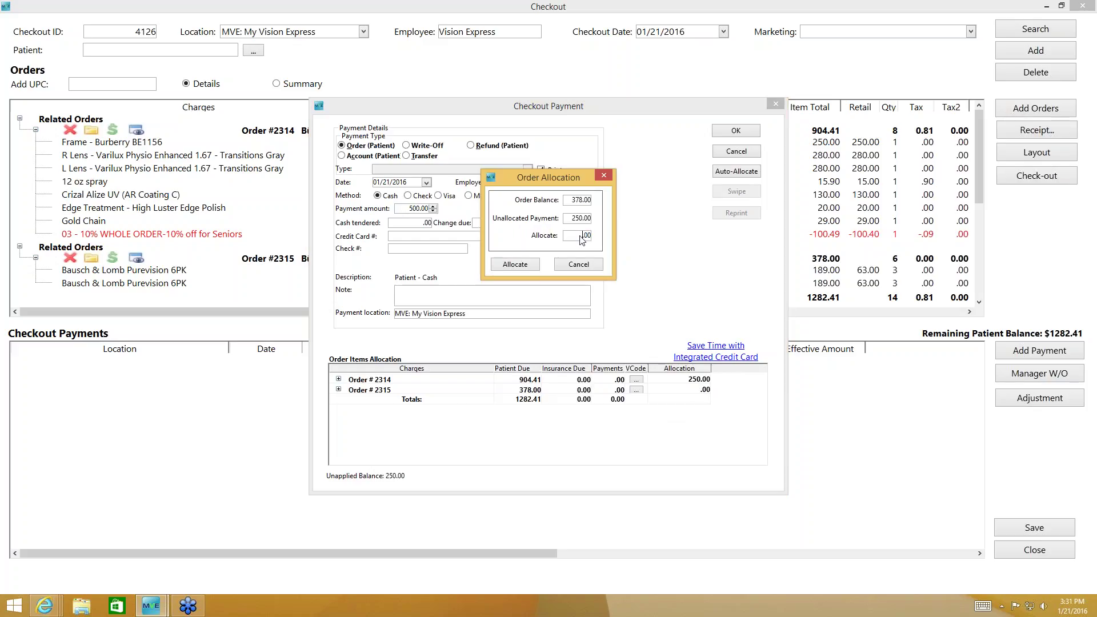
text(250)
click(514, 265)
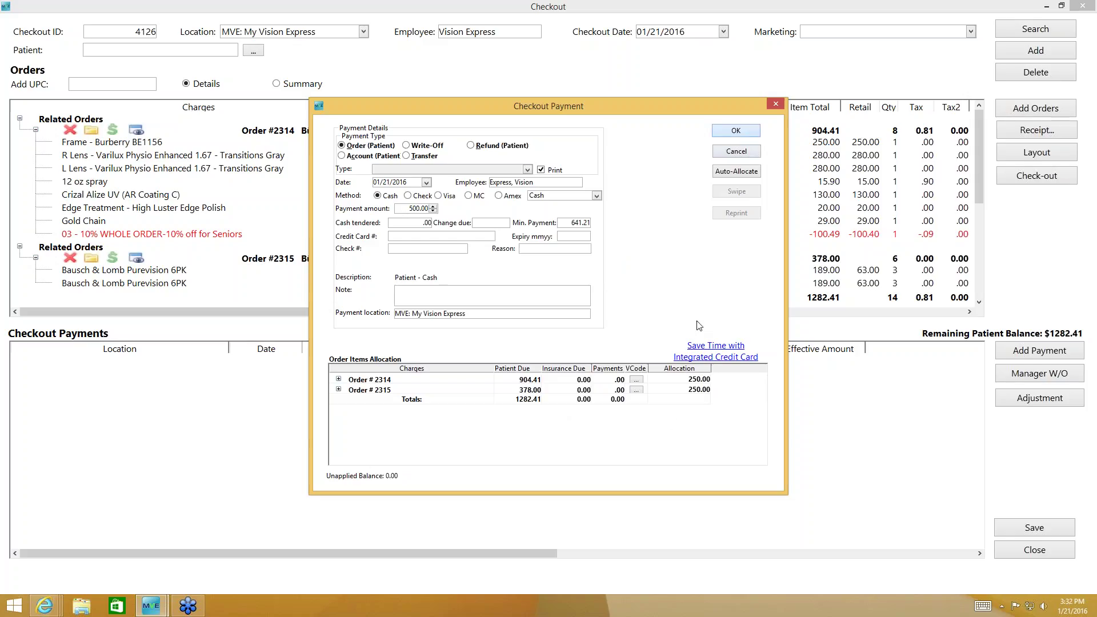
Step: Record the 500.00 cash payment and review its details, leaving 782.41 owing
key(Return)
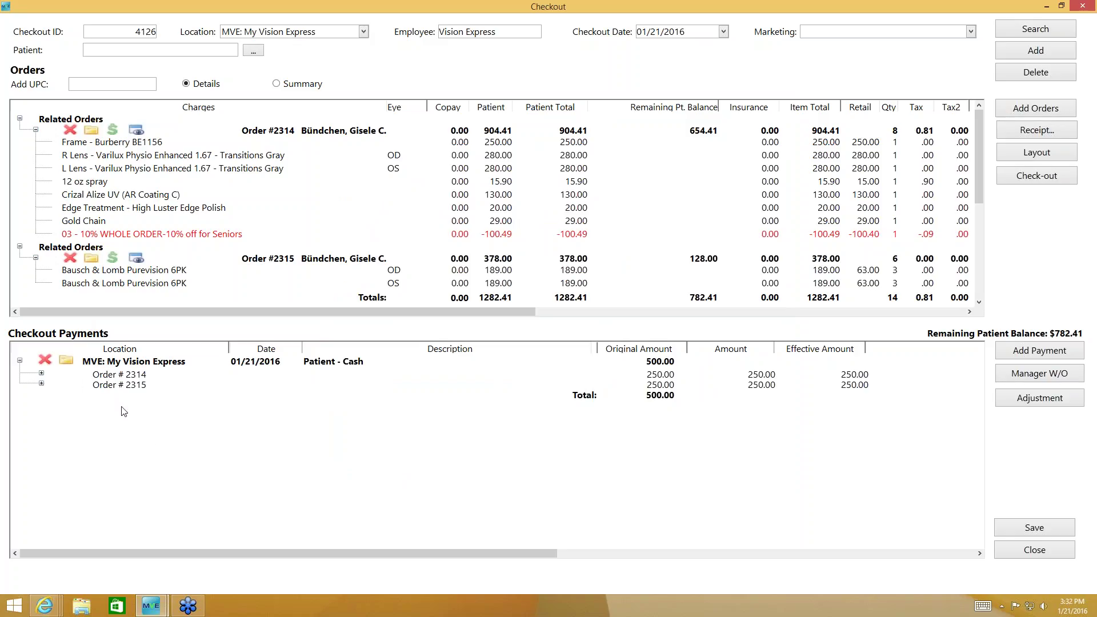
click(66, 364)
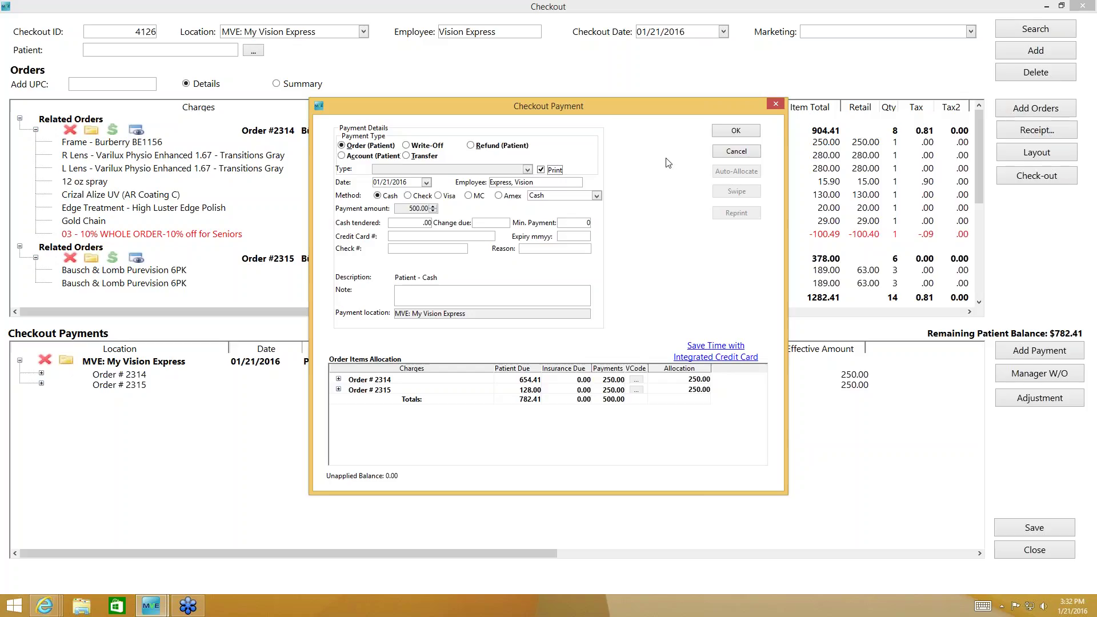
click(729, 153)
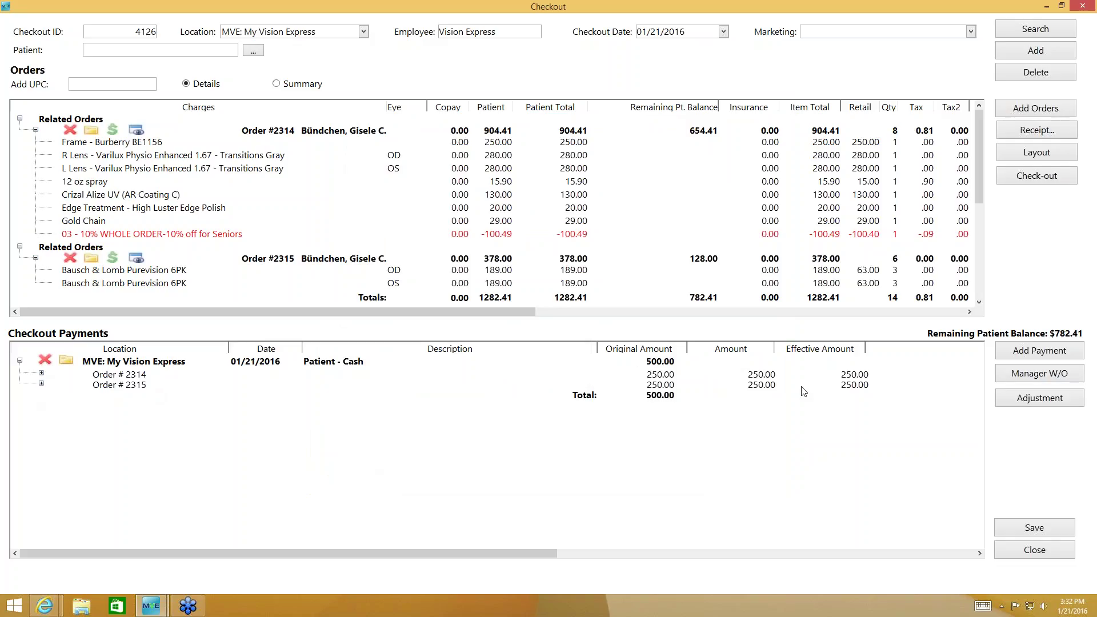
Step: Add a 300.00 Visa credit card payment to order #2314, leaving 482.41 owing
click(1035, 353)
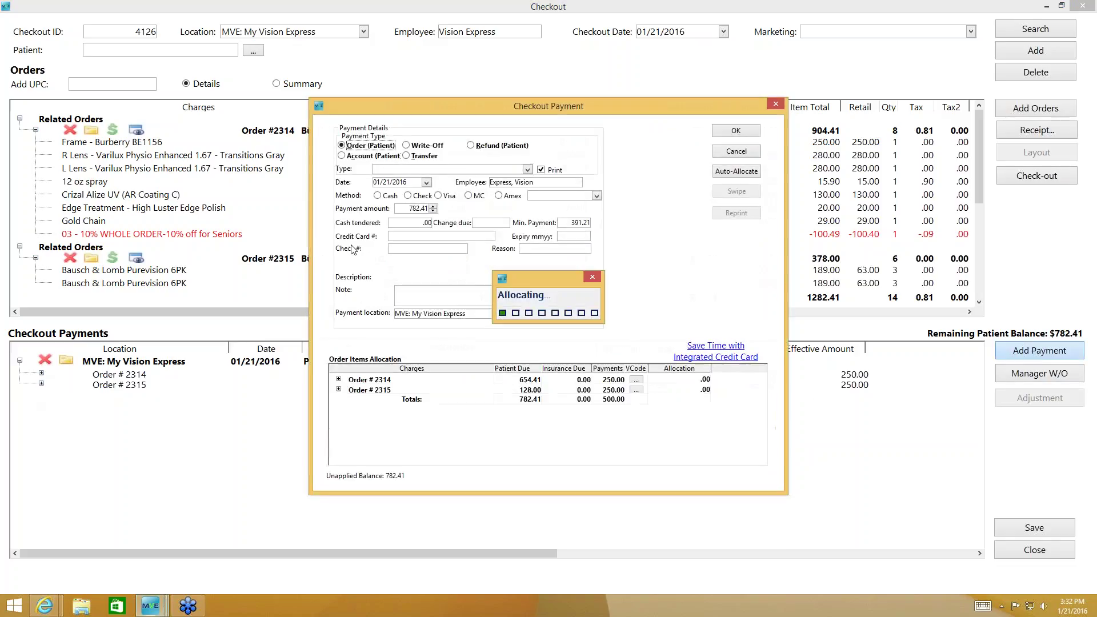
click(420, 209)
text(300.00)
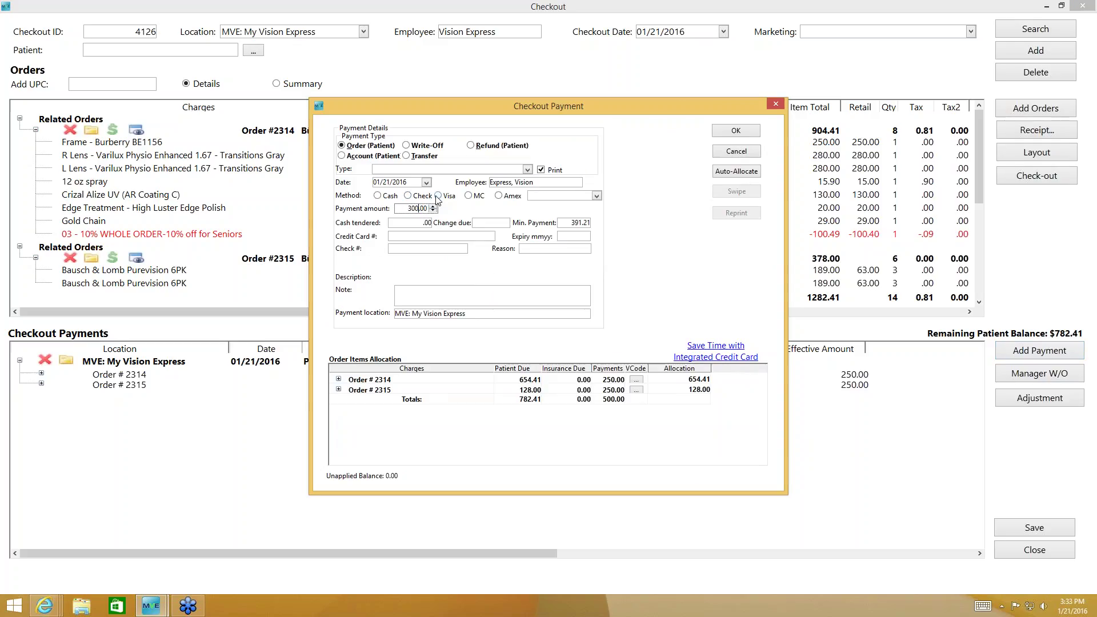
click(438, 196)
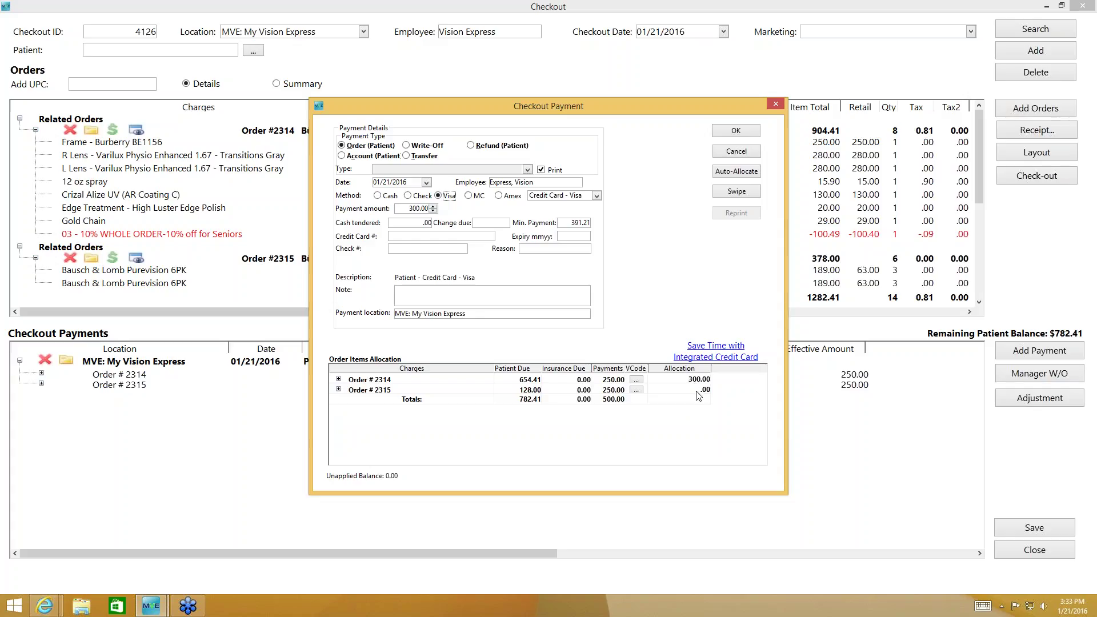
click(725, 133)
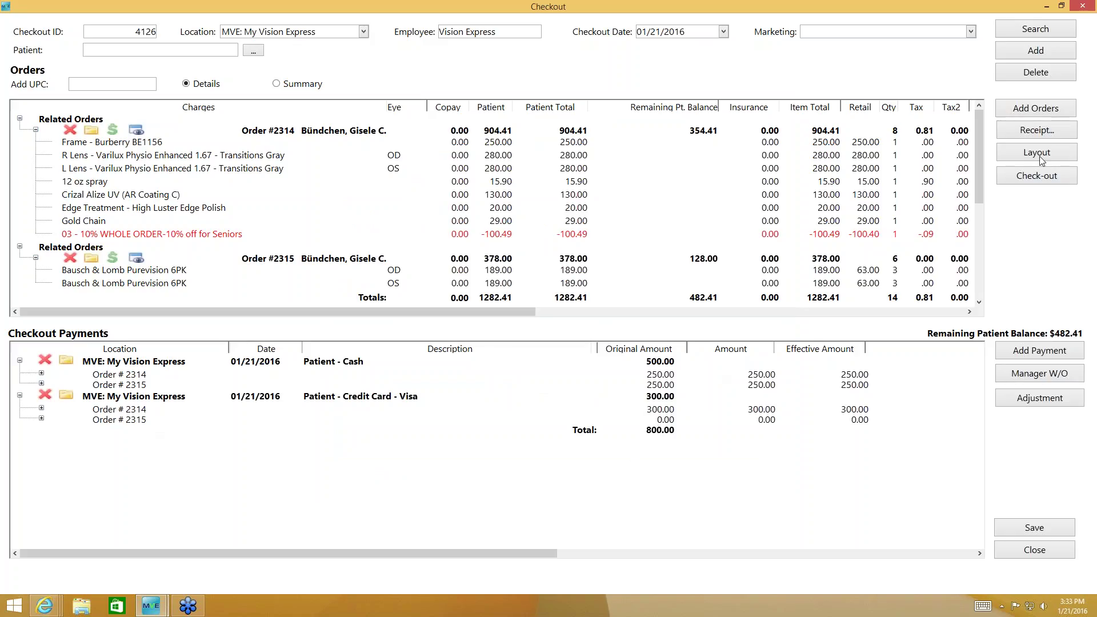
Step: Preview the combined patient receipt for both orders, scroll through it, and close it
click(1028, 131)
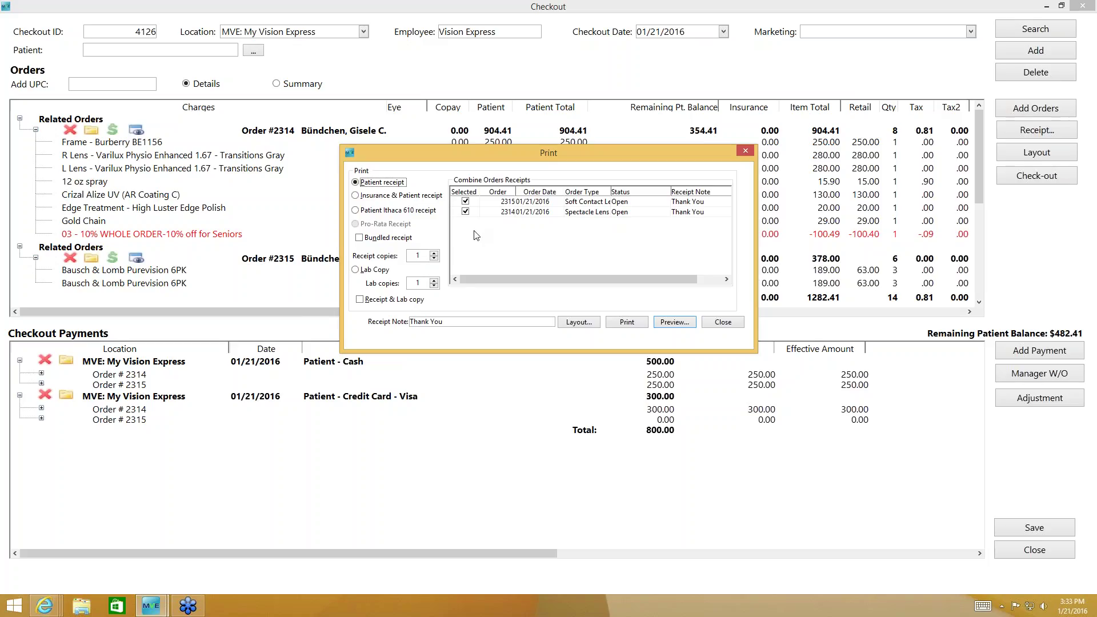
click(673, 322)
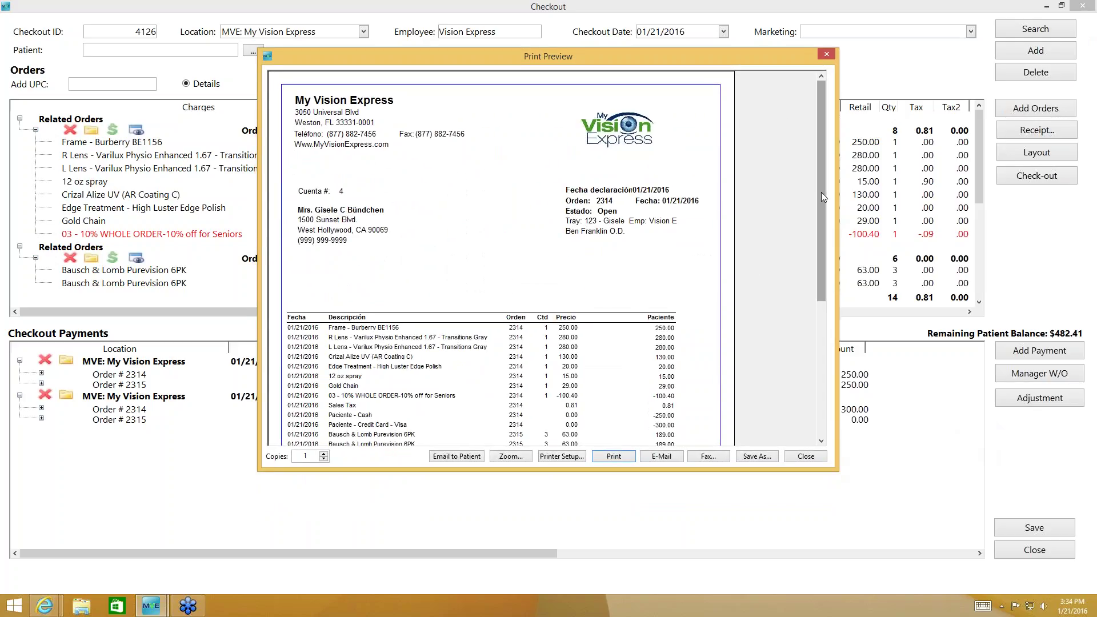
drag(821, 192, 807, 283)
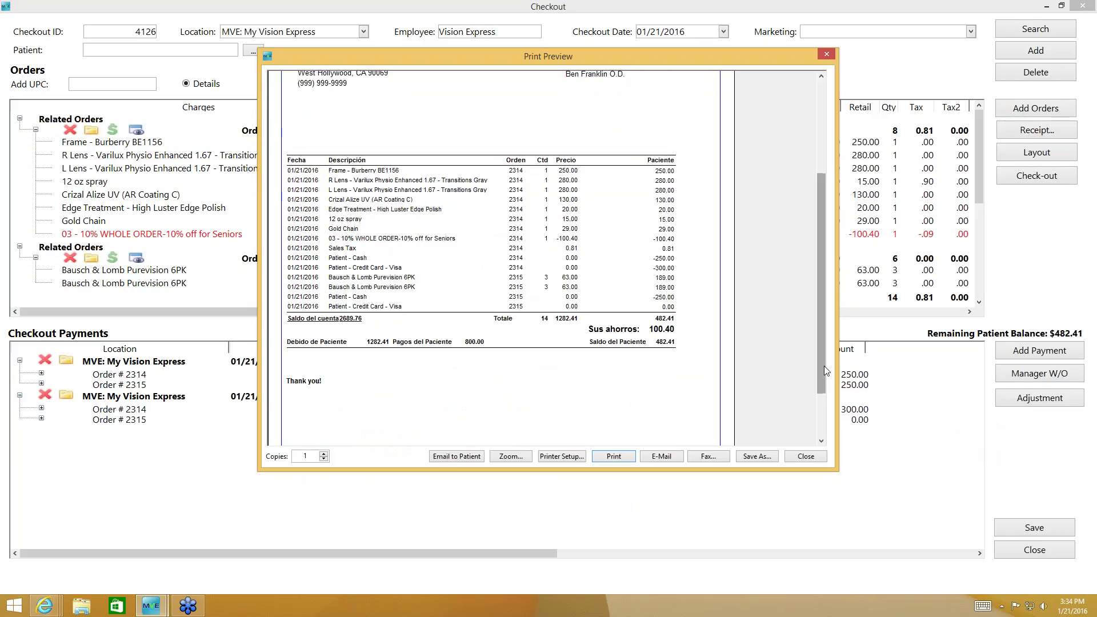
drag(824, 365, 788, 249)
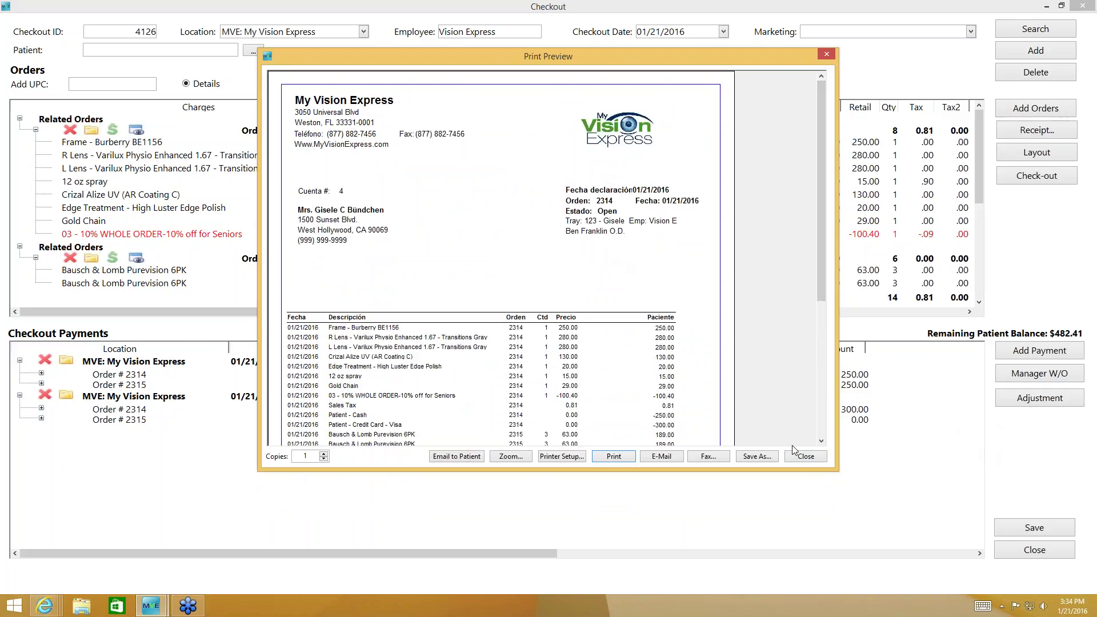
click(805, 456)
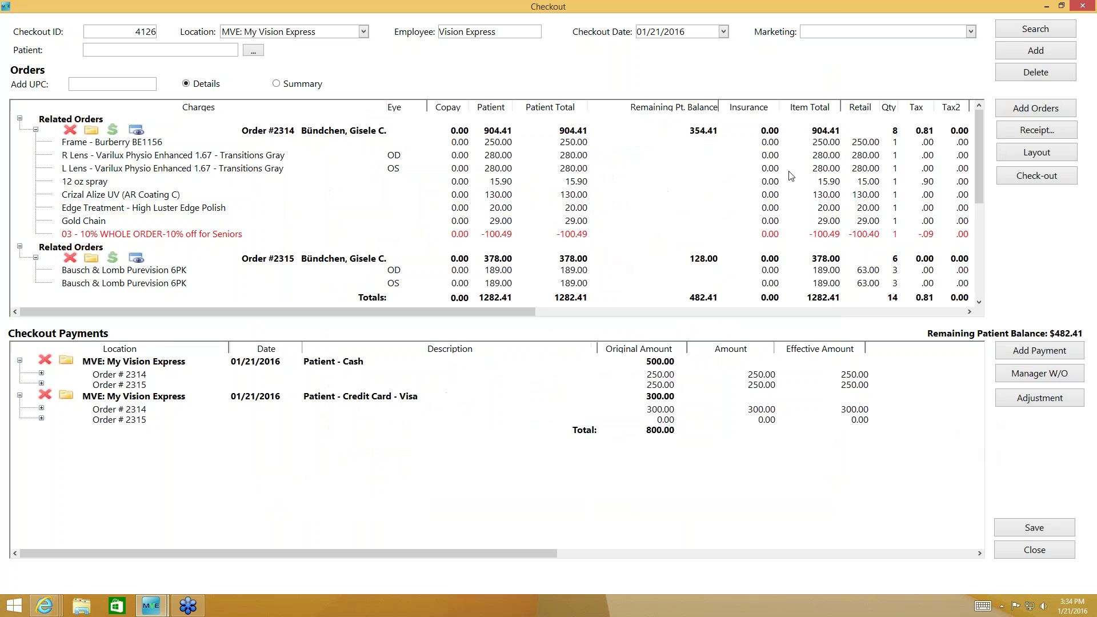
Step: Minimize Checkout and change the patient's Preferred Language from Spanish to English in Profile
click(1046, 7)
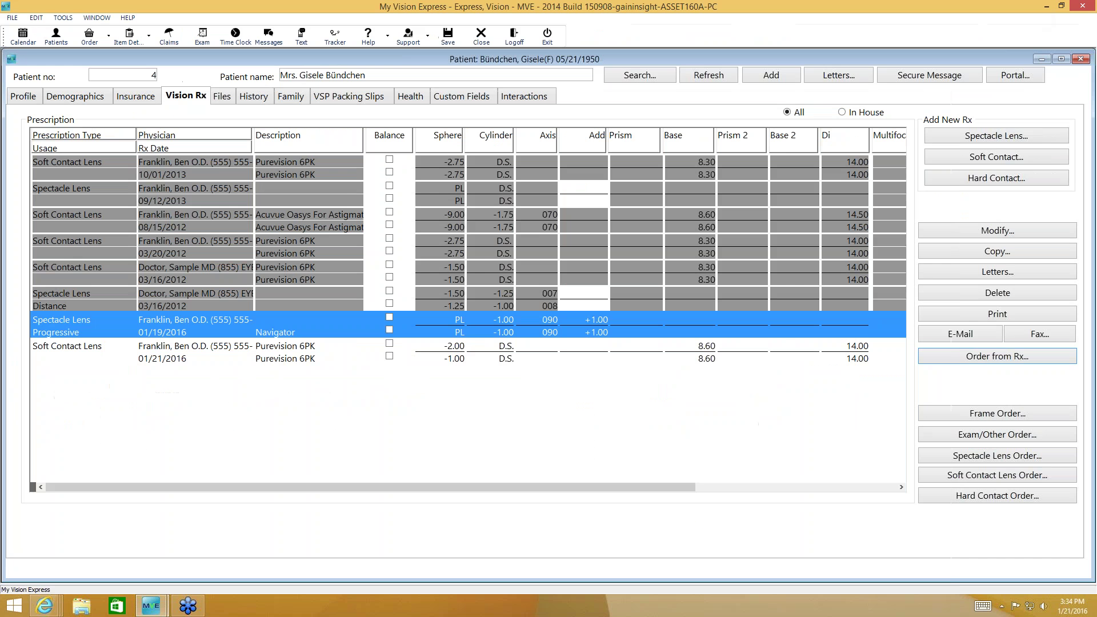
click(29, 98)
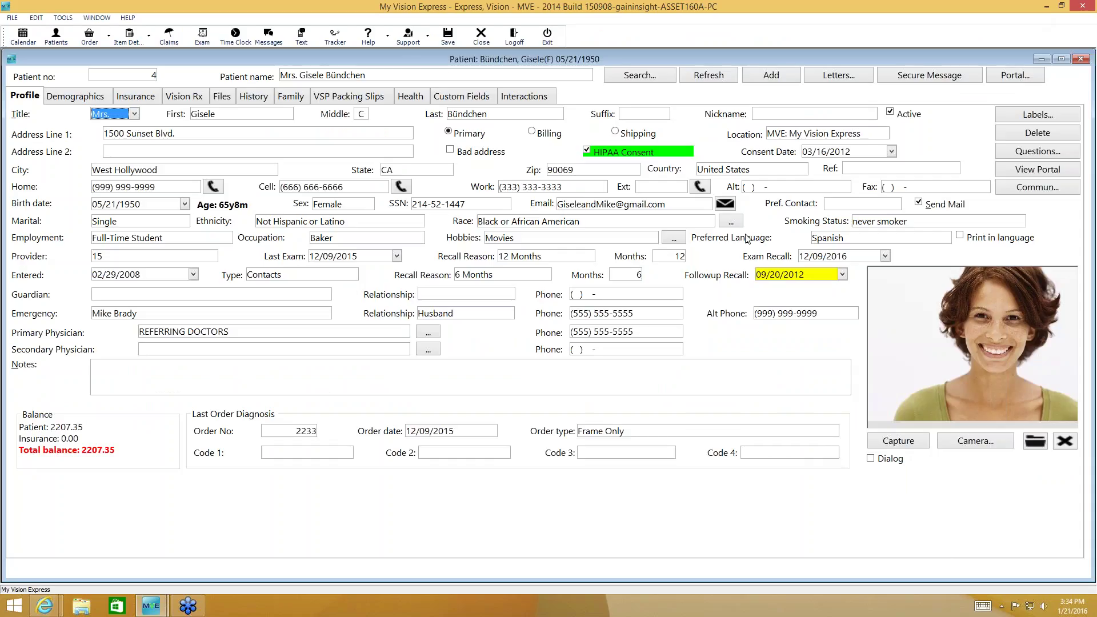
click(852, 241)
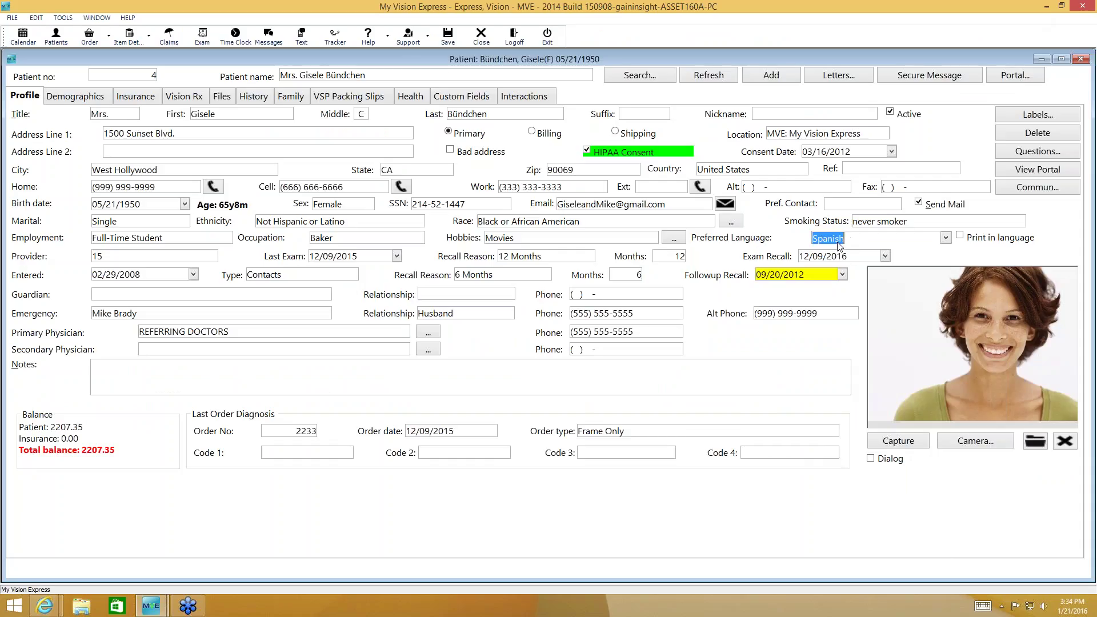
click(945, 238)
click(826, 253)
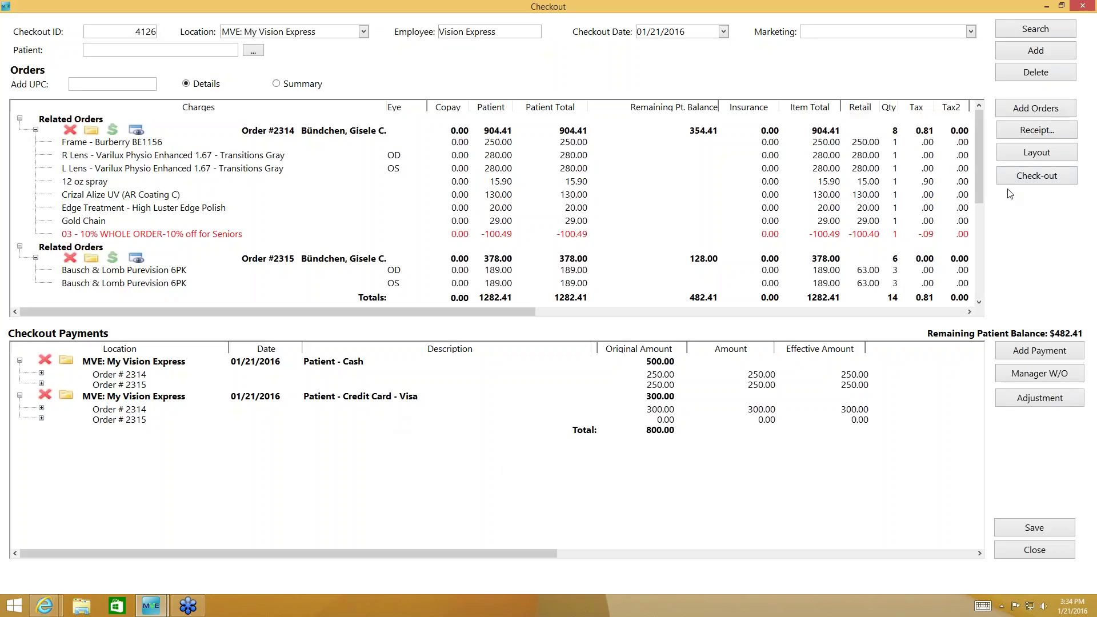
click(1036, 131)
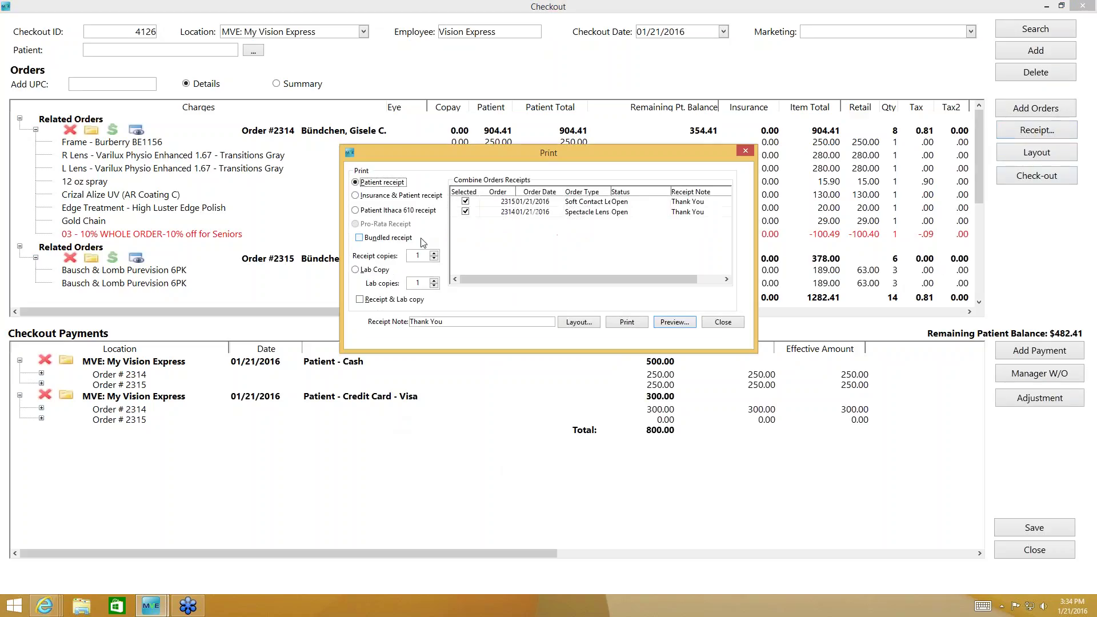
click(674, 322)
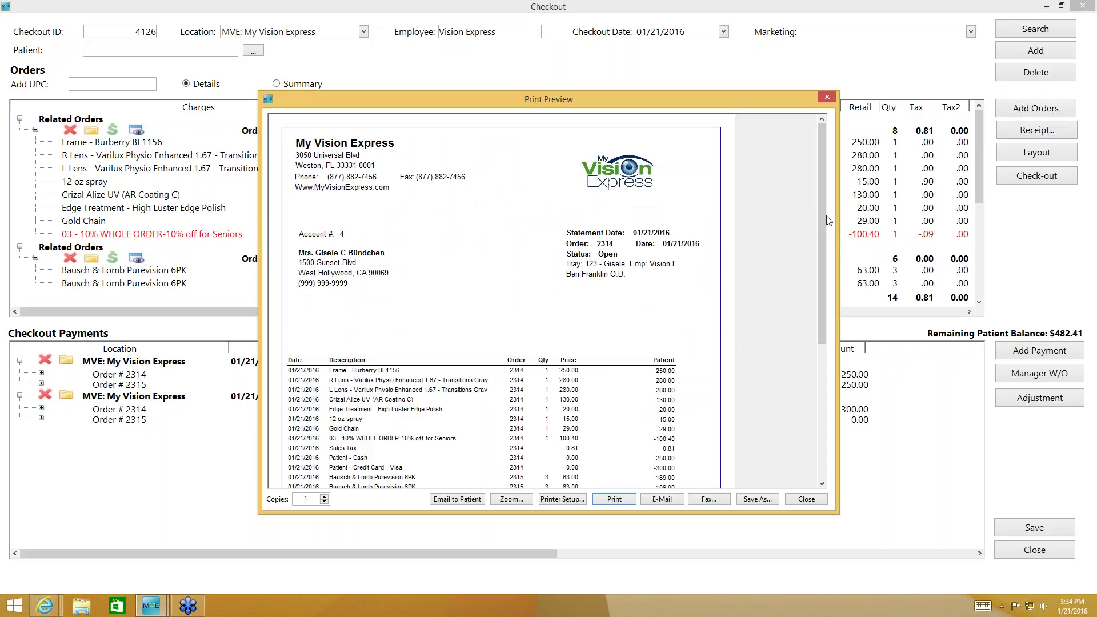
drag(821, 222, 798, 313)
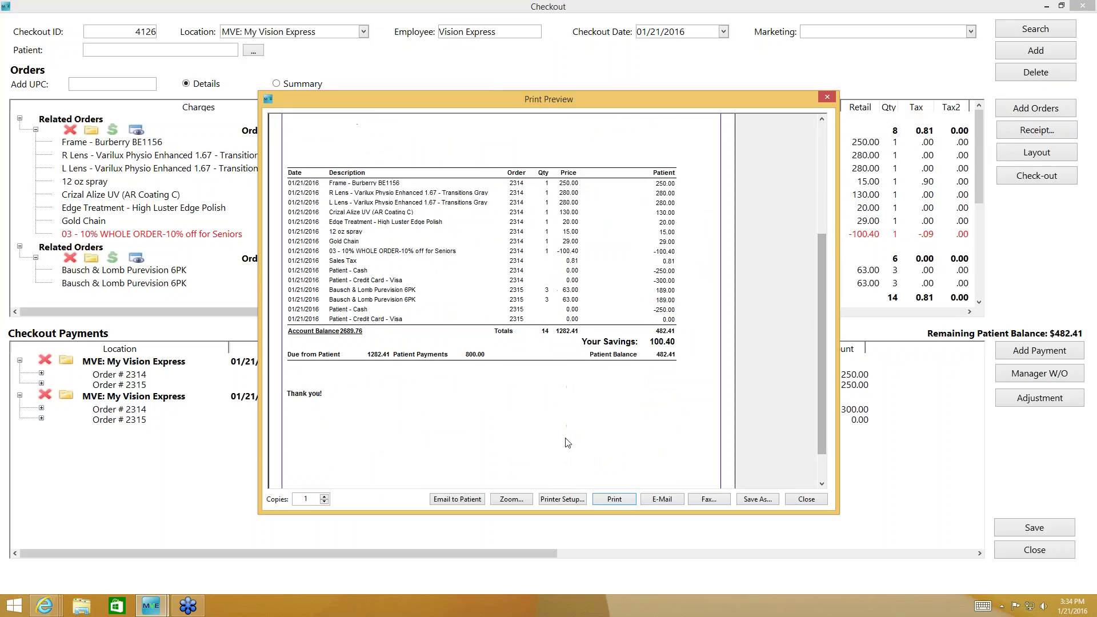
click(821, 500)
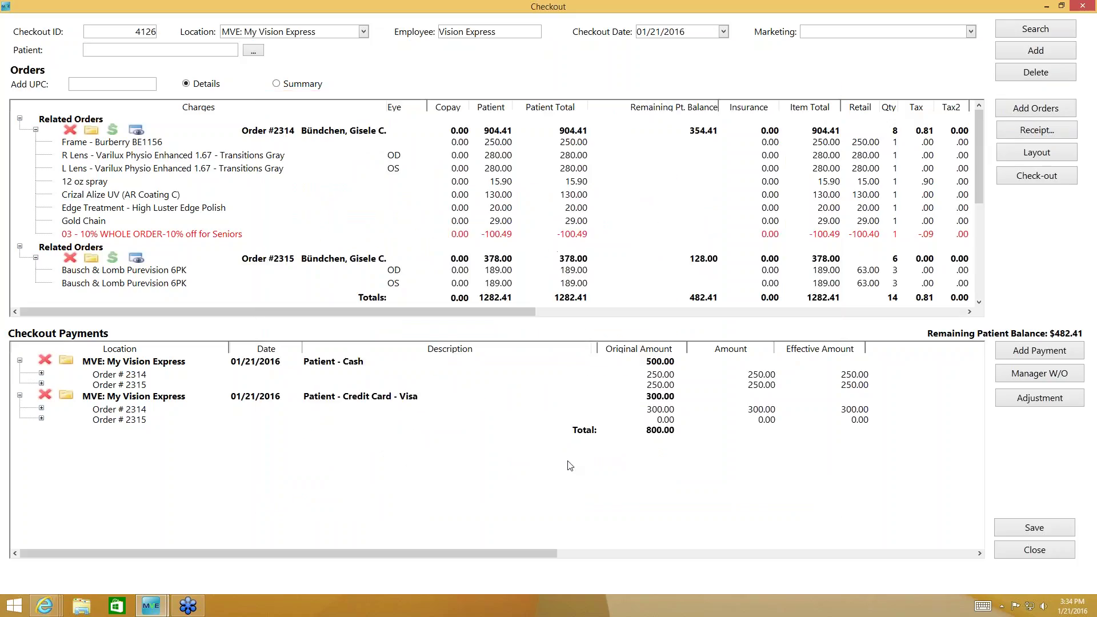
click(1020, 131)
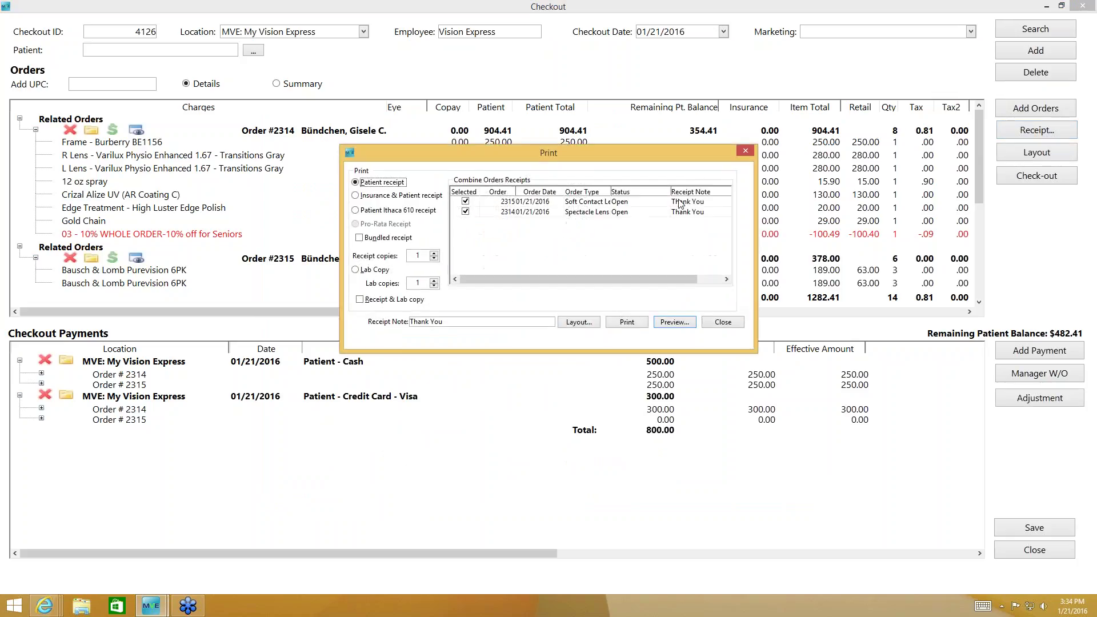
click(465, 202)
click(674, 324)
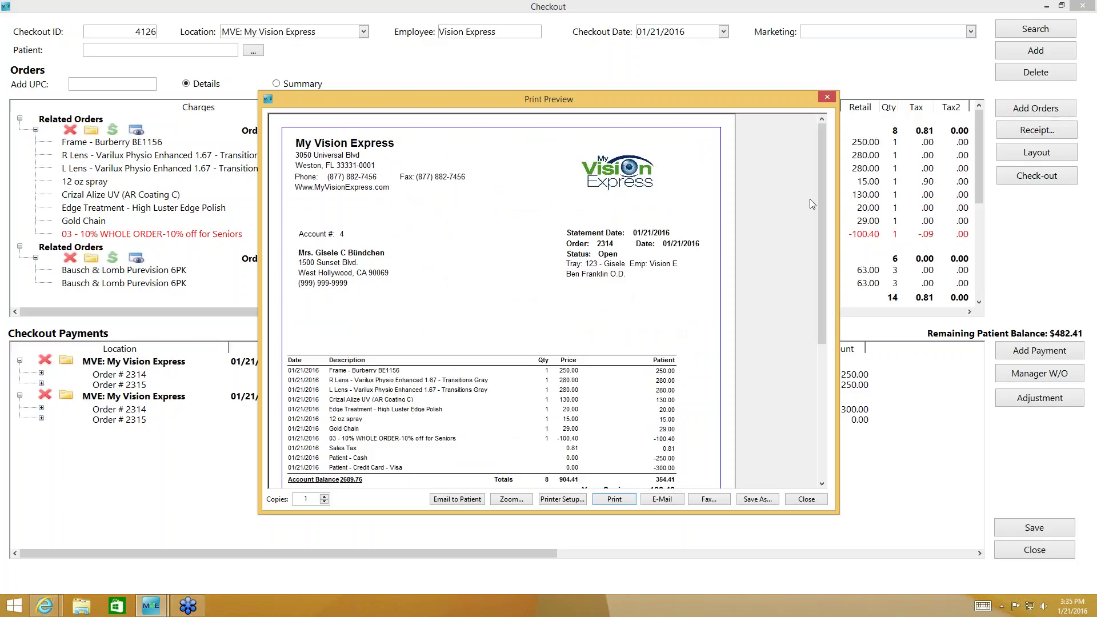
drag(820, 159, 804, 259)
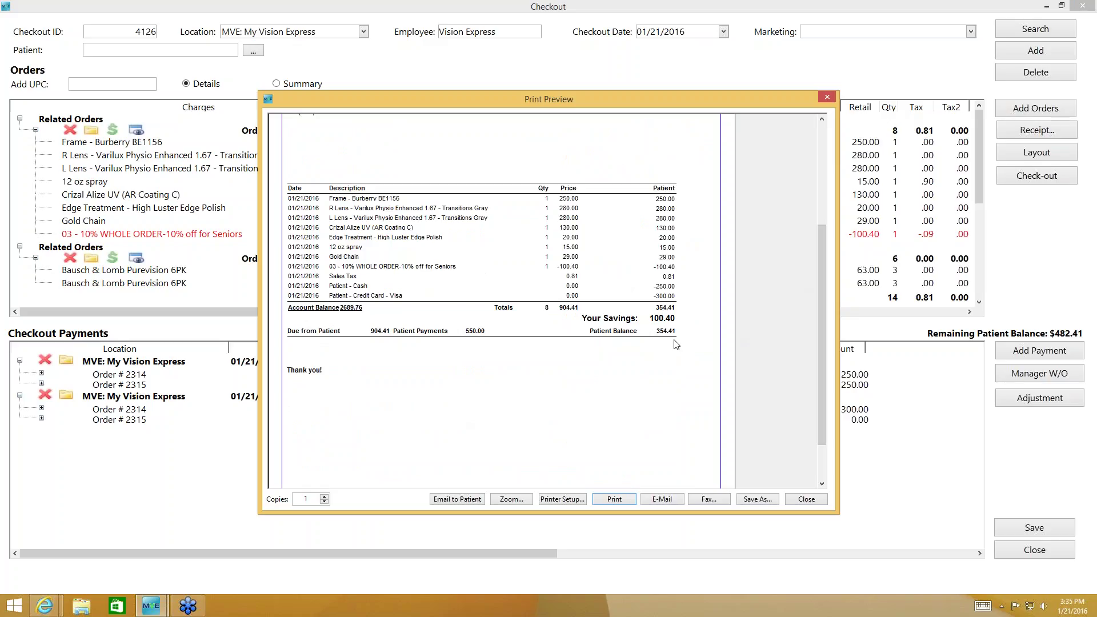
click(827, 98)
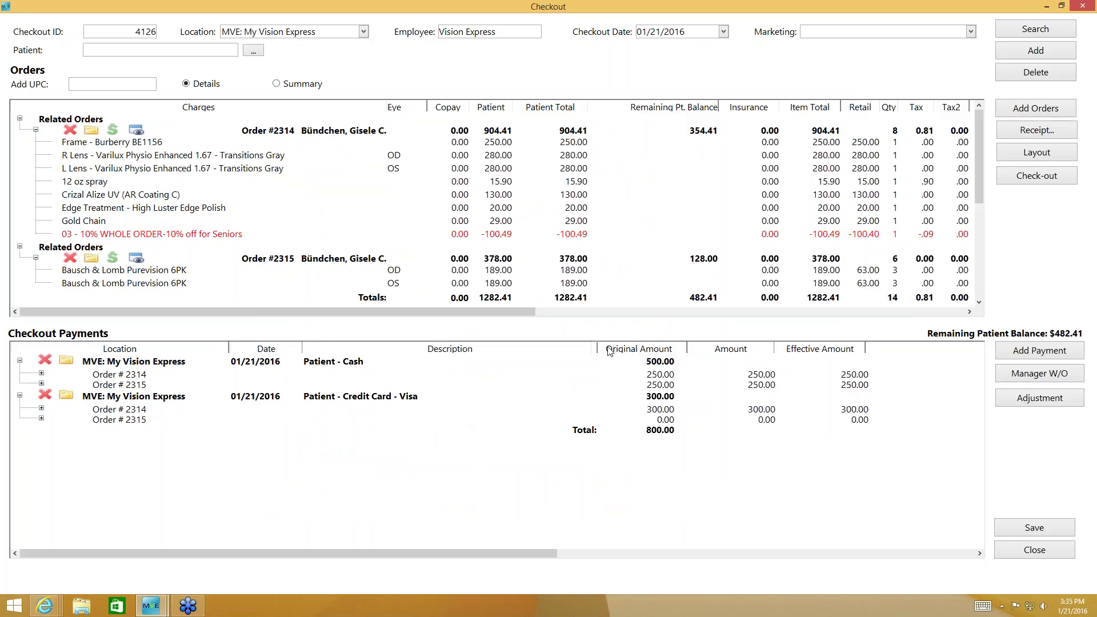
Step: Preview a Lab Copy receipt for order 2314 alone, leaving order 2315 out
click(1009, 129)
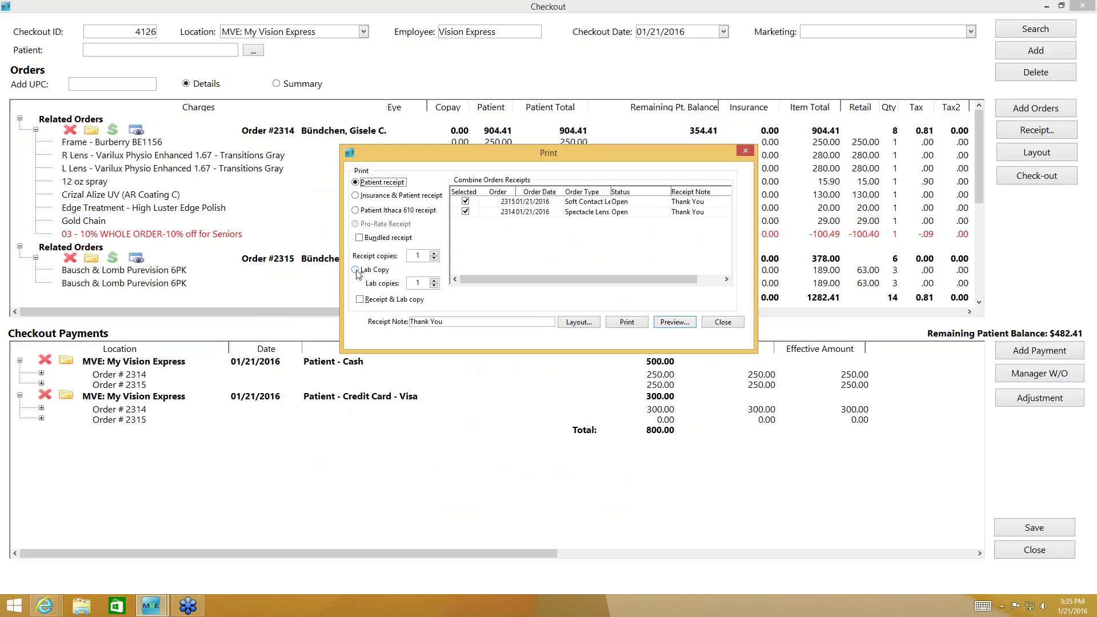
click(356, 270)
click(465, 201)
click(683, 323)
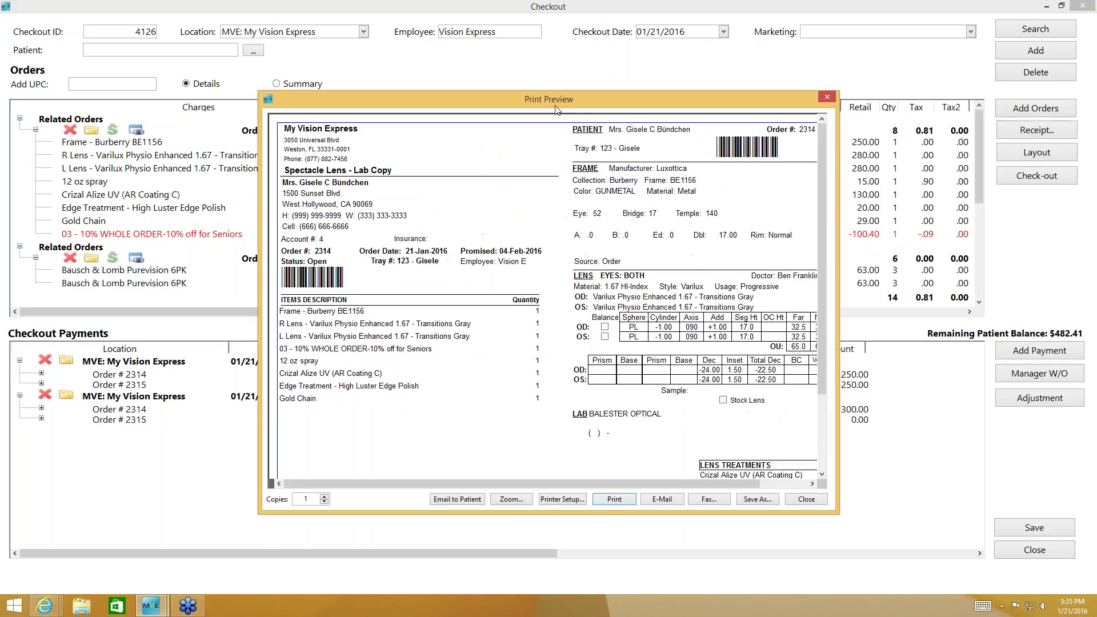
drag(579, 103, 518, 58)
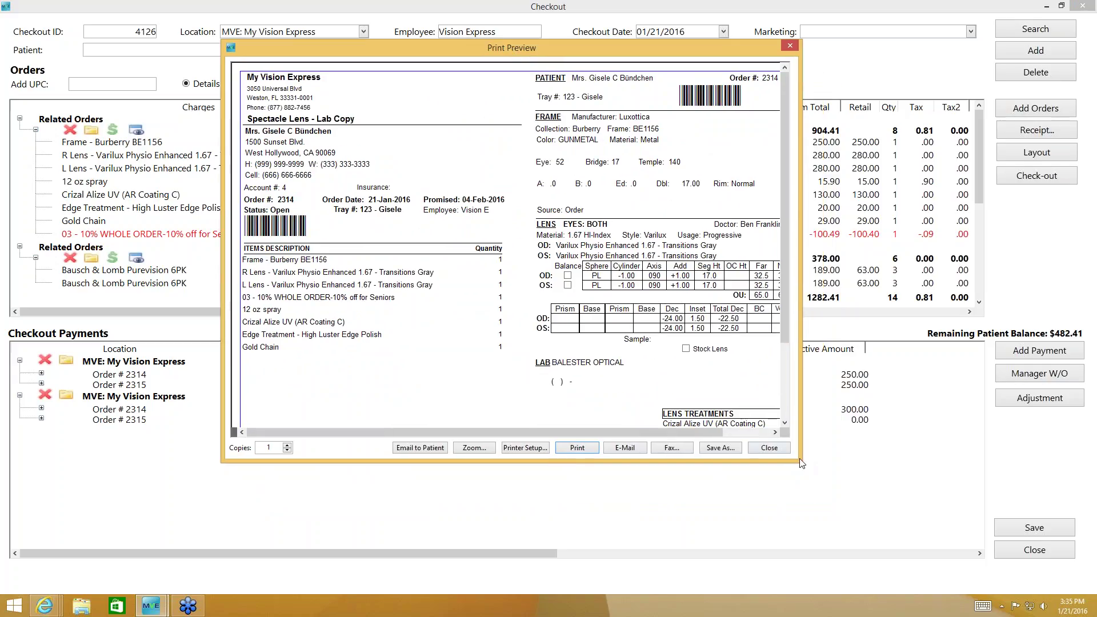
drag(782, 132, 783, 110)
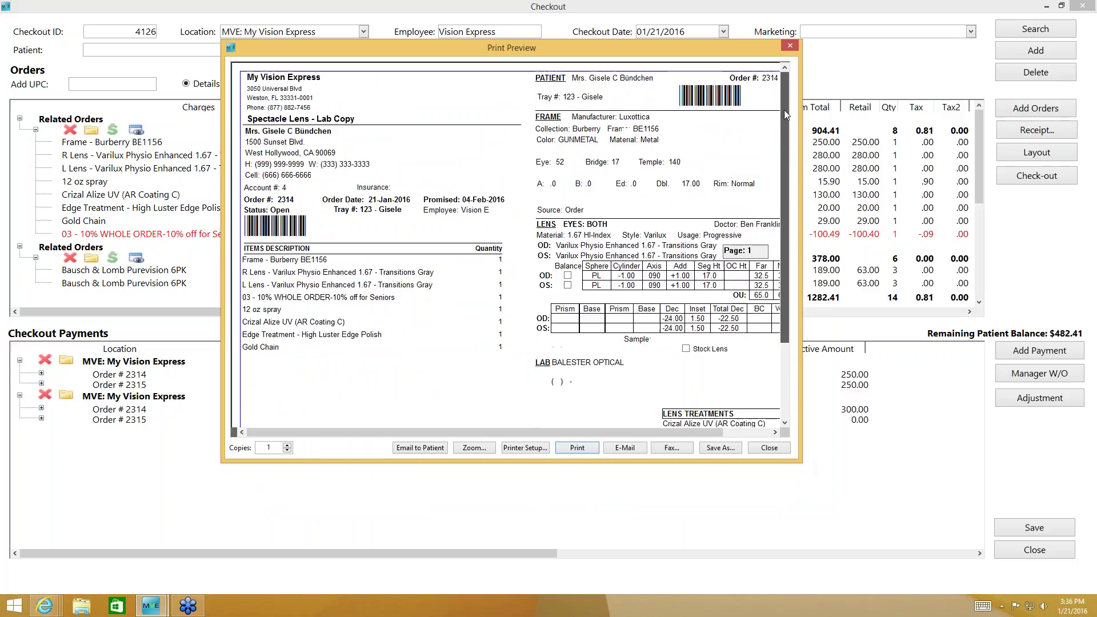
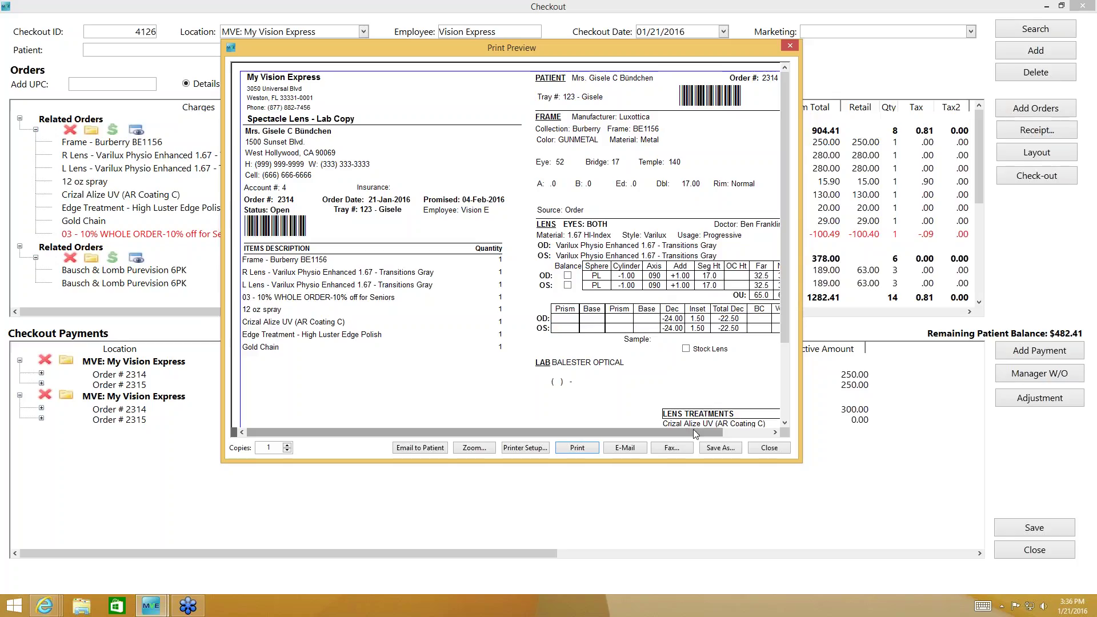
Step: Look over the lab copy print preview, then close it
drag(693, 430, 741, 430)
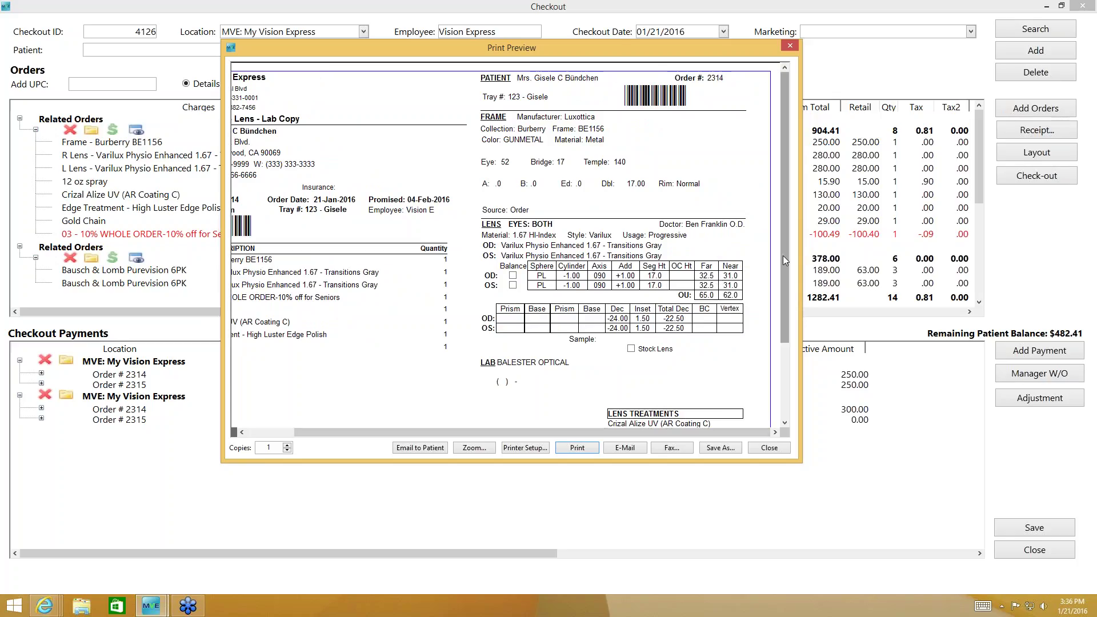
drag(782, 260, 783, 313)
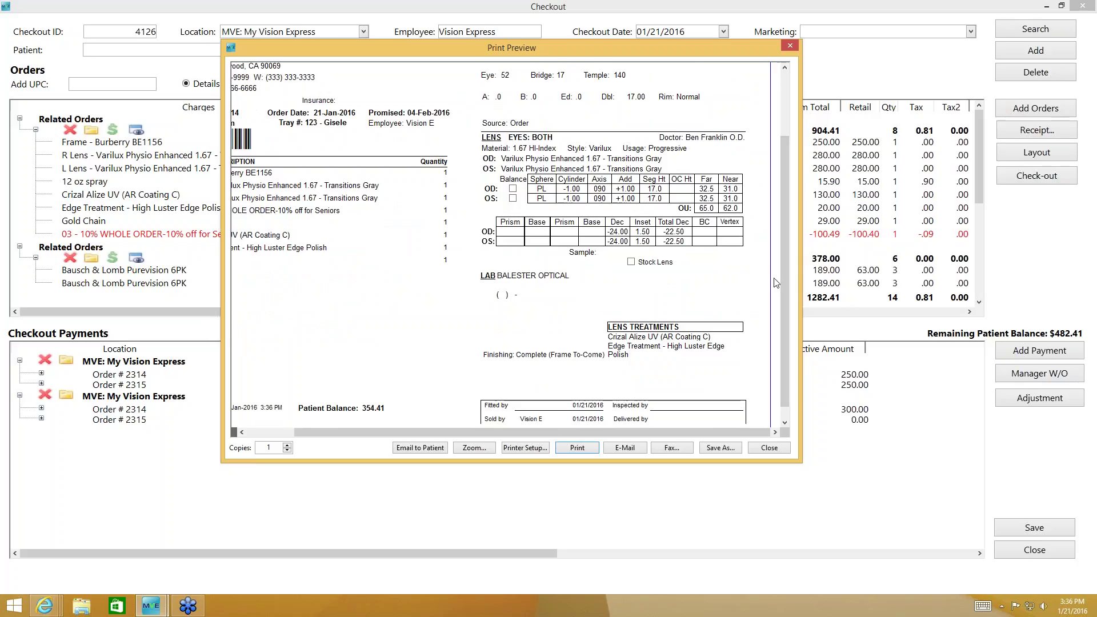
drag(782, 220, 781, 259)
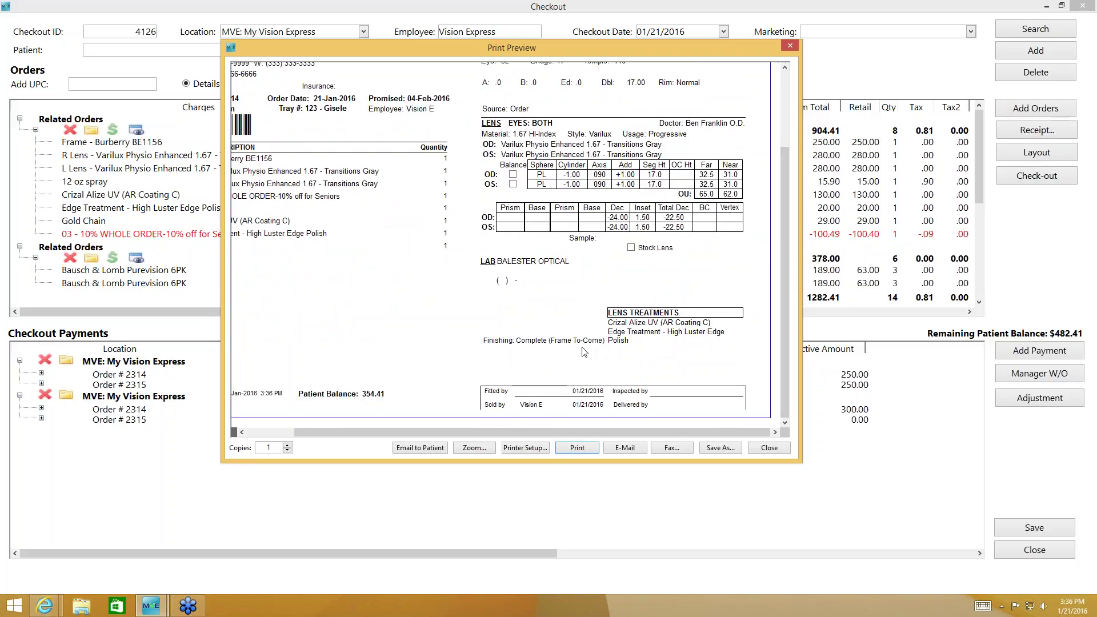
scroll(442, 434, left, 3)
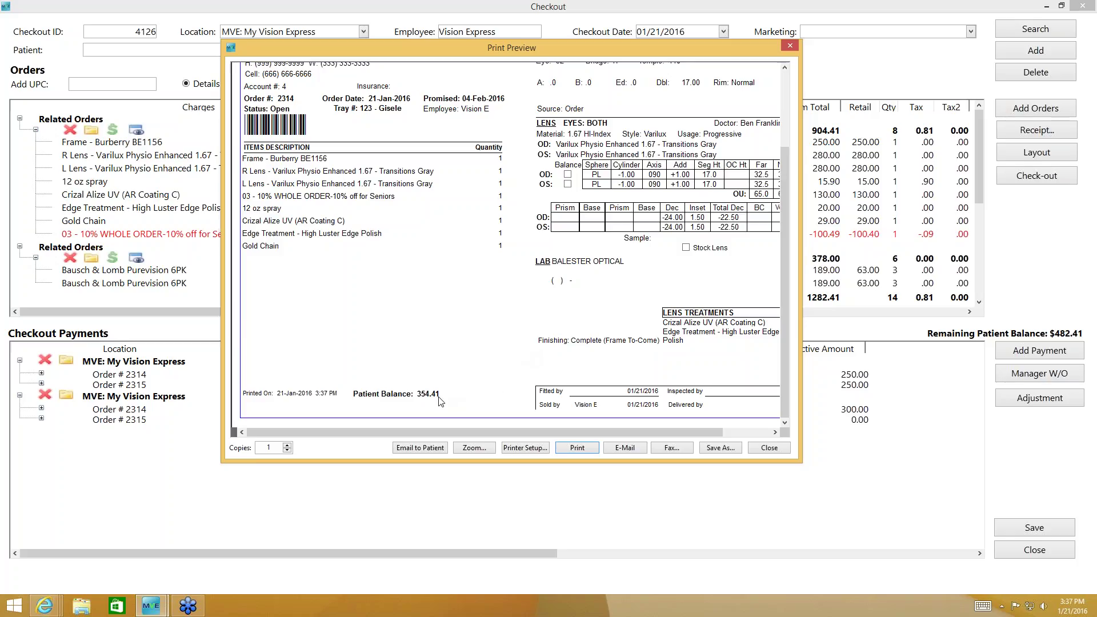
drag(786, 306, 776, 137)
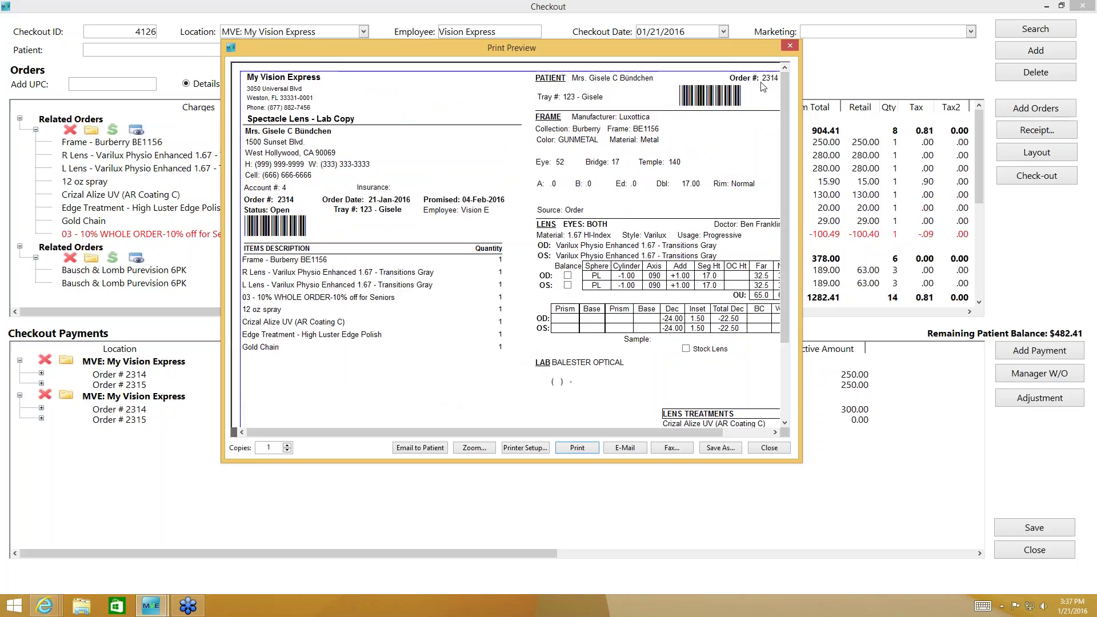
click(769, 448)
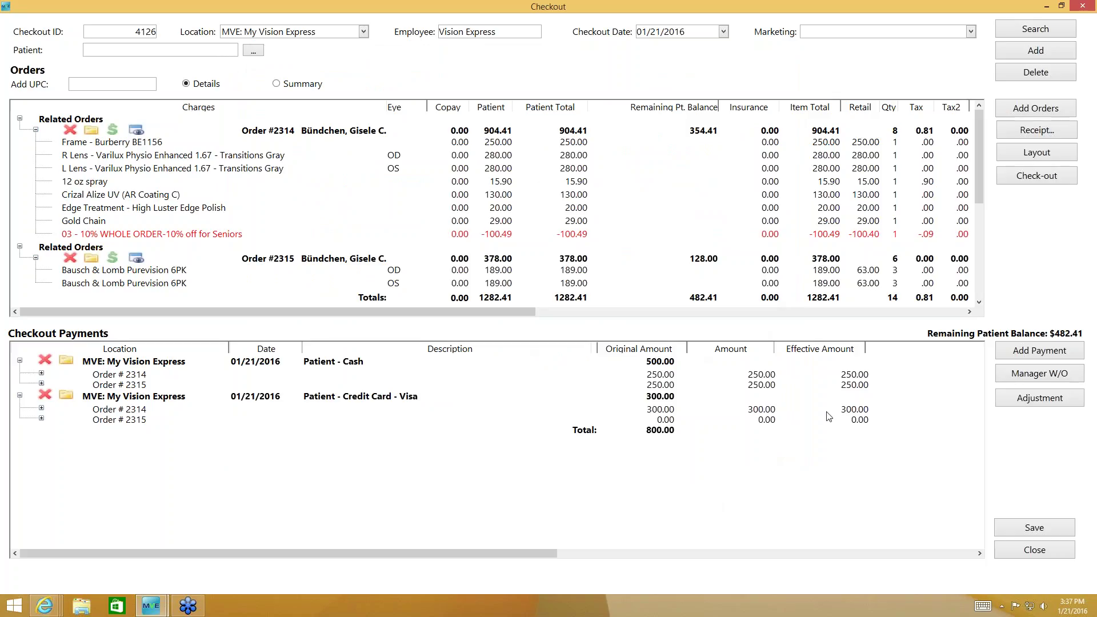
Step: Close the checkout and open the Delivery module from the Order menu
click(1036, 553)
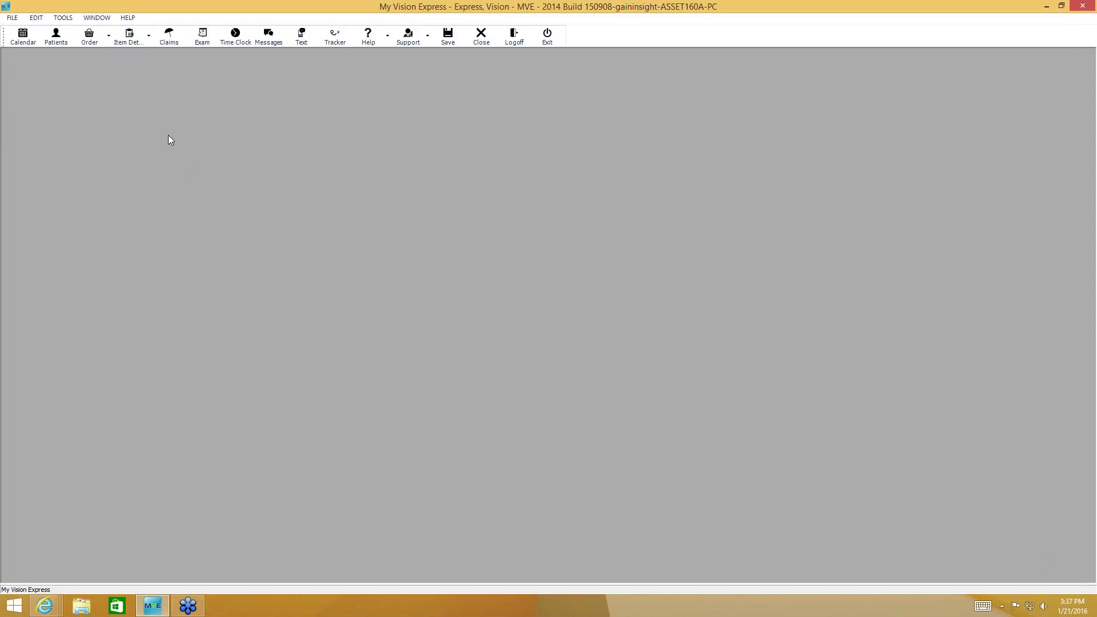
click(108, 41)
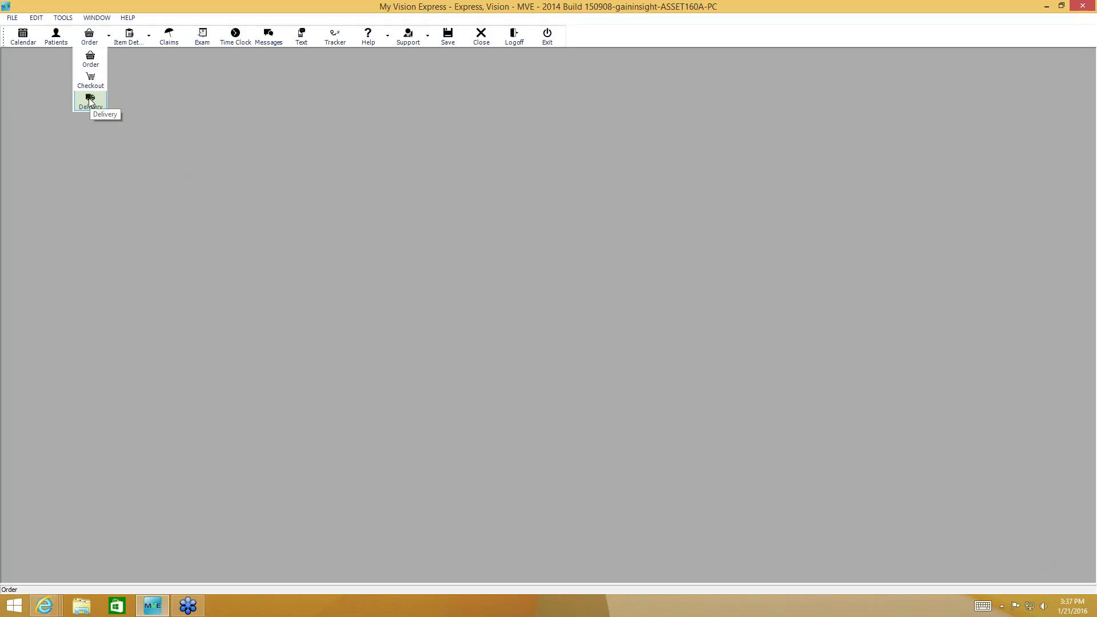
click(90, 103)
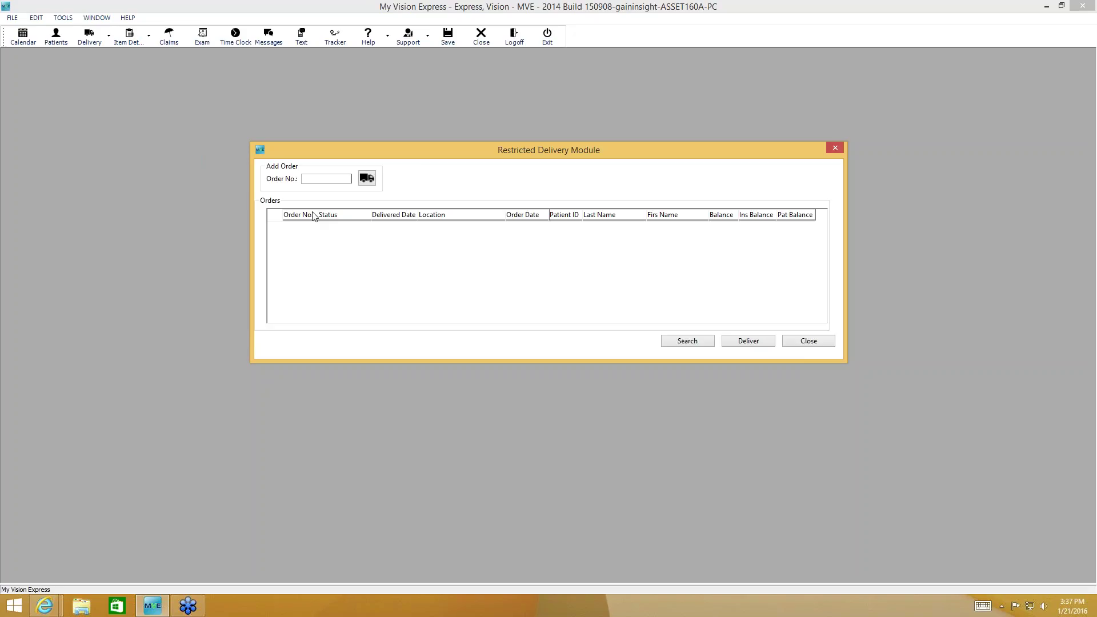
Step: Add order 2314 to the delivery list and proceed to checkout its 354.41 open balance
text(2314)
click(367, 178)
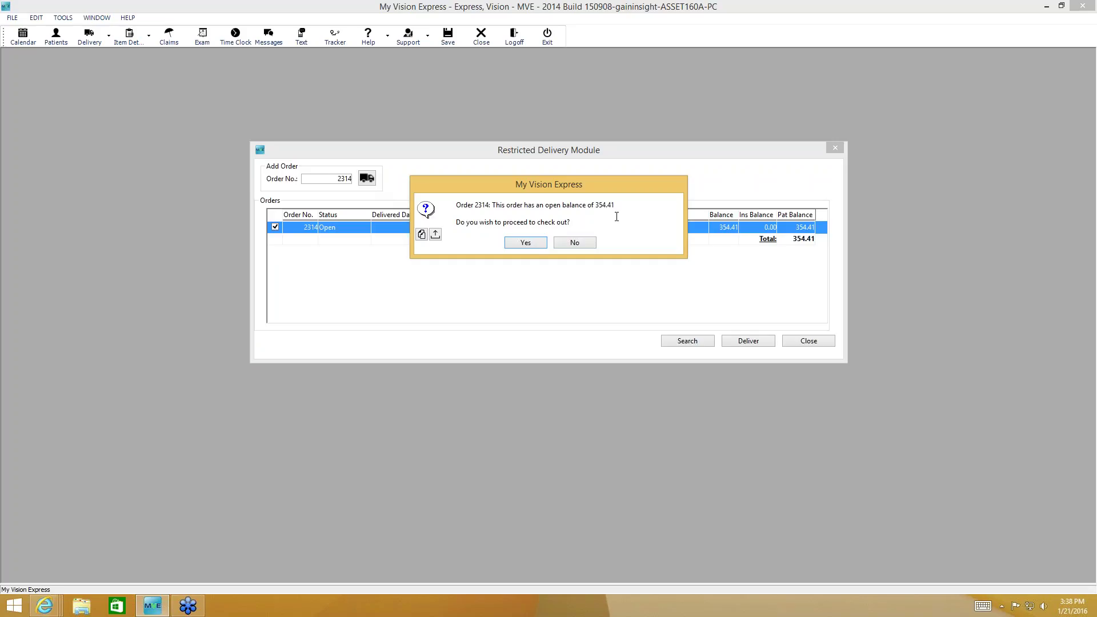
click(537, 246)
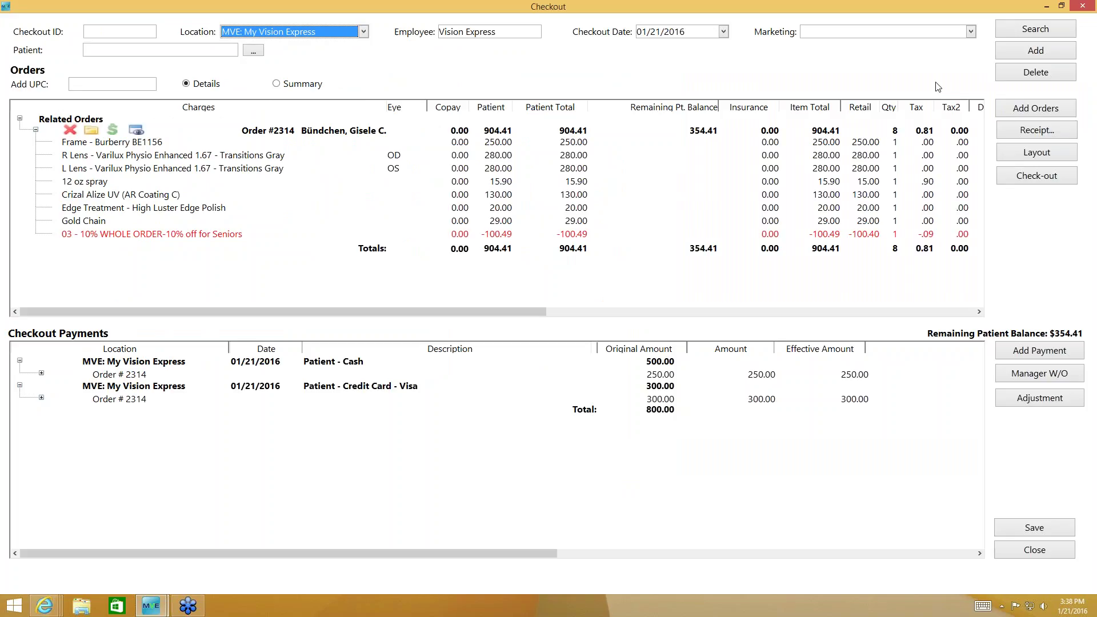
Step: Find order 2315 and add it to the current checkout
click(1016, 110)
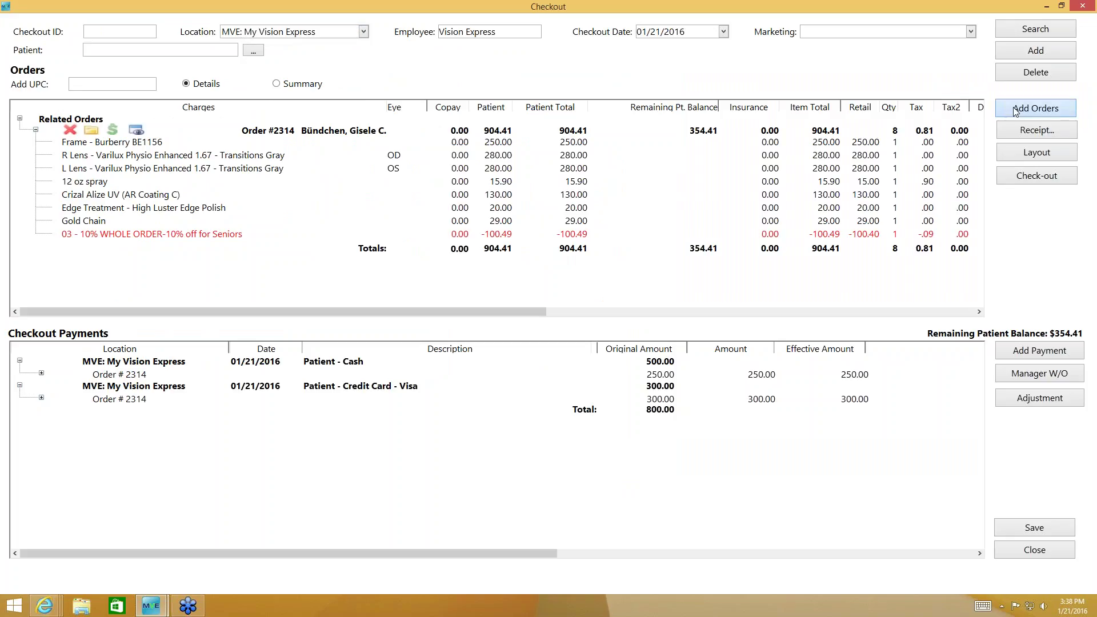
click(371, 188)
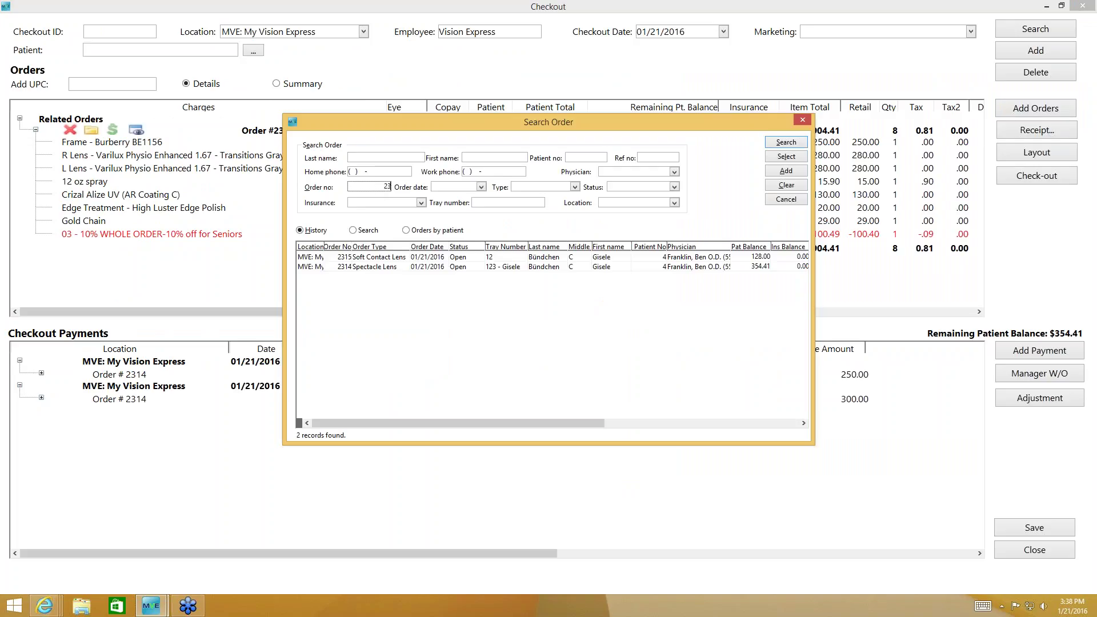
text(2315)
key(Return)
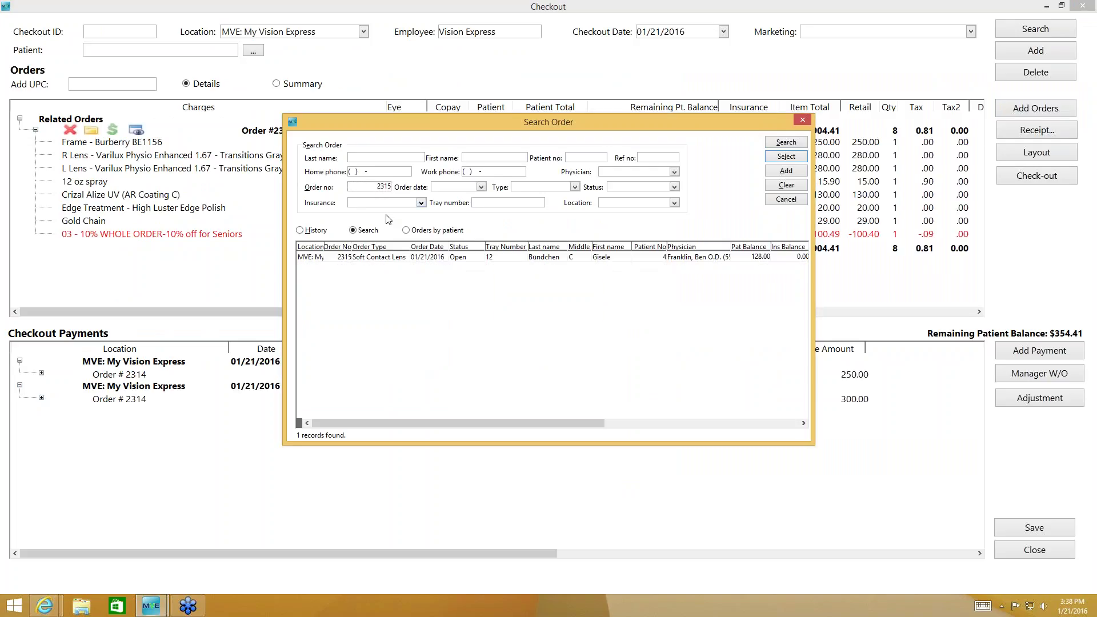
click(786, 156)
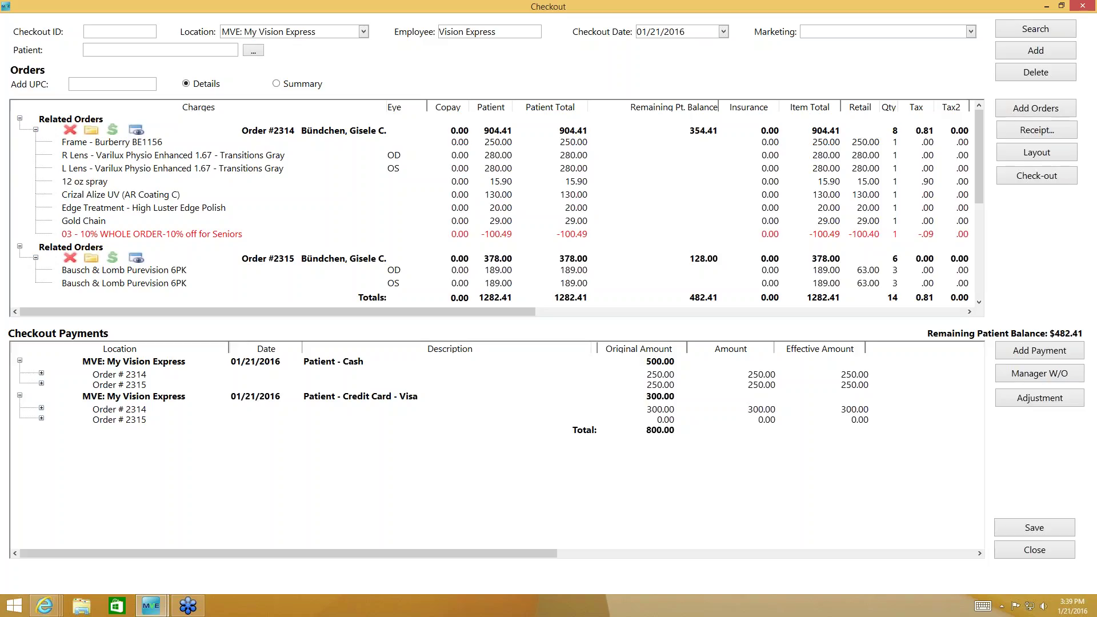
Step: Pay the combined 482.41 balance with a Mastercard payment
click(1018, 358)
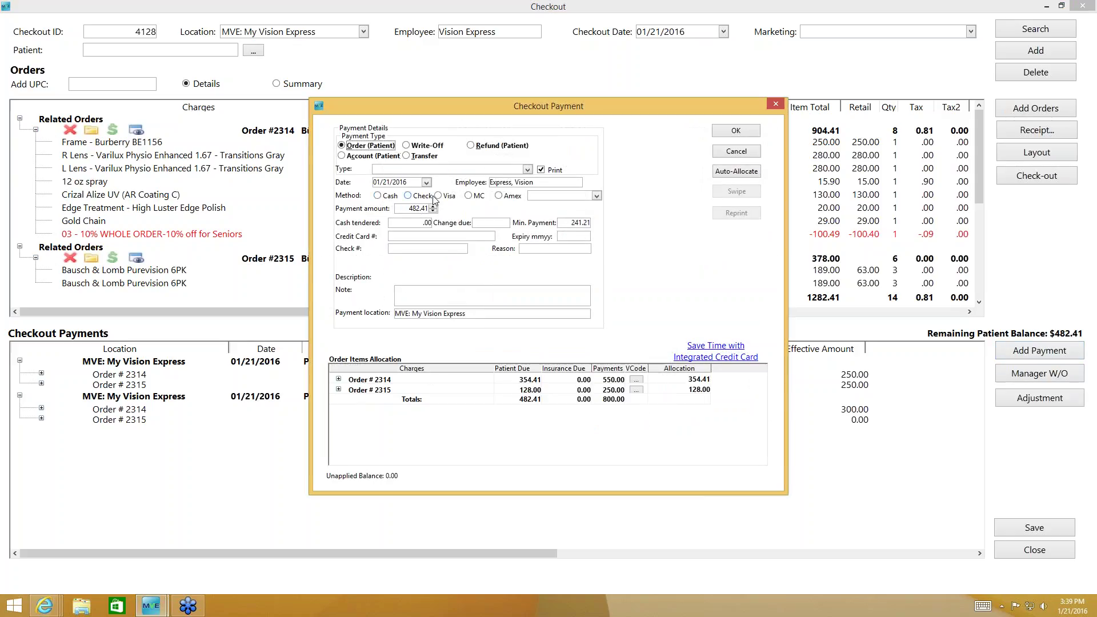
click(469, 195)
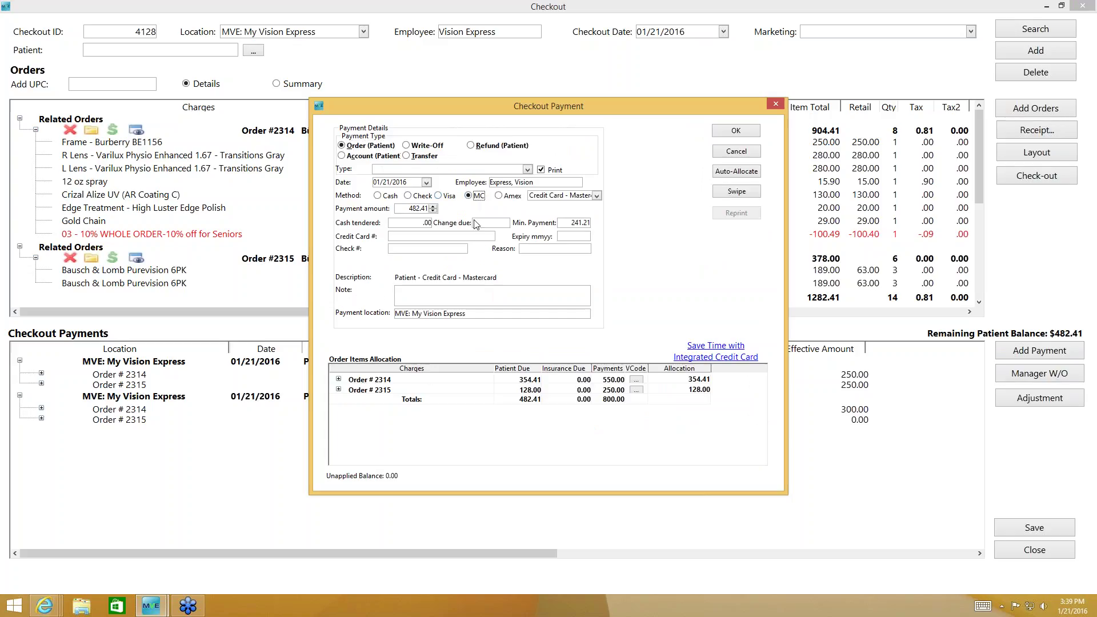
click(723, 132)
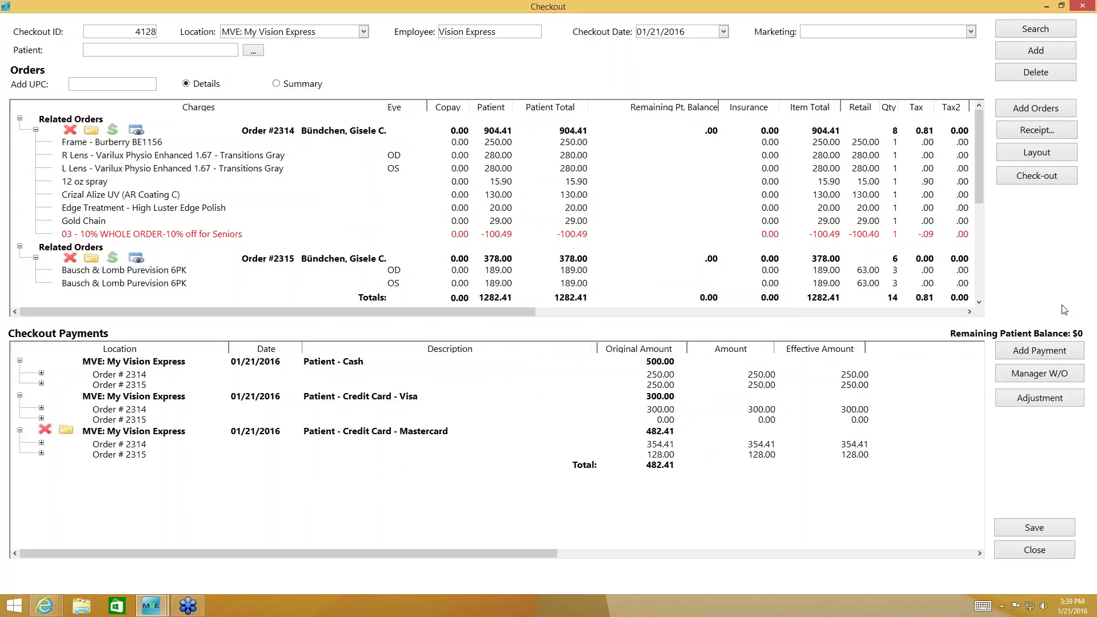
Step: Set order 2314's status to Dispensed
click(136, 131)
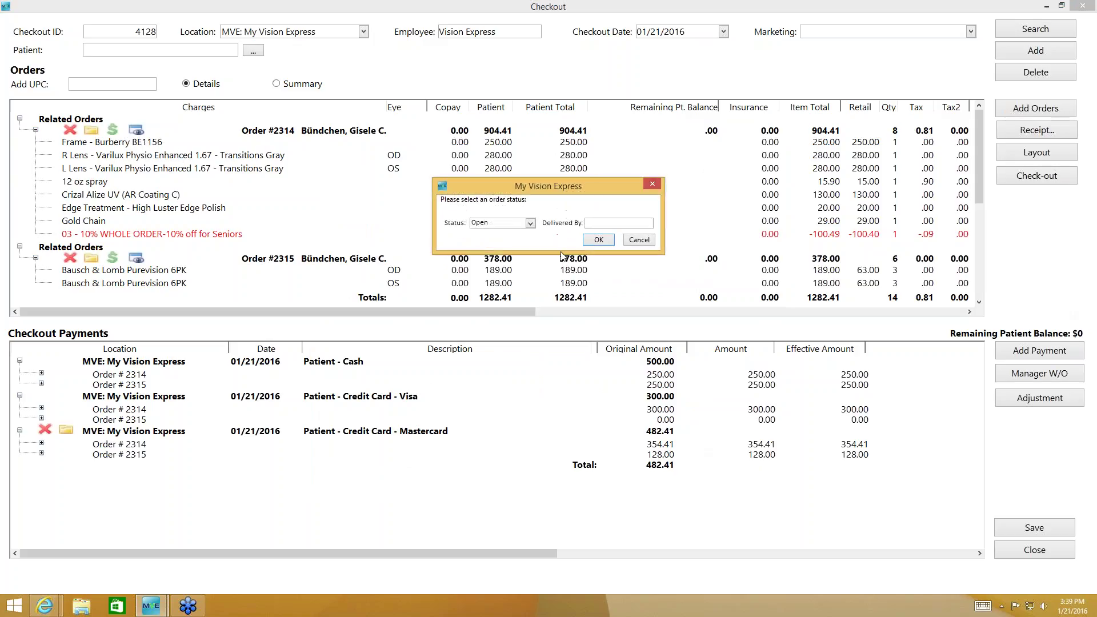
click(531, 223)
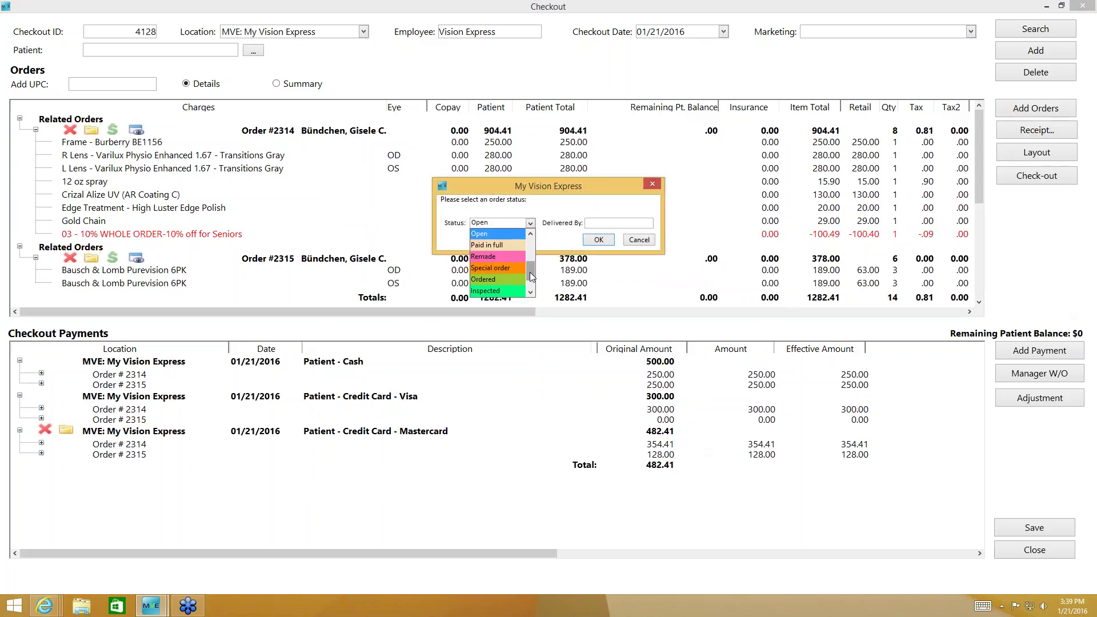
scroll(530, 272, down, 2)
click(515, 286)
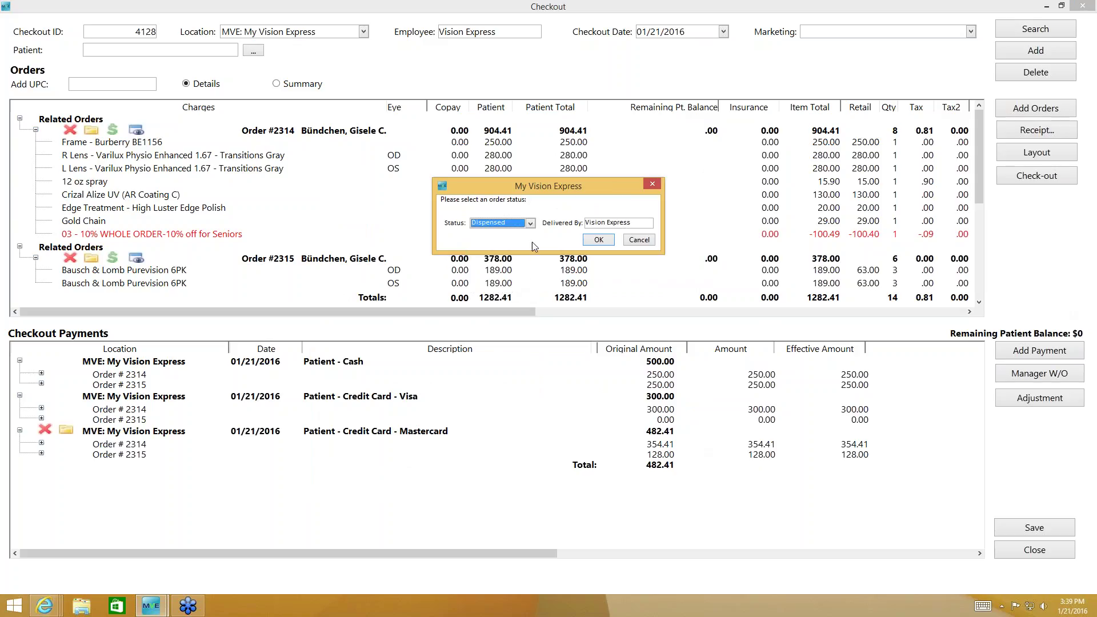
click(601, 240)
Step: Set order 2315's status to Dispensed
click(136, 261)
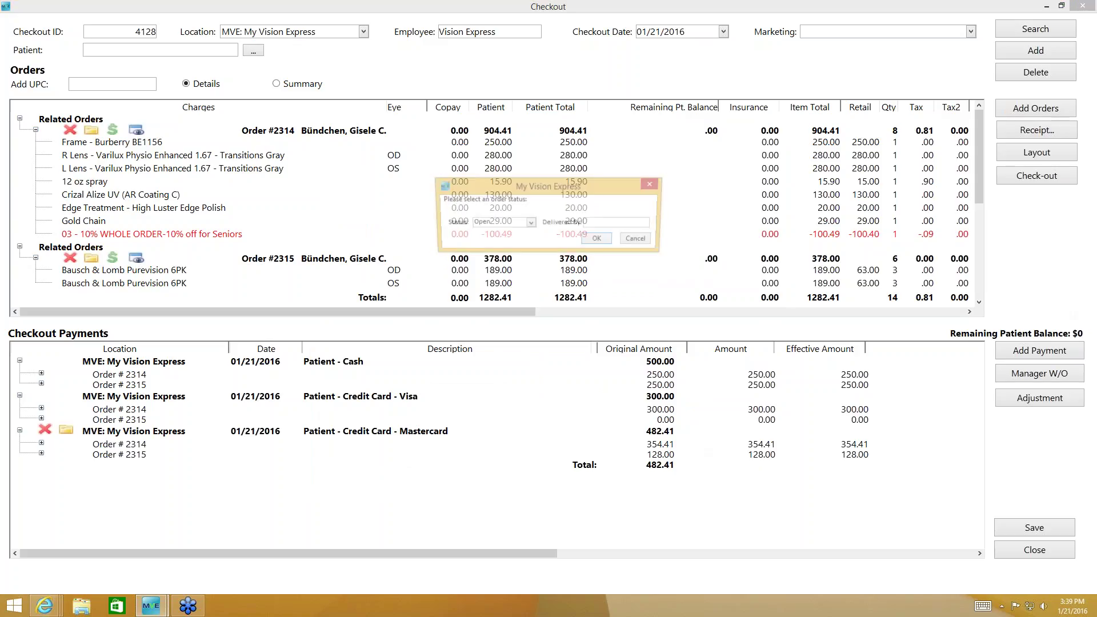
click(530, 224)
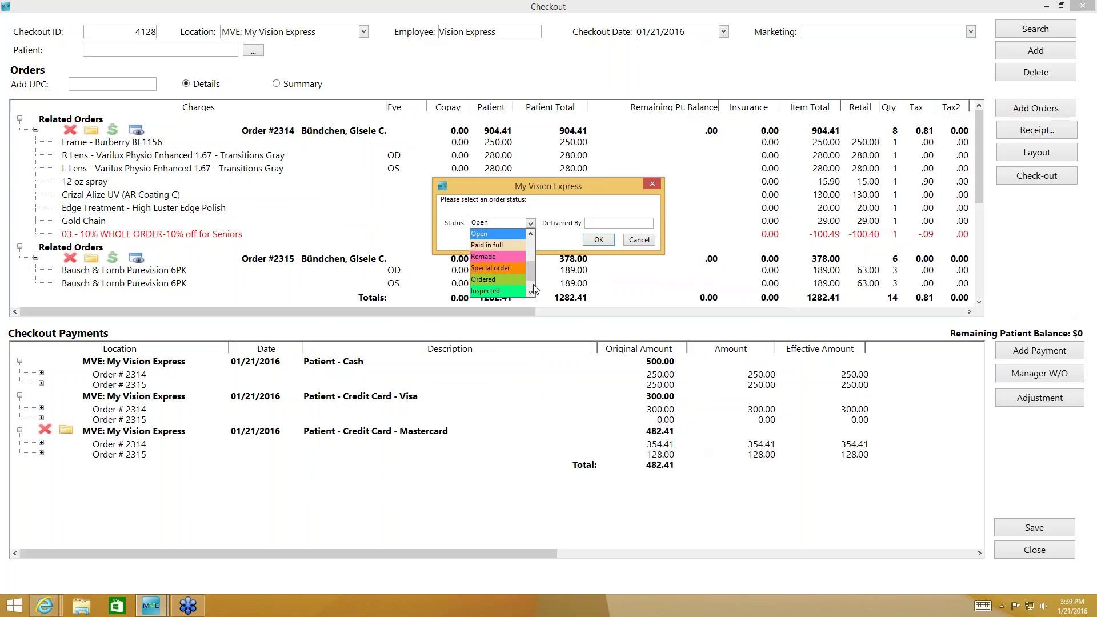
click(598, 242)
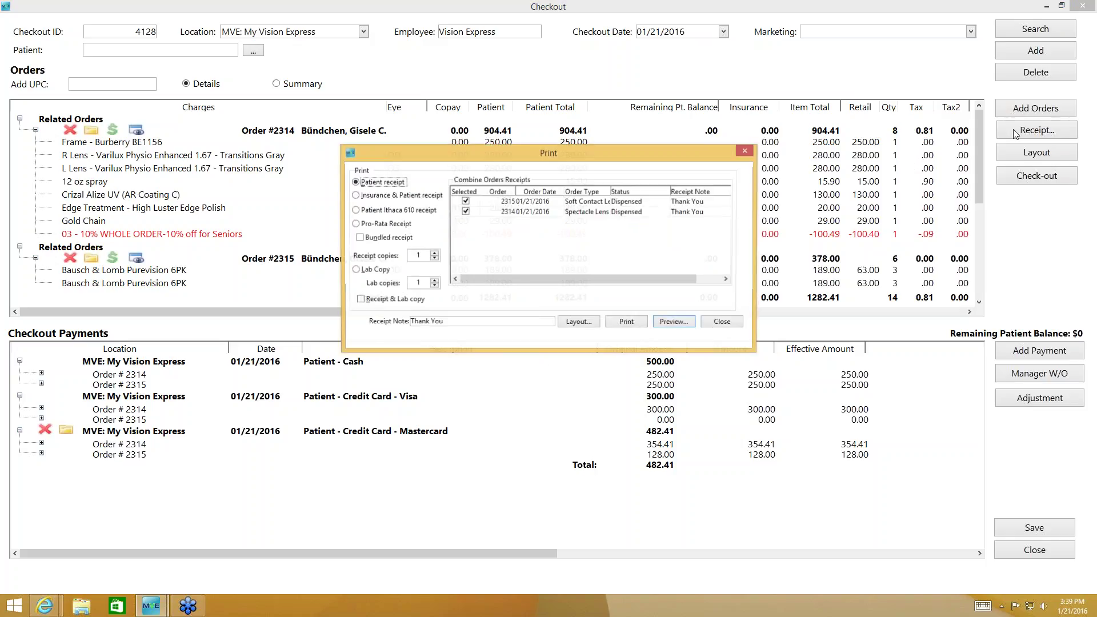
Step: Preview the combined receipt for orders 2314 and 2315, close checkout, and return to the Optical Workflow slides
click(680, 323)
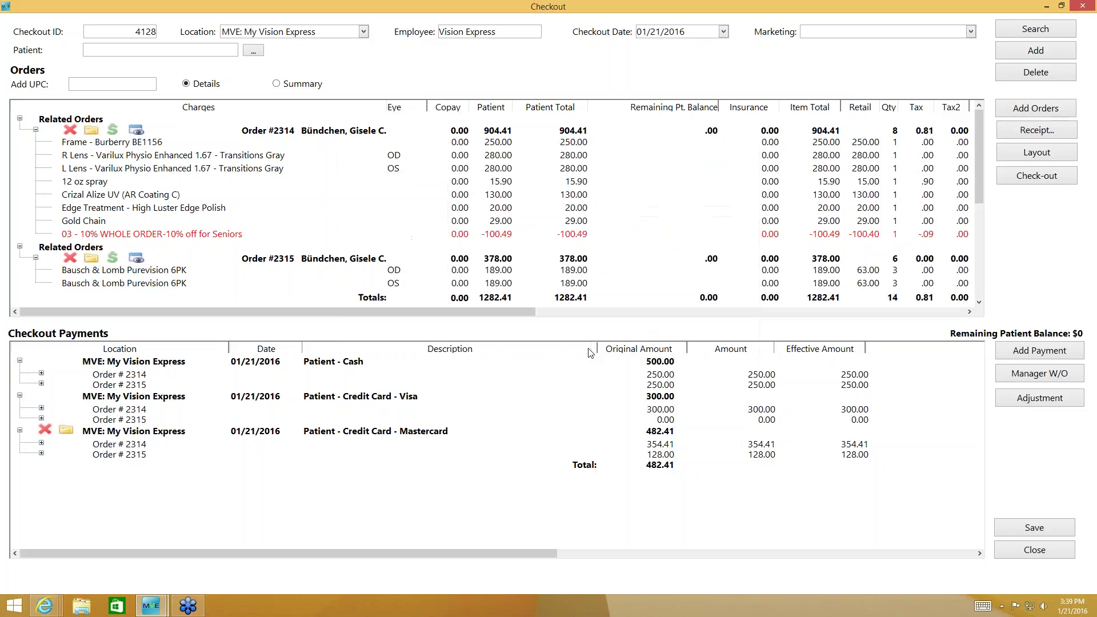
drag(821, 193, 825, 269)
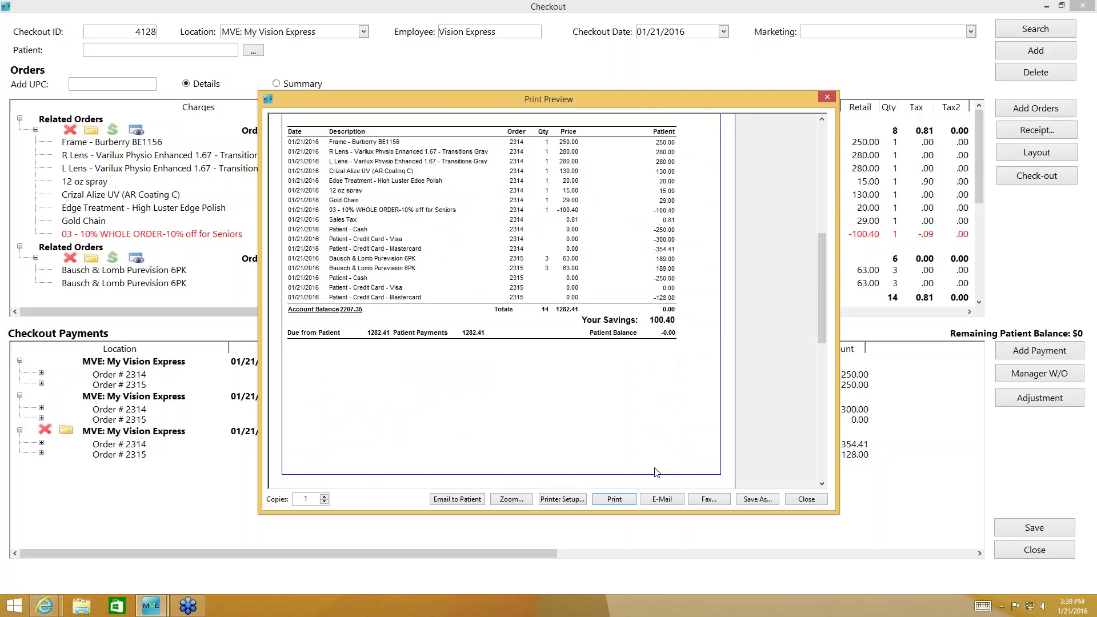
click(810, 500)
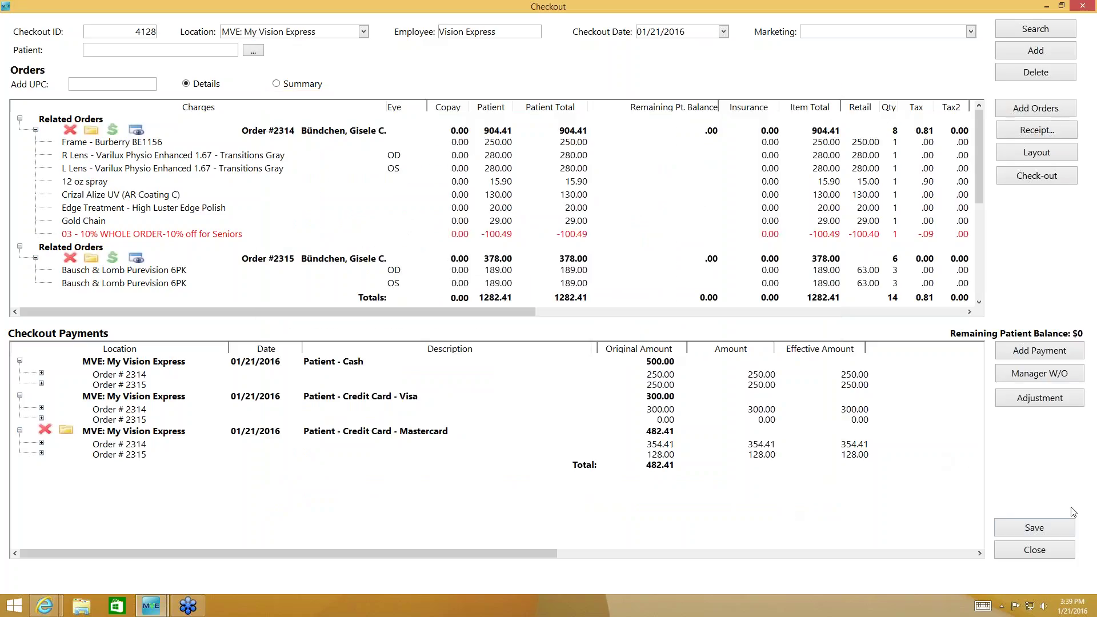
click(1058, 548)
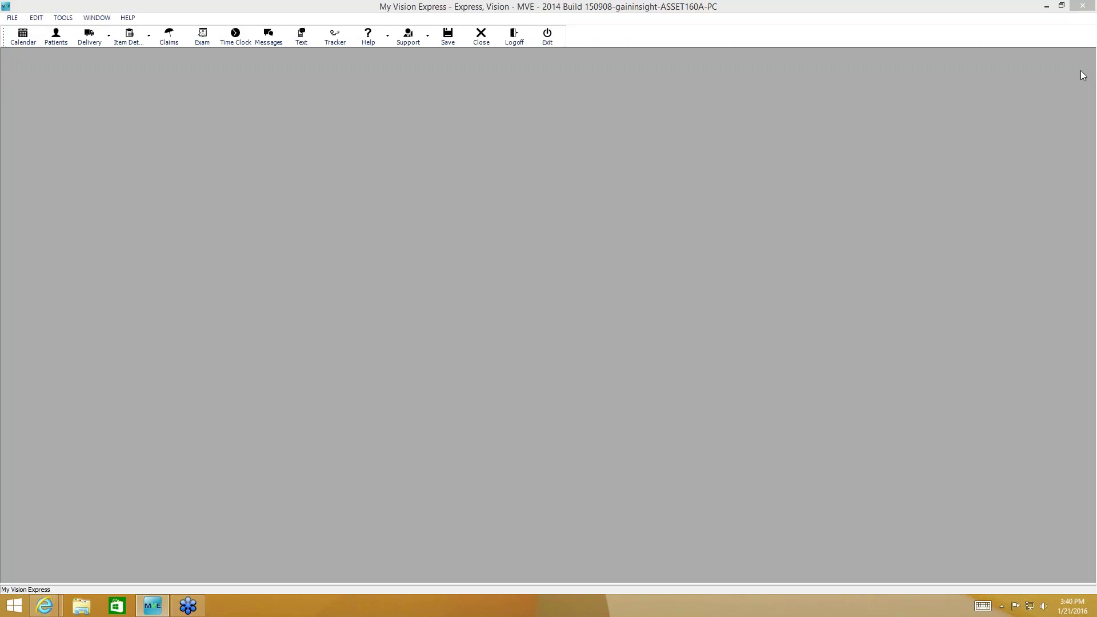
key(alt+Tab)
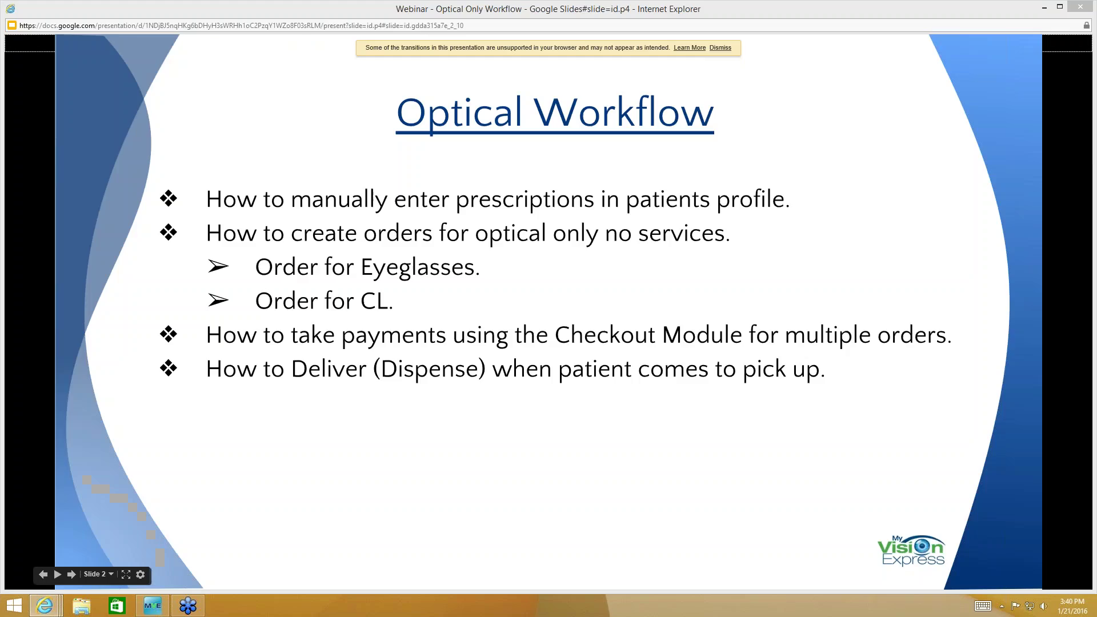